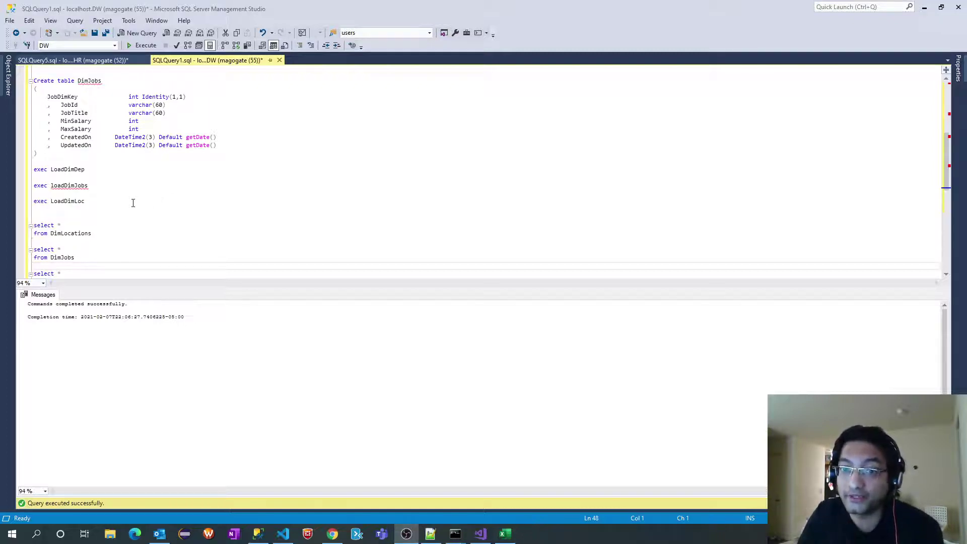
Review the dimension load procedure calls and the select queries on DimLocations, DimJobs and DimDepartments.
left_click_drag(106, 201, 33, 169)
scroll(171, 209, "down", 2)
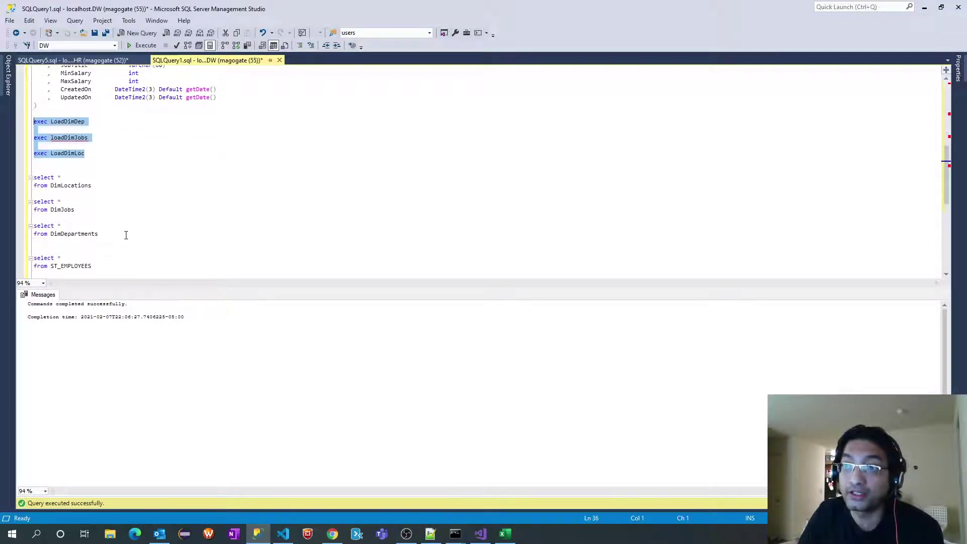
left_click_drag(108, 234, 34, 176)
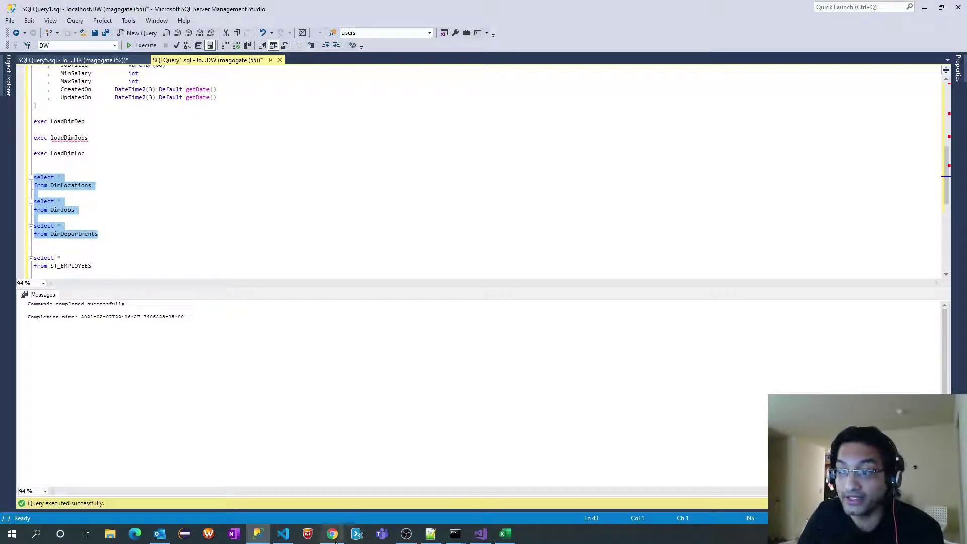
Examine the Date Dimention column list in the GitHub README in Chrome and the matching DimDate table definition in Notepad++.
left_click(332, 533)
scroll(401, 397, "down", 1)
scroll(401, 397, "down", 7)
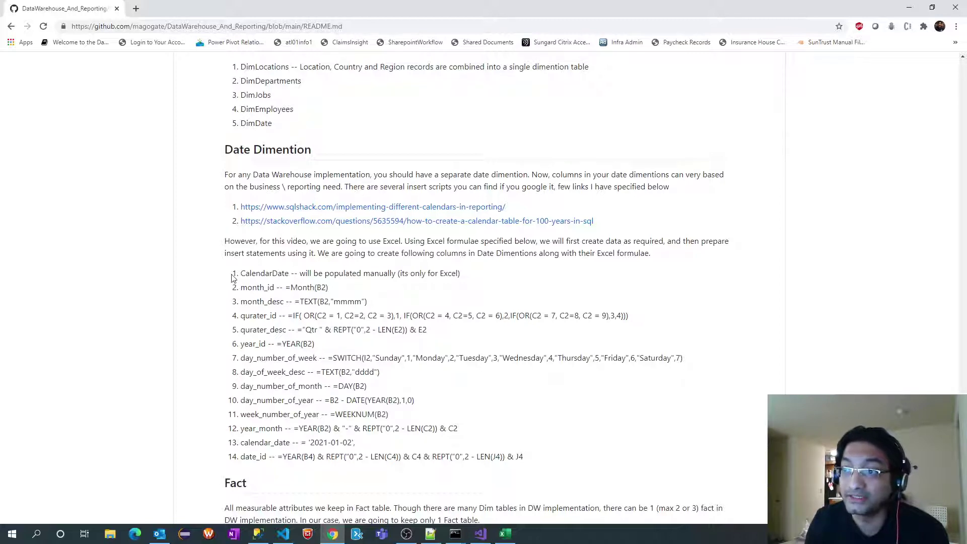
left_click_drag(237, 274, 523, 460)
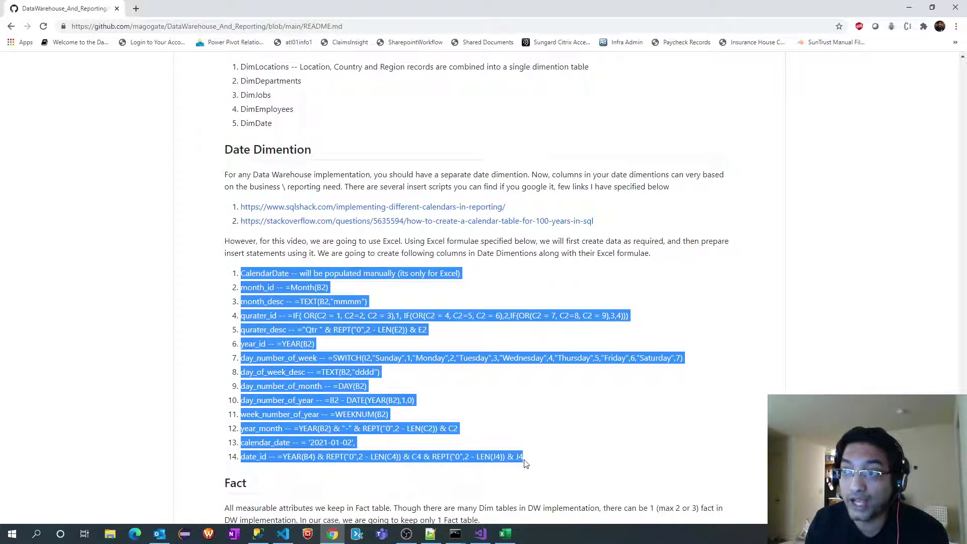
left_click(430, 534)
left_click_drag(201, 311, 43, 321)
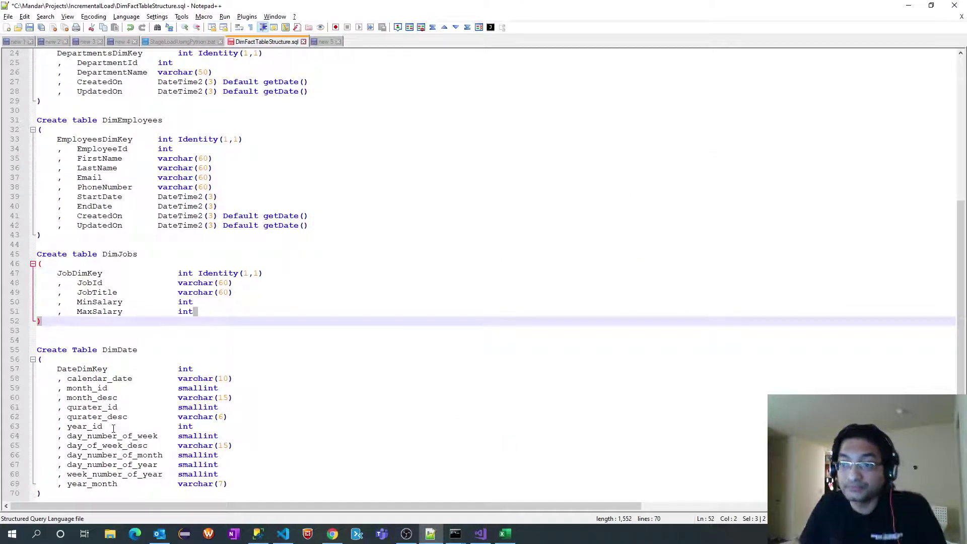
double_click(97, 379)
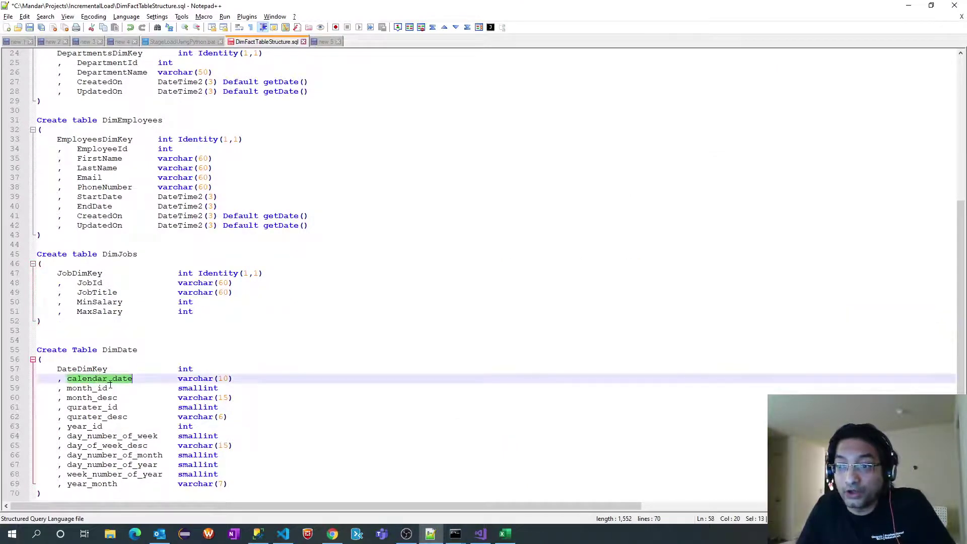
Back in the Chrome README, examine the CalendarDate entry and the month_id formula =Month(B2) that depends on it.
key("alt+Tab")
left_click(298, 288)
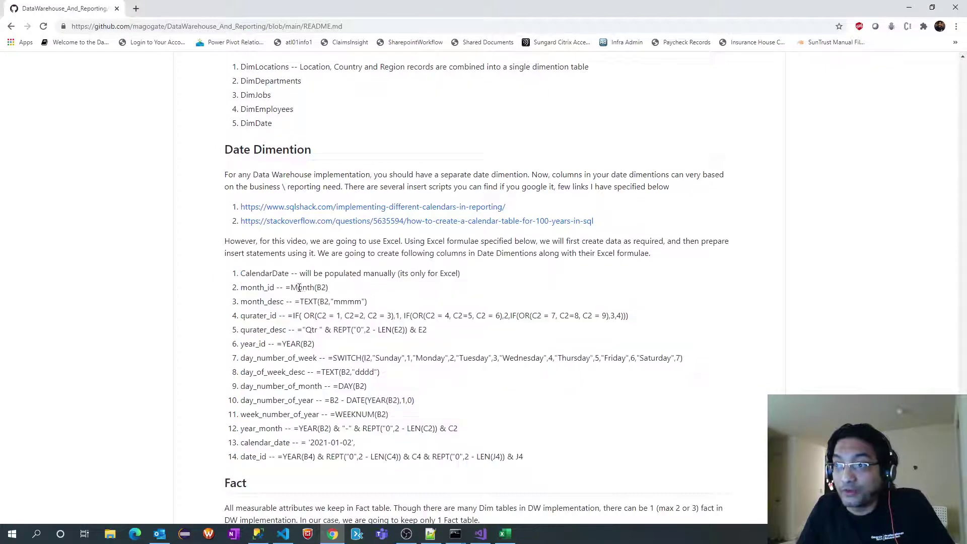
left_click_drag(314, 287, 327, 288)
left_click(302, 291)
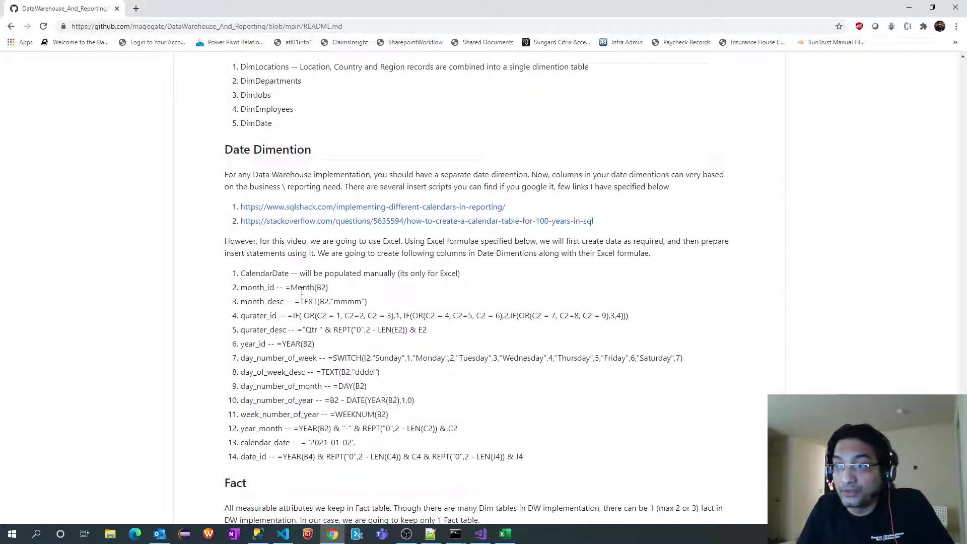
double_click(255, 273)
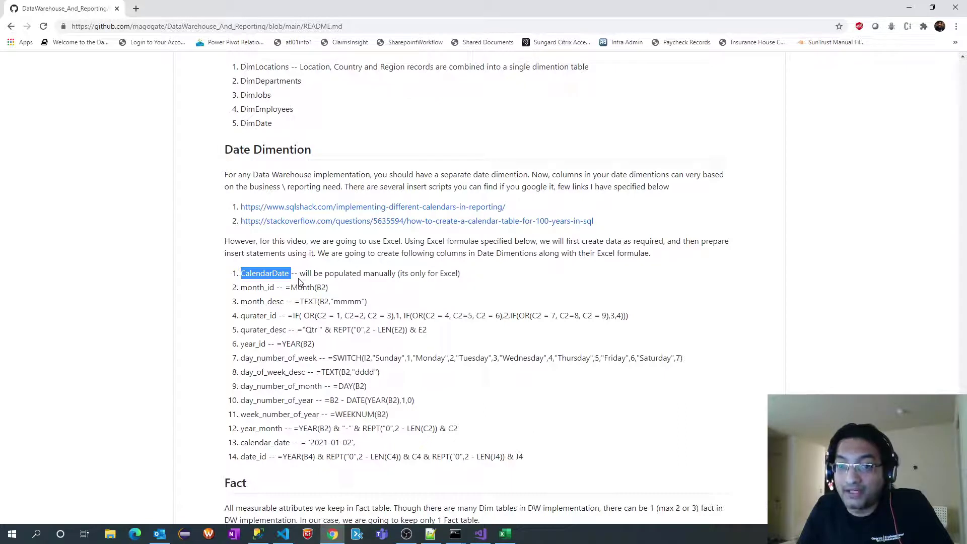
left_click_drag(302, 273, 471, 289)
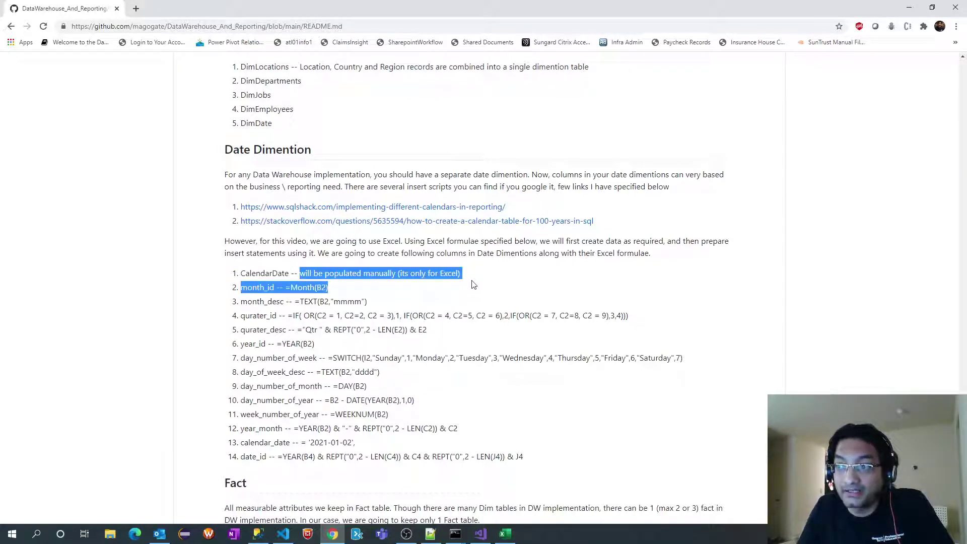
left_click(275, 297)
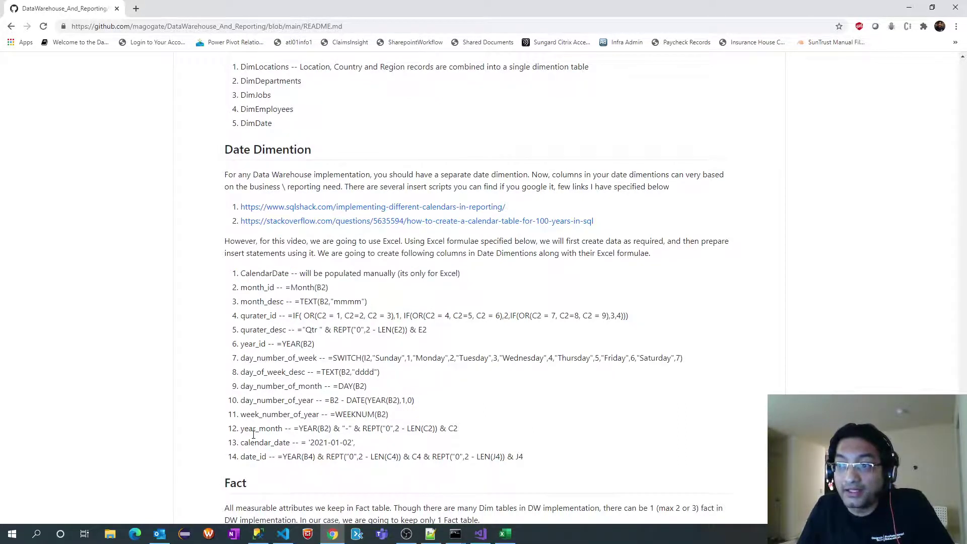
double_click(261, 274)
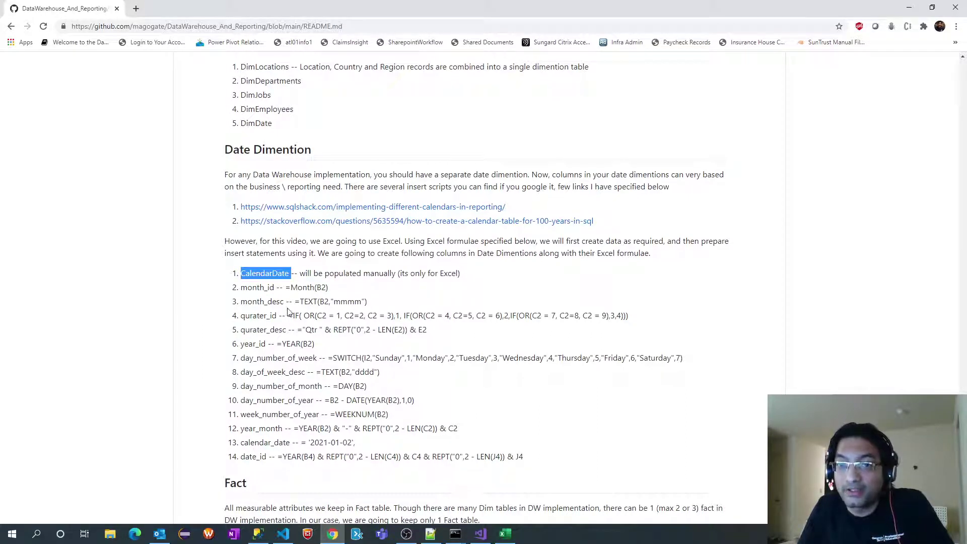
left_click_drag(292, 288, 330, 288)
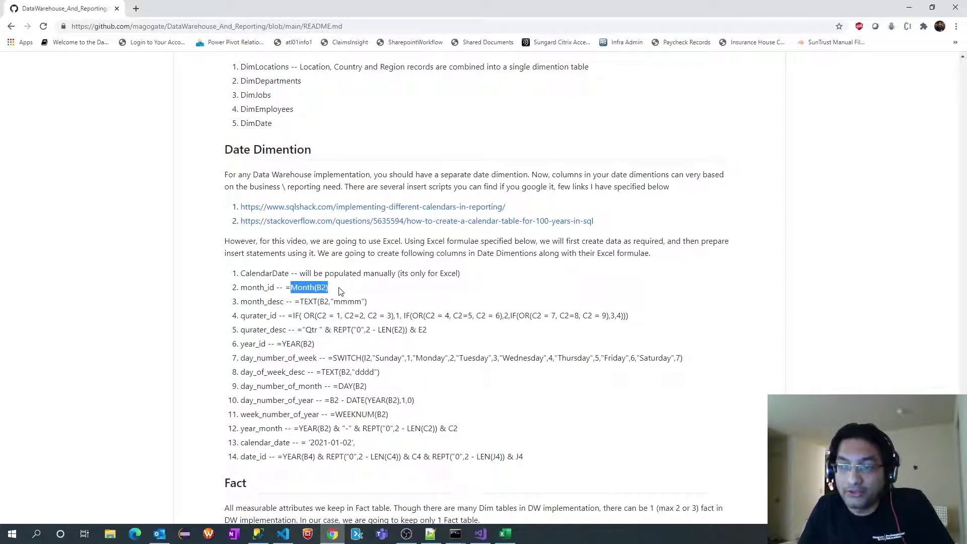
left_click(353, 293)
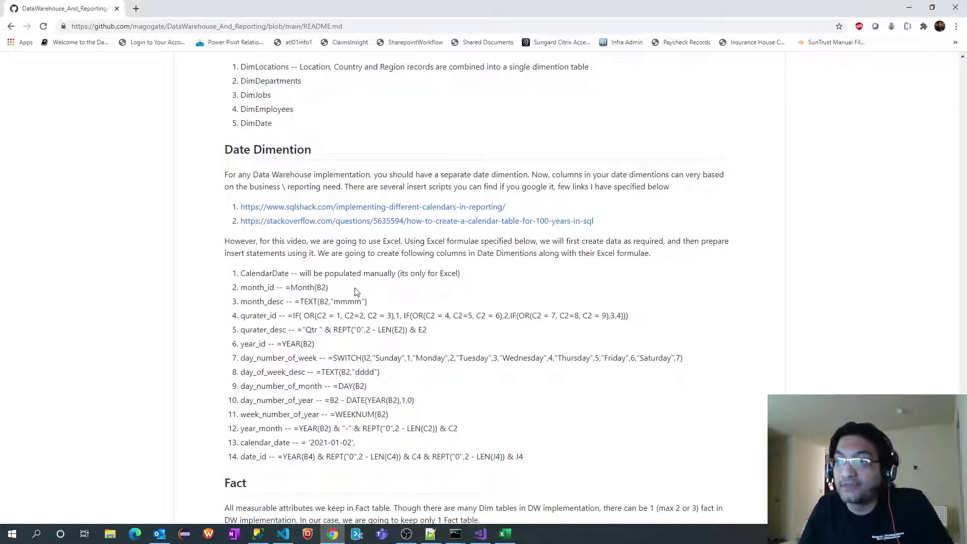
Inspect the DateDimKey column in the Notepad++ DimDate script and the star schema diagram in the Chrome README.
key("alt+Tab")
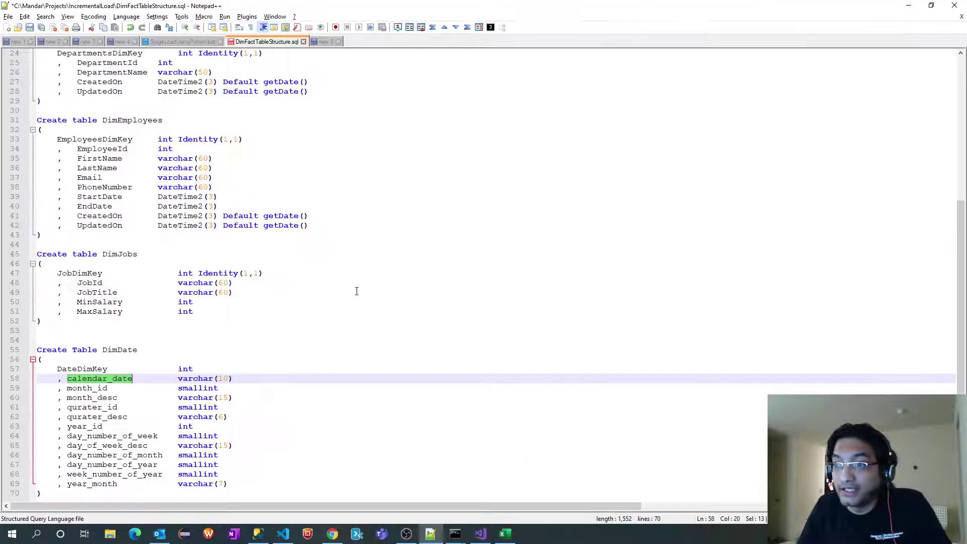
double_click(79, 370)
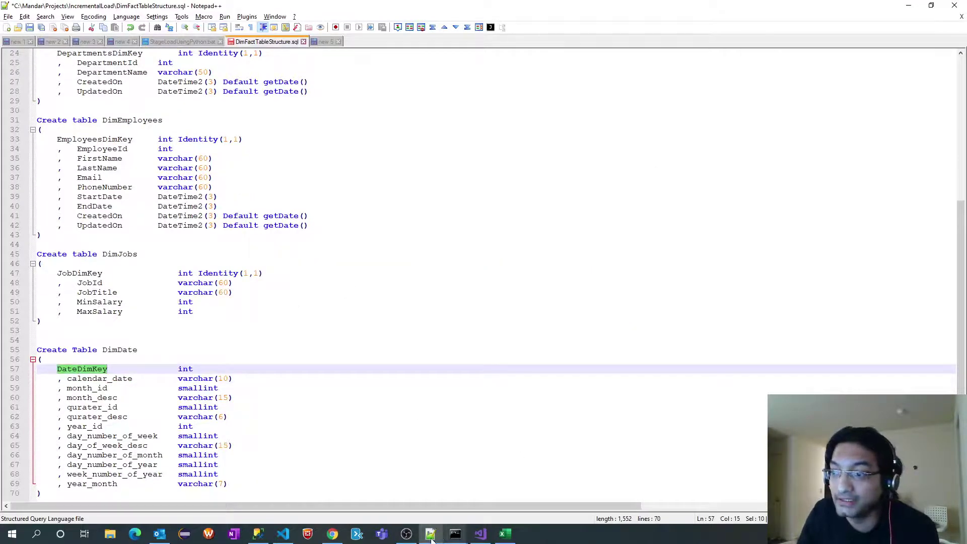
left_click(332, 534)
scroll(412, 353, "up", 8)
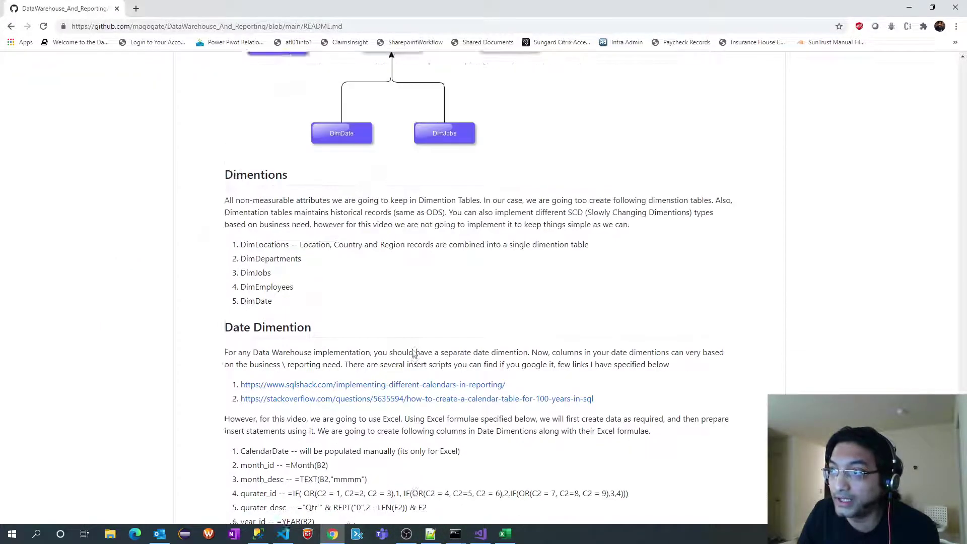
scroll(413, 353, "up", 1)
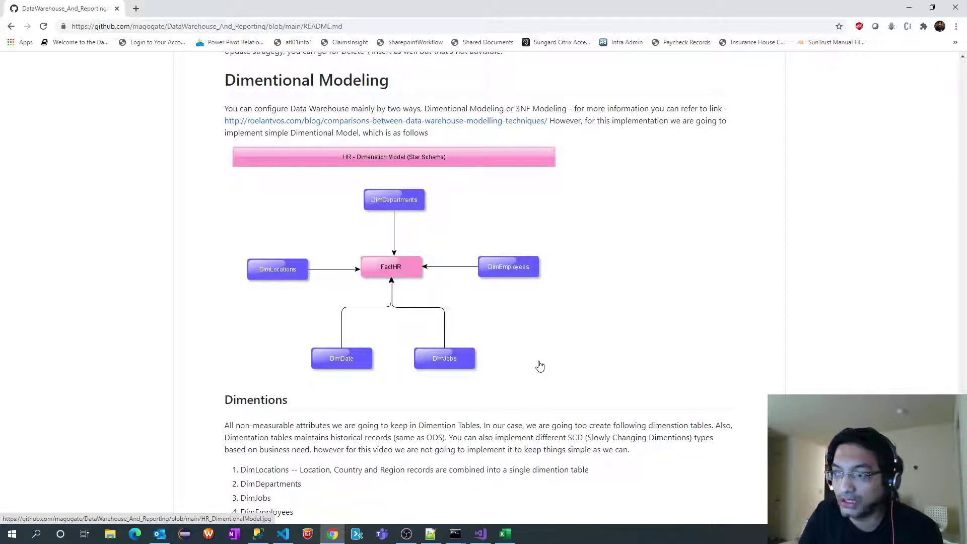
scroll(207, 320, "down", 9)
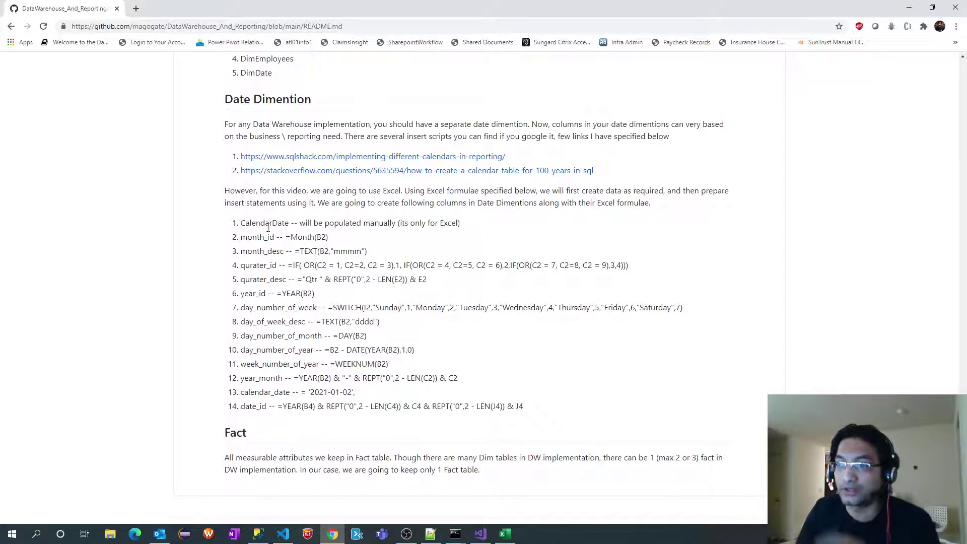
Copy the DateDimKey column name from the DimDate script in Notepad++ into cell A1 of the Excel sheet and fit column A's width.
key("alt+Tab")
left_click(78, 369)
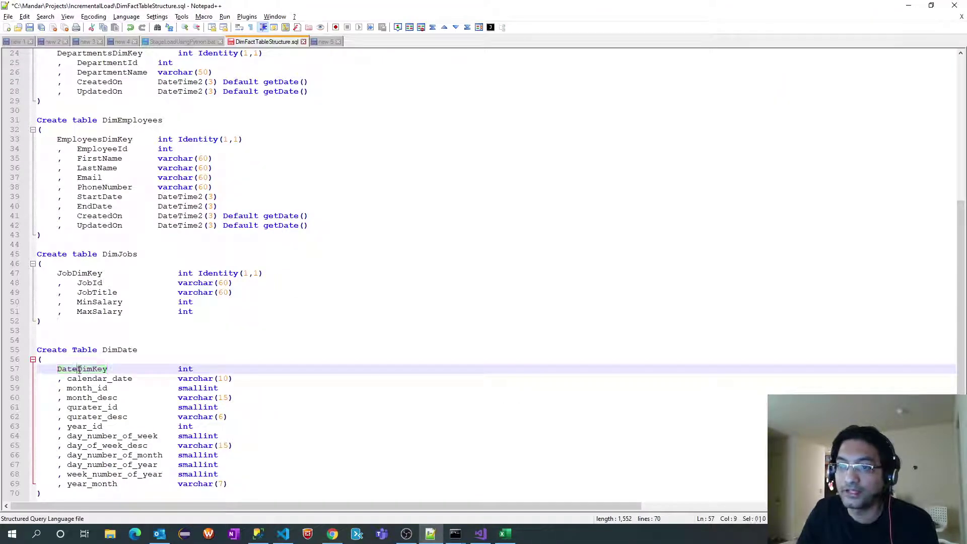
double_click(78, 369)
key("ctrl+c")
key("alt+Tab")
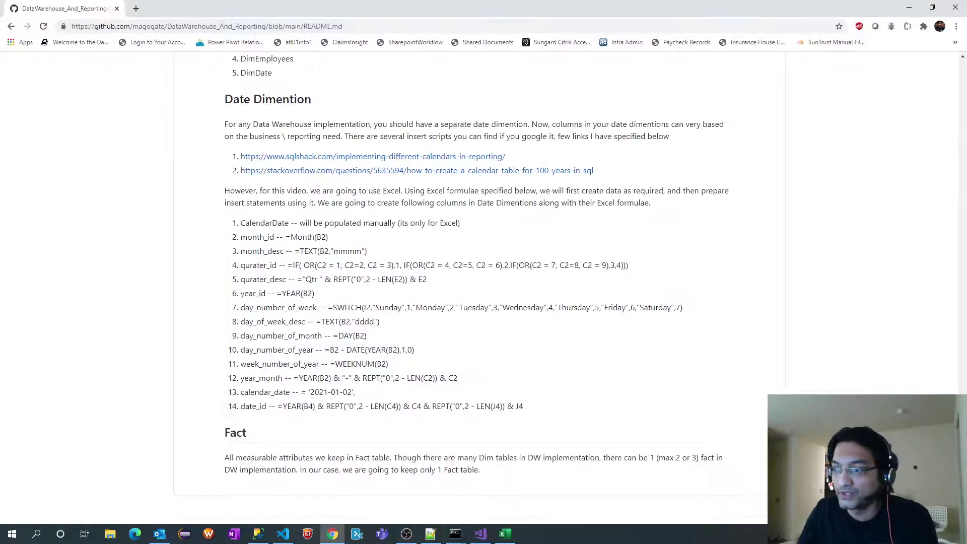
left_click(505, 534)
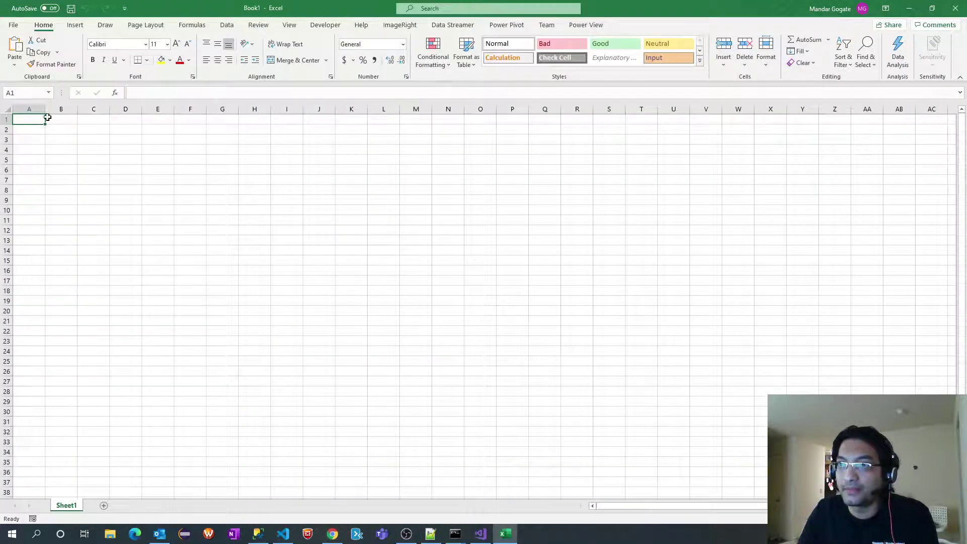
left_click(162, 95)
key("ctrl+v")
key("Return")
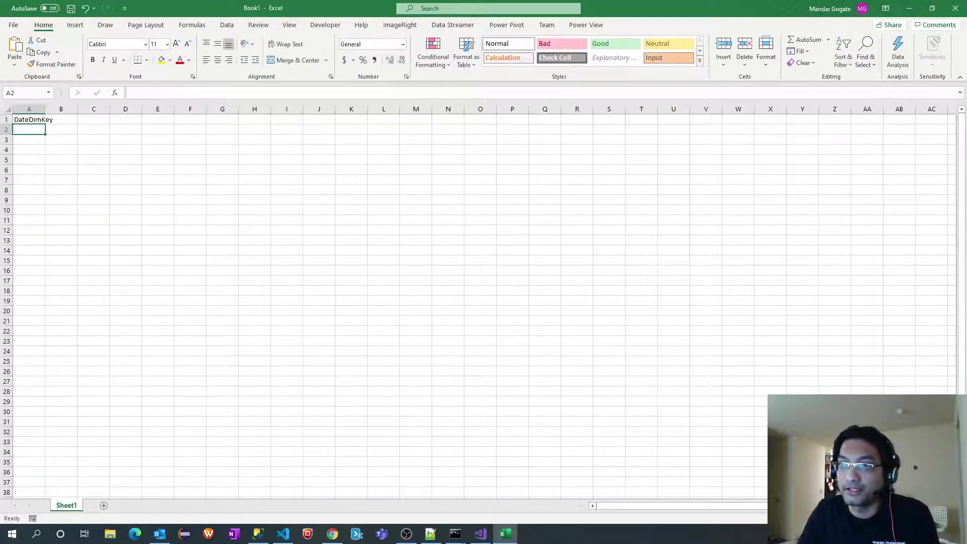
double_click(46, 109)
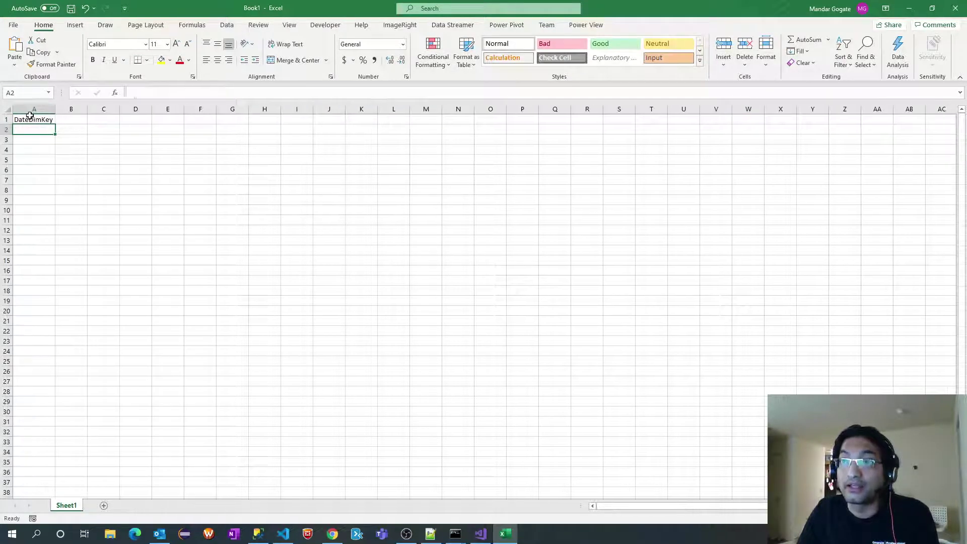
Copy the CalendarDate column name from the README in Chrome into cell B1 of the Excel sheet and fit column B's width.
left_click(30, 119)
key("alt+Tab")
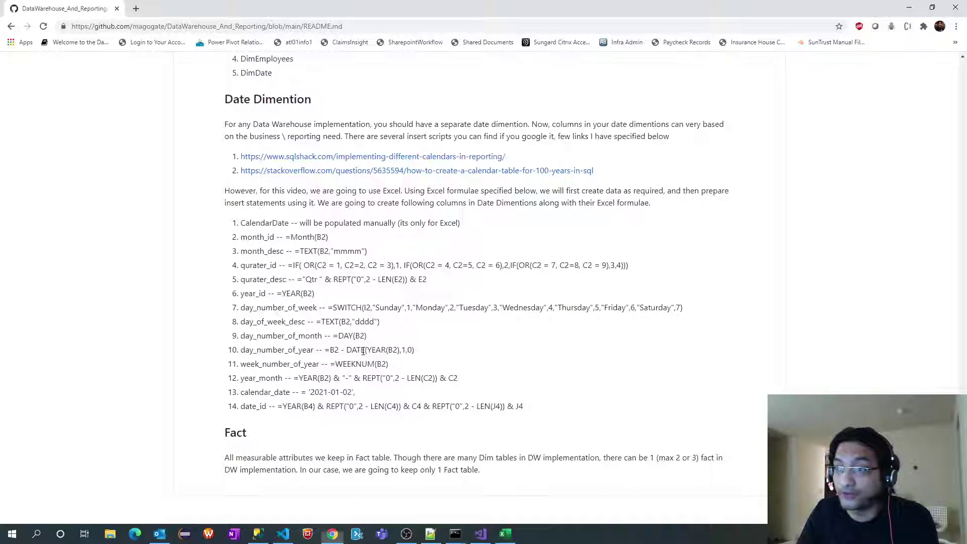
left_click_drag(283, 406, 527, 415)
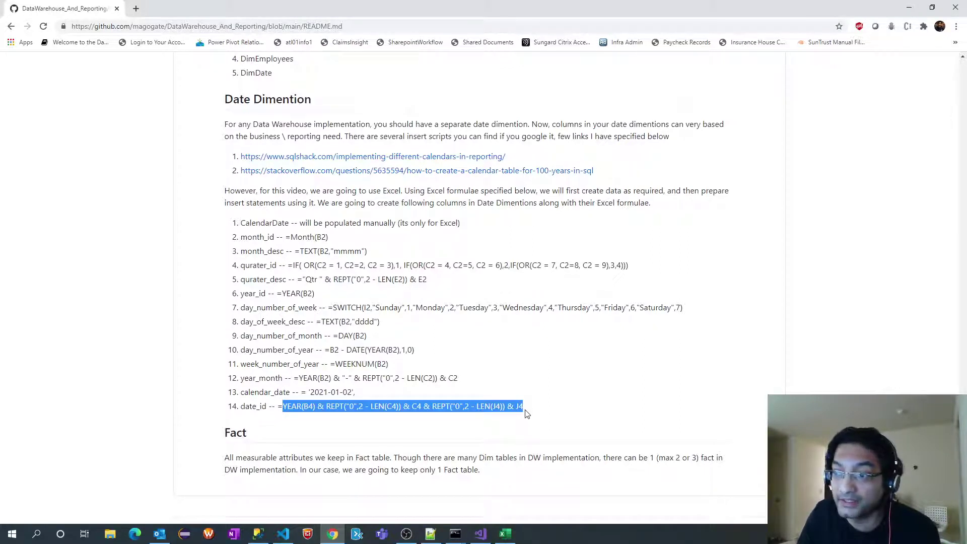
double_click(257, 223)
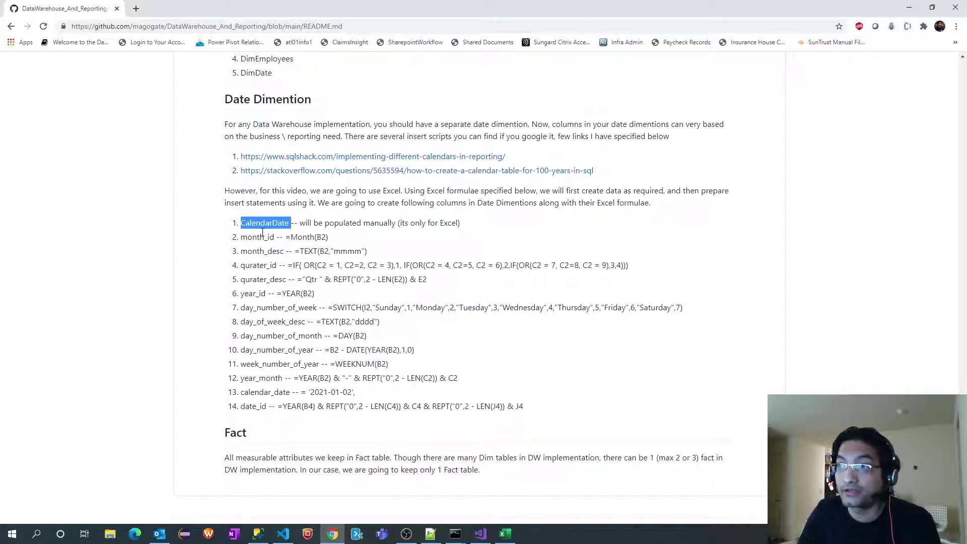
left_click(262, 224)
double_click(262, 225)
key("ctrl+c")
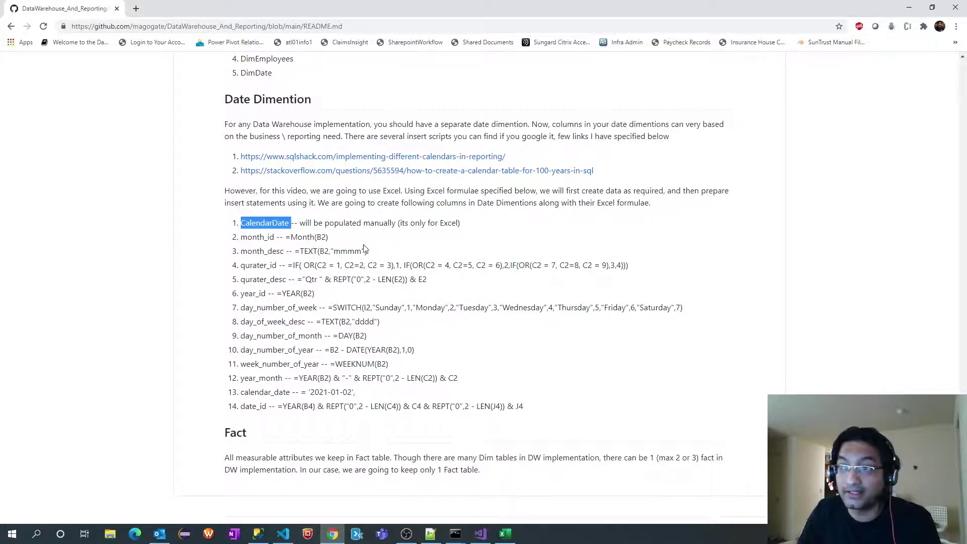
key("alt+Tab")
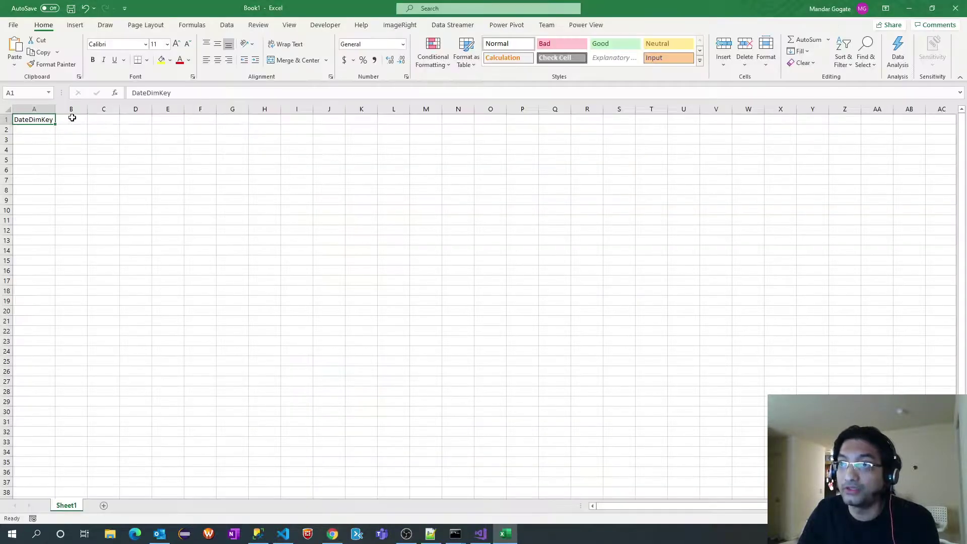
left_click(72, 118)
left_click(177, 92)
key("ctrl+v")
key("Return")
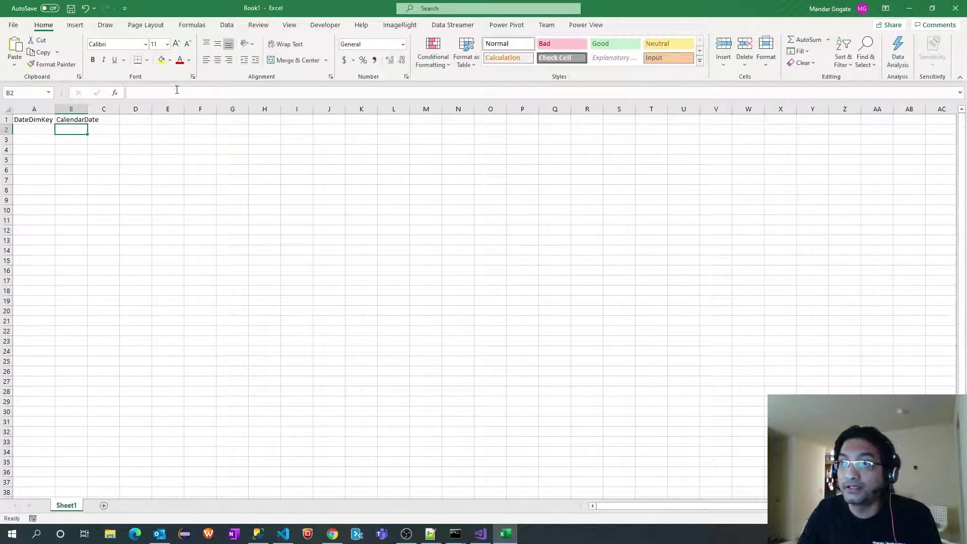
double_click(88, 109)
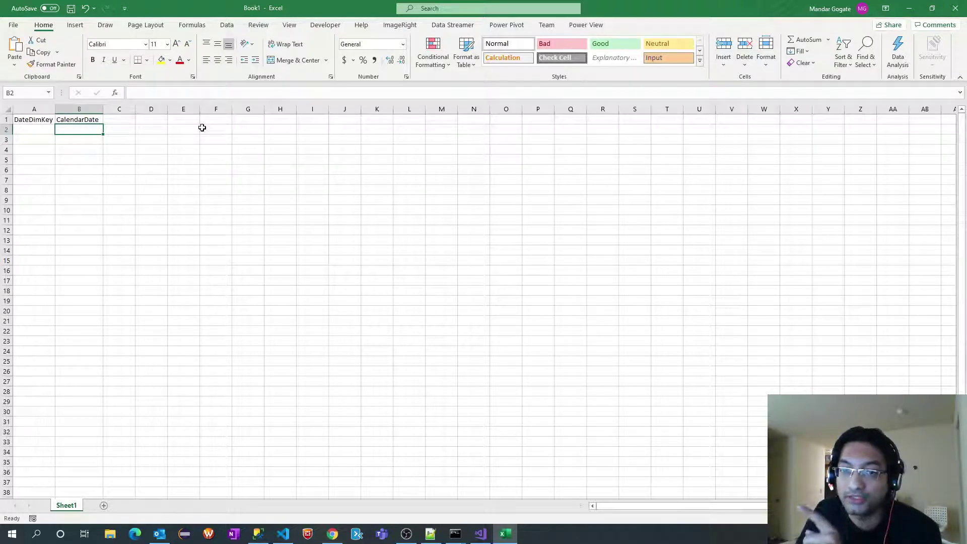
Check the minimum and maximum HIRE_DATE results of the EMPLOYEES query in SQL Server Management Studio.
left_click(258, 534)
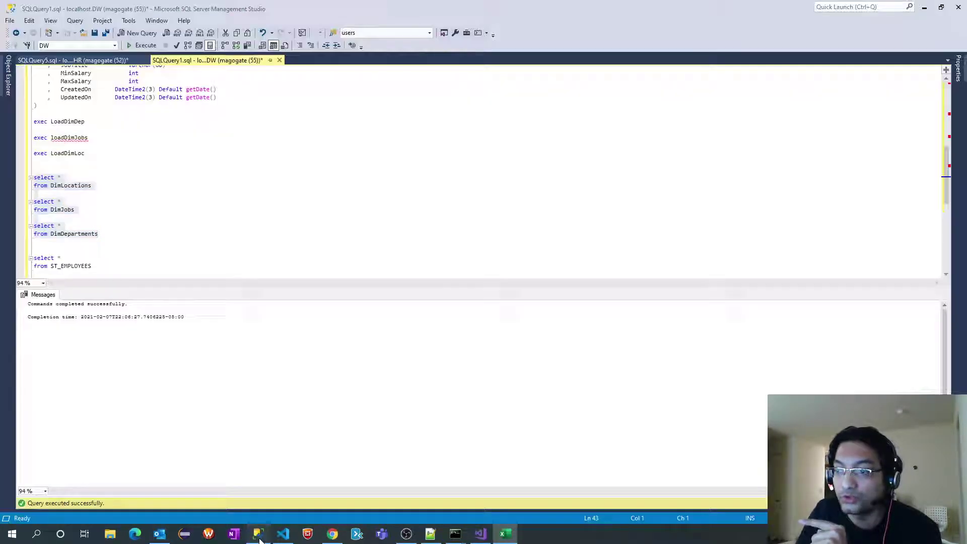
left_click(253, 212)
left_click(101, 61)
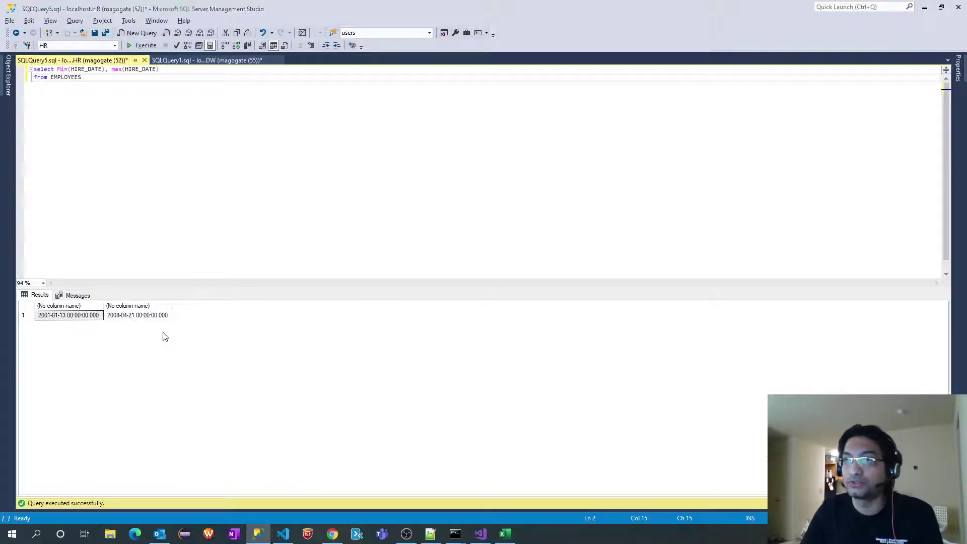
Switch to the Excel workbook and enter the start date 2000-01-01 in cell B2 under CalendarDate.
key("alt+Tab")
type("2020")
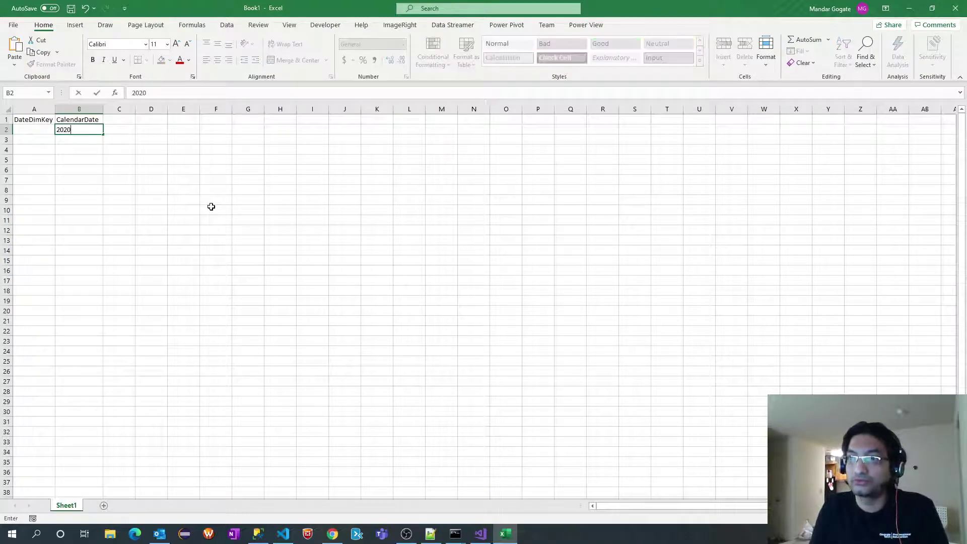
key("BackSpace")
type("00-01-01")
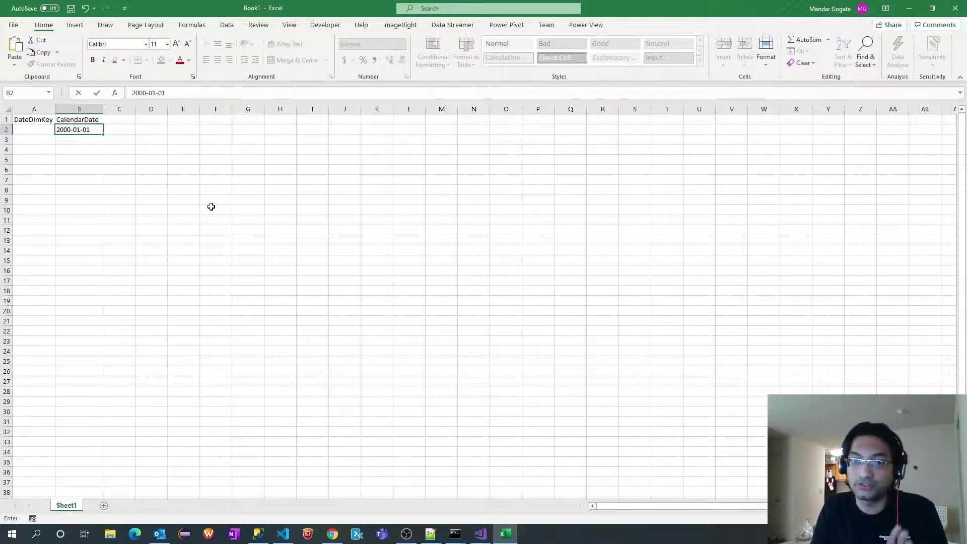
key("Return")
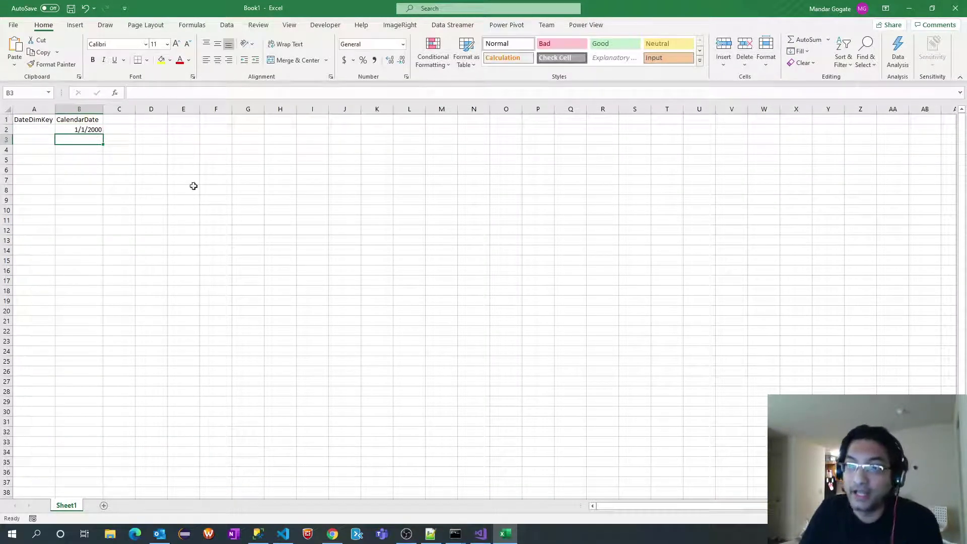
Fill the daily date series from B2 down the CalendarDate column through 2/4/2021.
left_click(82, 130)
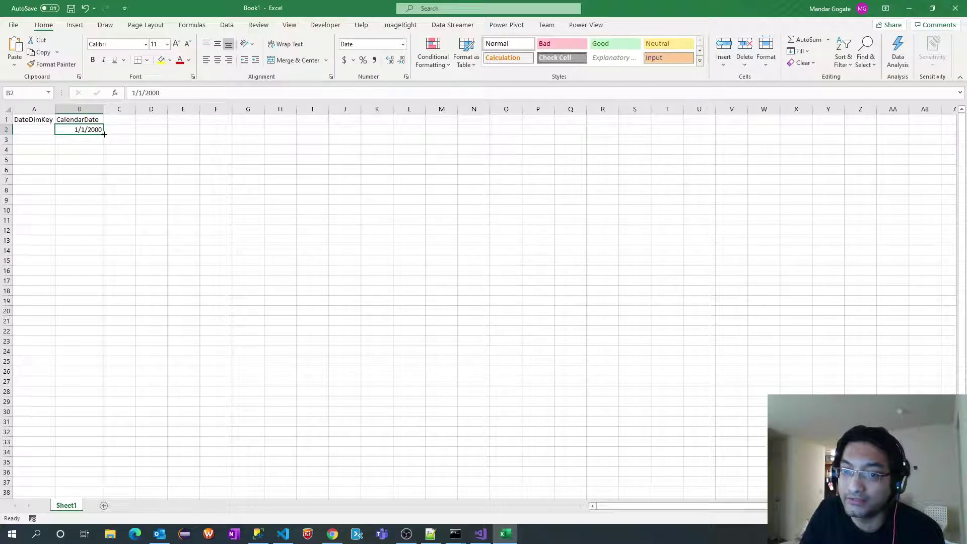
left_click_drag(104, 134, 120, 540)
left_click_drag(120, 540, 120, 541)
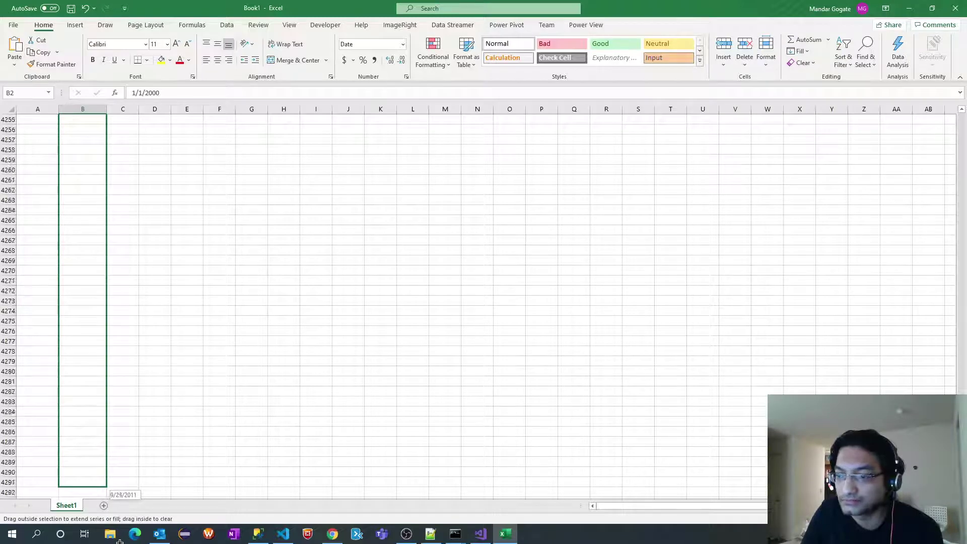
left_click_drag(120, 541, 120, 541)
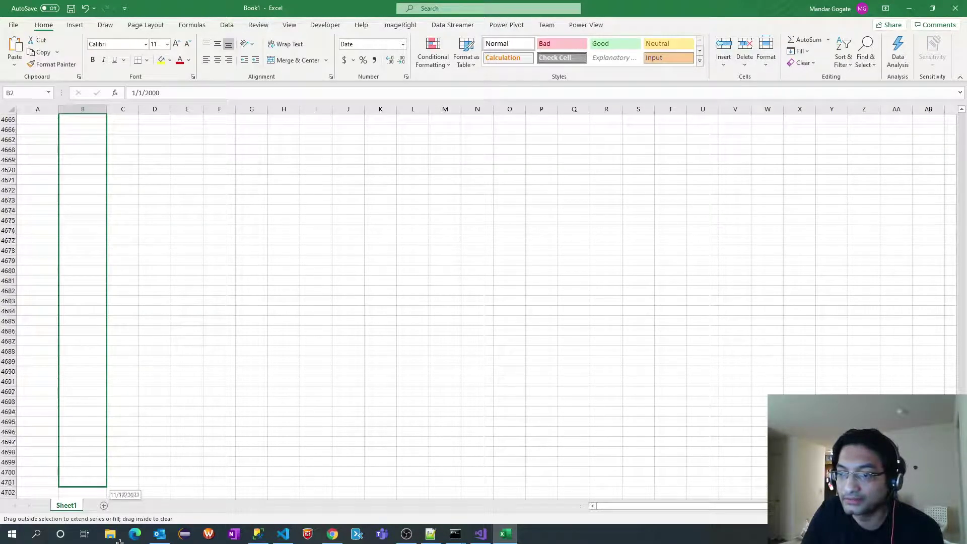
left_click_drag(120, 541, 120, 541)
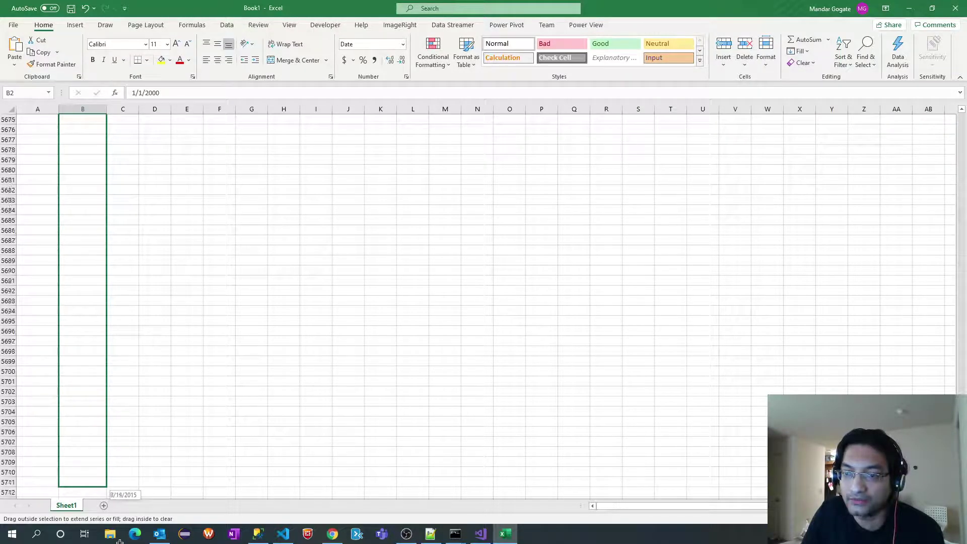
left_click_drag(120, 541, 120, 541)
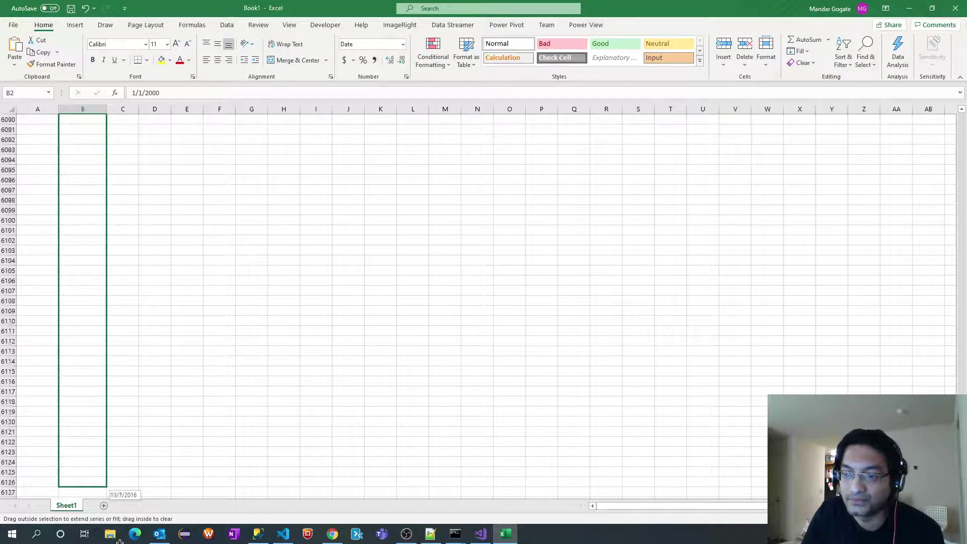
left_click_drag(120, 541, 120, 541)
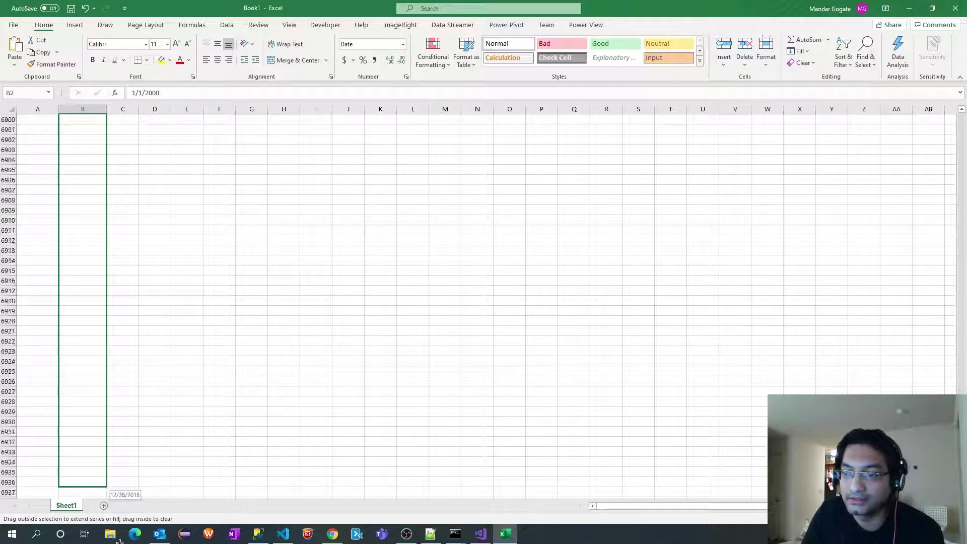
left_click_drag(120, 541, 120, 541)
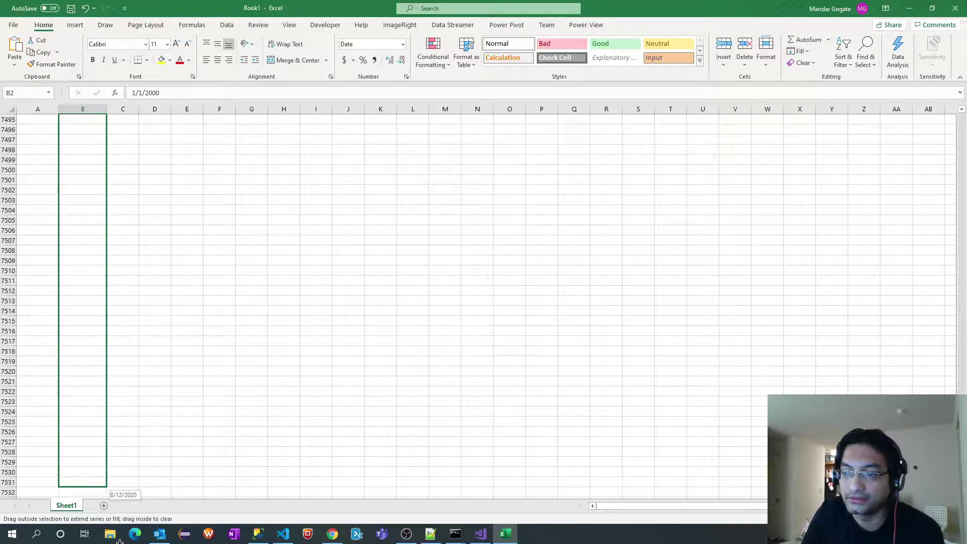
left_click_drag(119, 541, 113, 432)
left_click(99, 381)
left_click(128, 362)
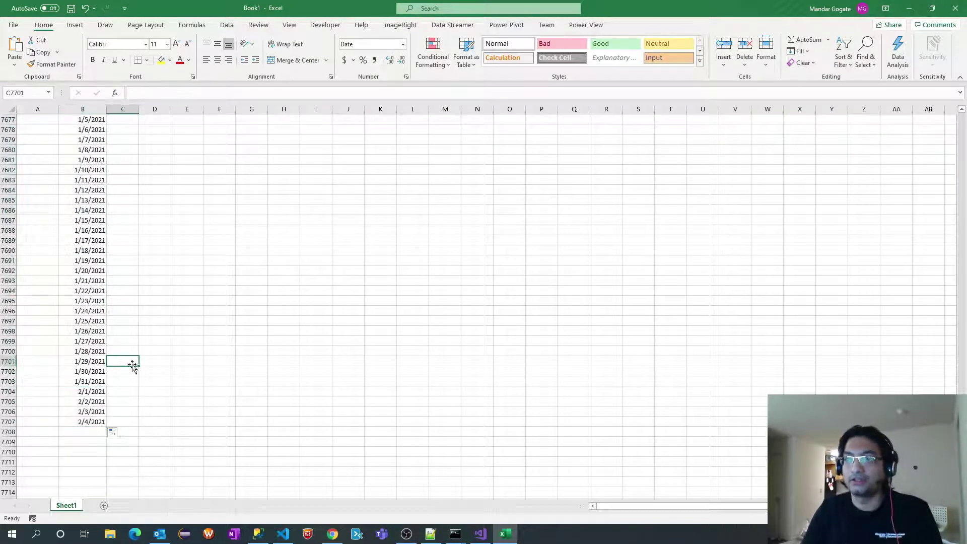
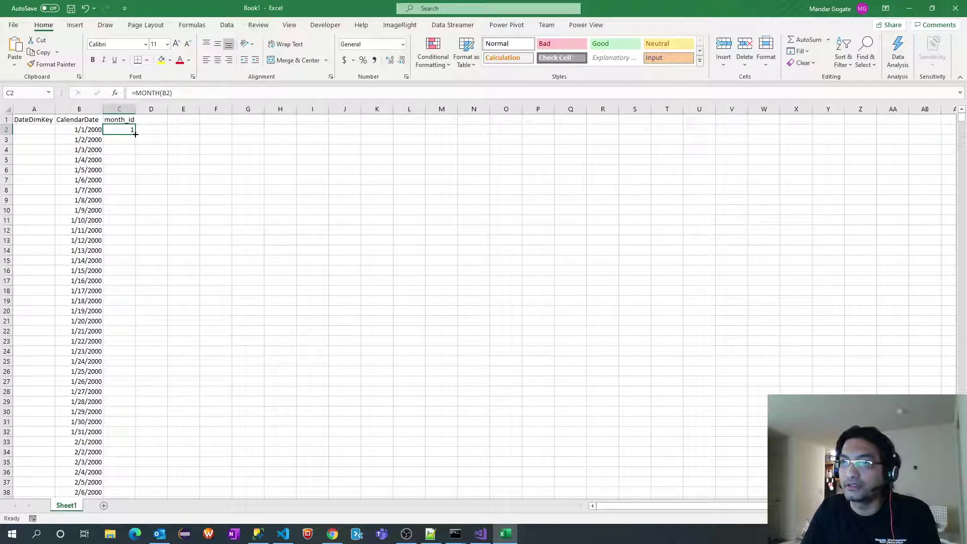
Fill the month_id formula down column C and copy the month_desc column name from the README in Chrome into cell D1.
double_click(135, 134)
left_click(144, 119)
key("alt+Tab")
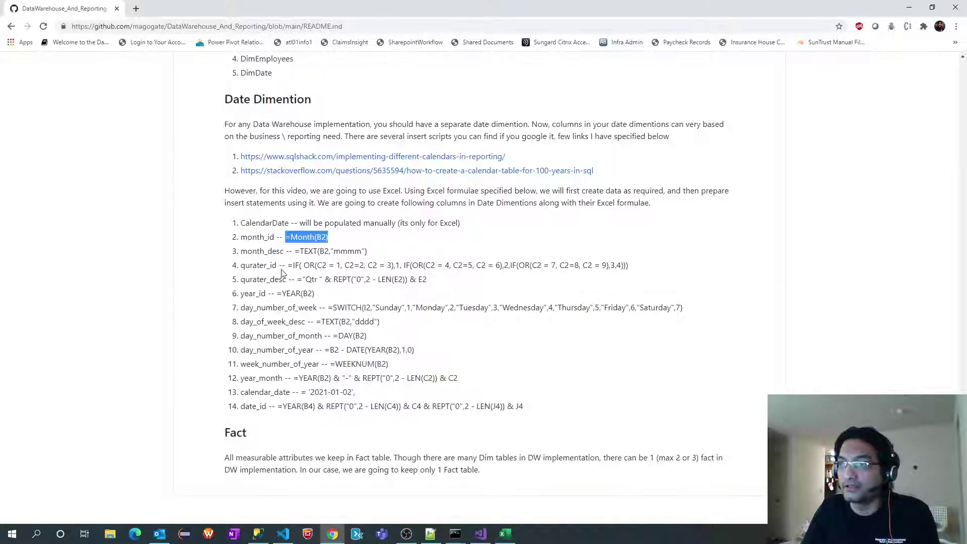
double_click(258, 250)
key("ctrl+c")
key("alt+Tab")
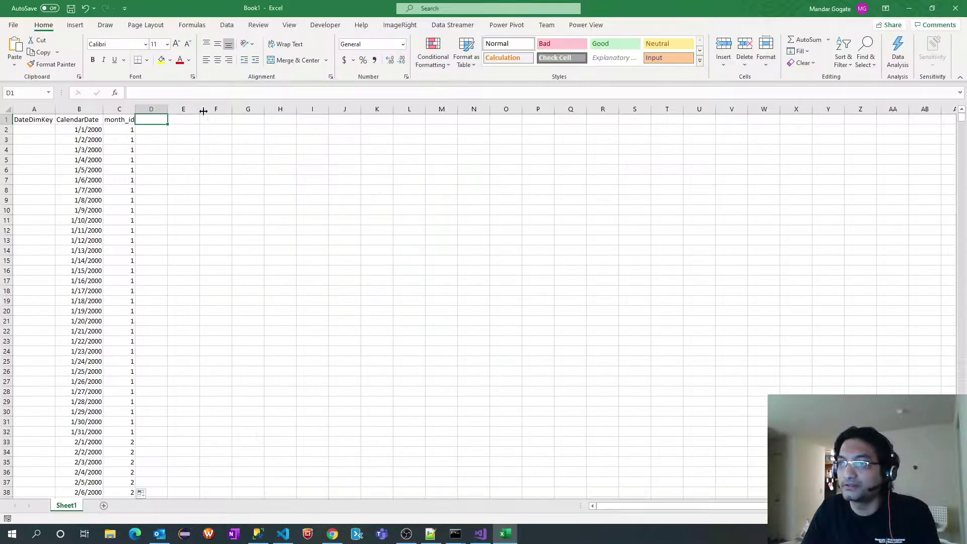
left_click(186, 94)
key("ctrl+v")
key("Return")
key("alt+Tab")
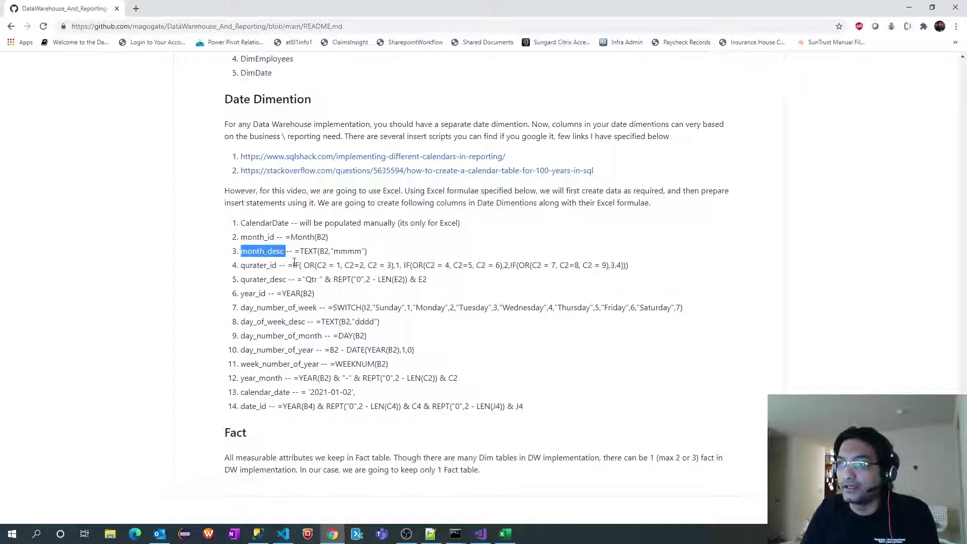
Copy the formula =TEXT(B2,"mmmm") from the README into cell D2 of the Excel sheet and fit column D's width.
left_click_drag(297, 251, 373, 256)
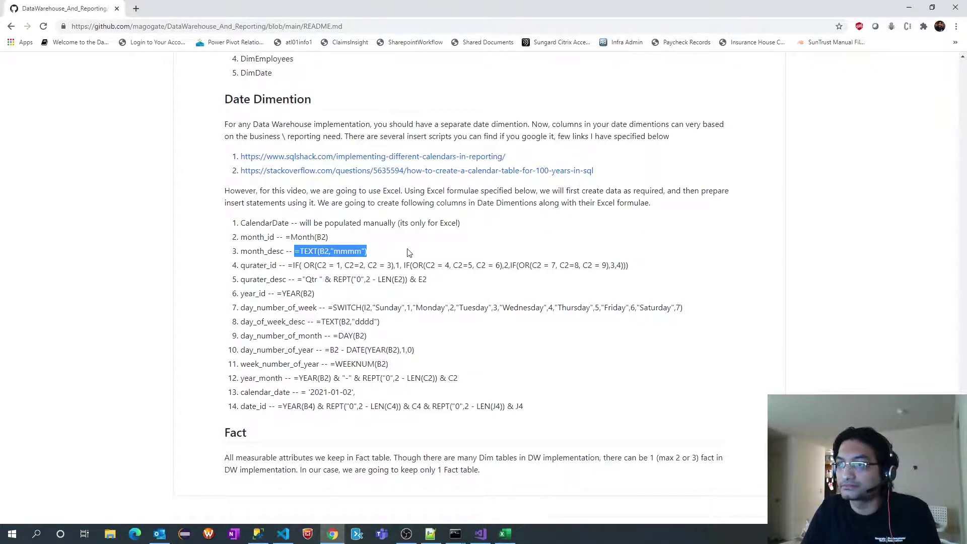
key("ctrl+c")
key("alt+Tab")
left_click(171, 95)
key("ctrl+v")
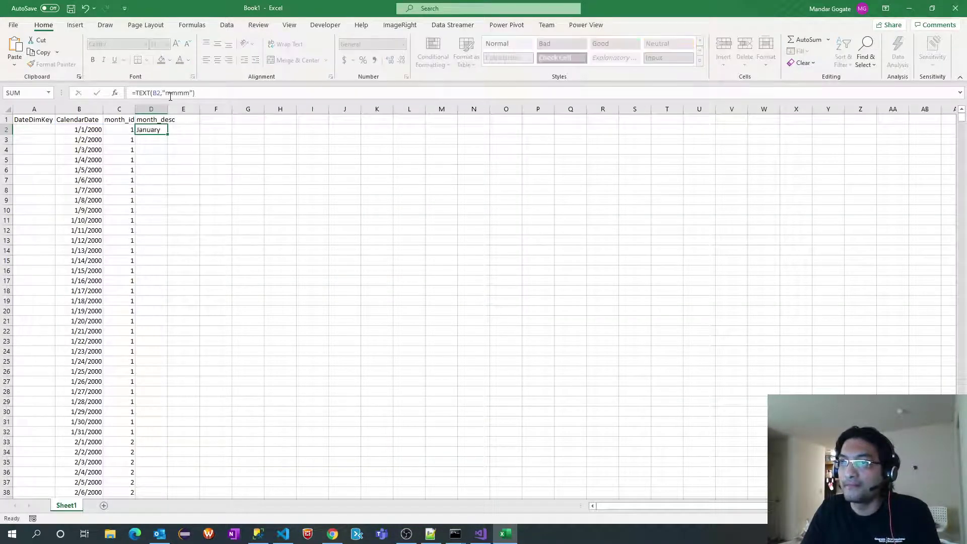
key("Return")
double_click(168, 109)
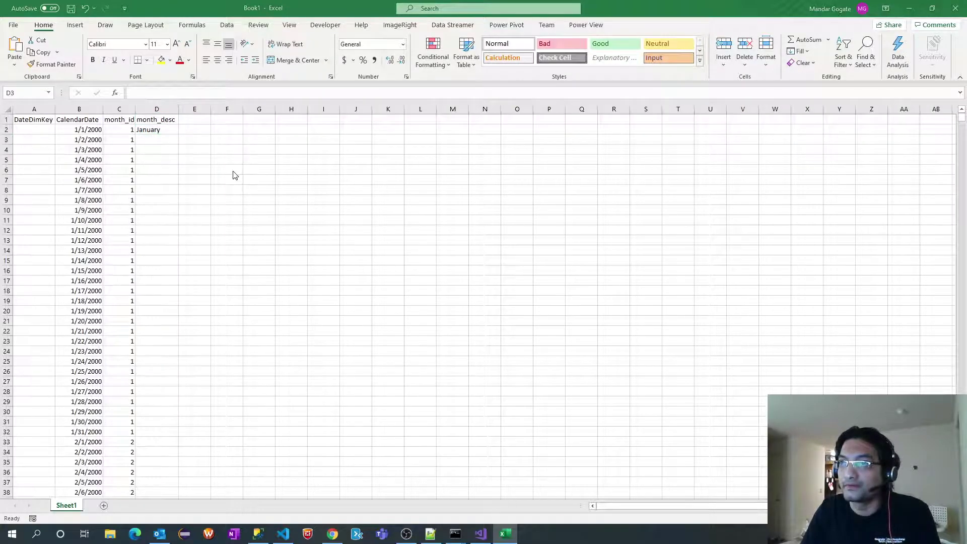
Copy the qurater_id column name from the README in Chrome into cell E1 of the Excel sheet.
key("alt+Tab")
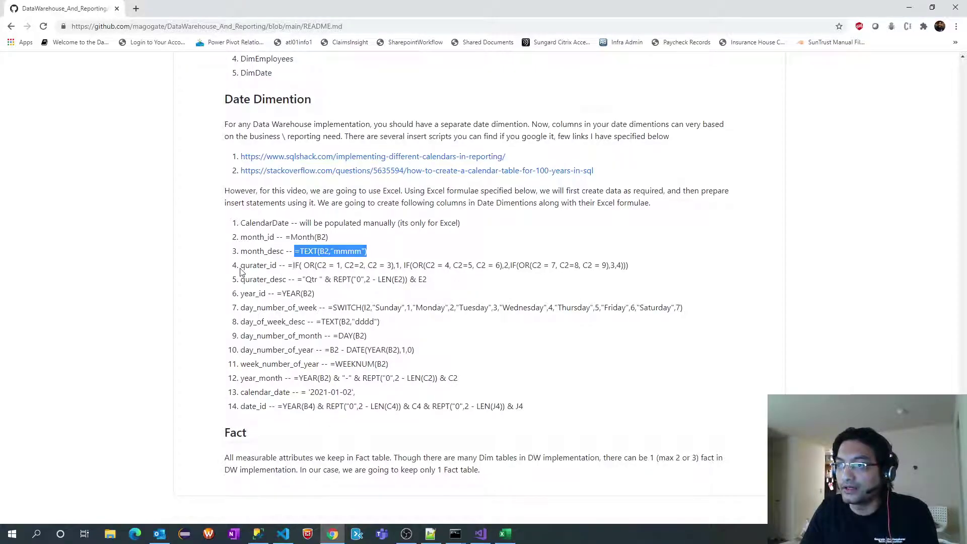
left_click_drag(241, 271, 277, 267)
key("alt+Tab")
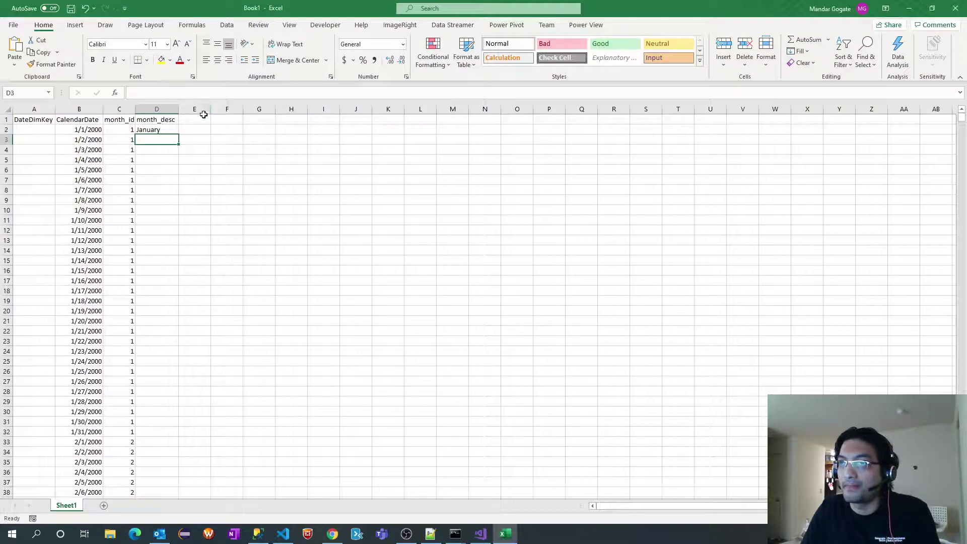
left_click(194, 119)
left_click(210, 92)
key("ctrl+v")
key("Return")
Fill the month_desc formula from D2 down to the last date row.
key("alt+Tab")
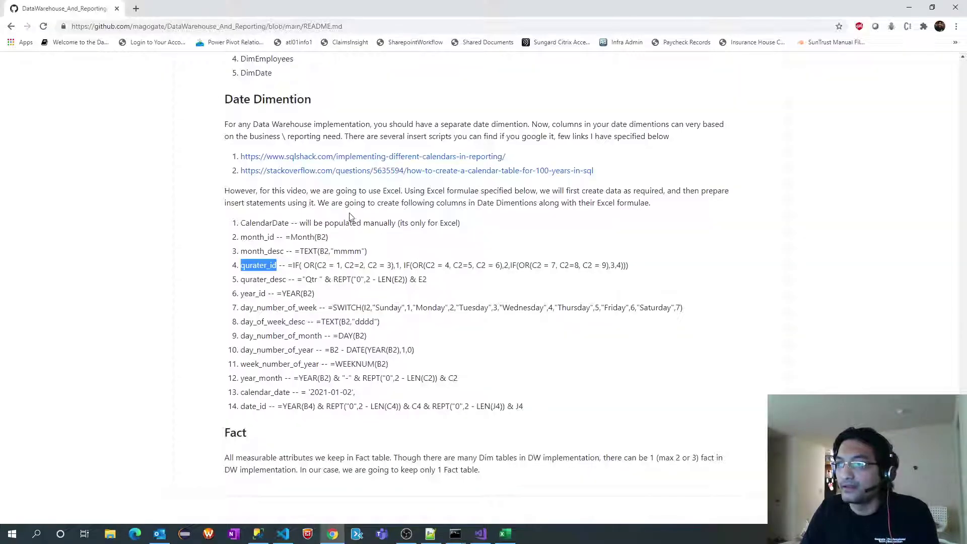
key("alt+Tab")
left_click(160, 129)
double_click(177, 134)
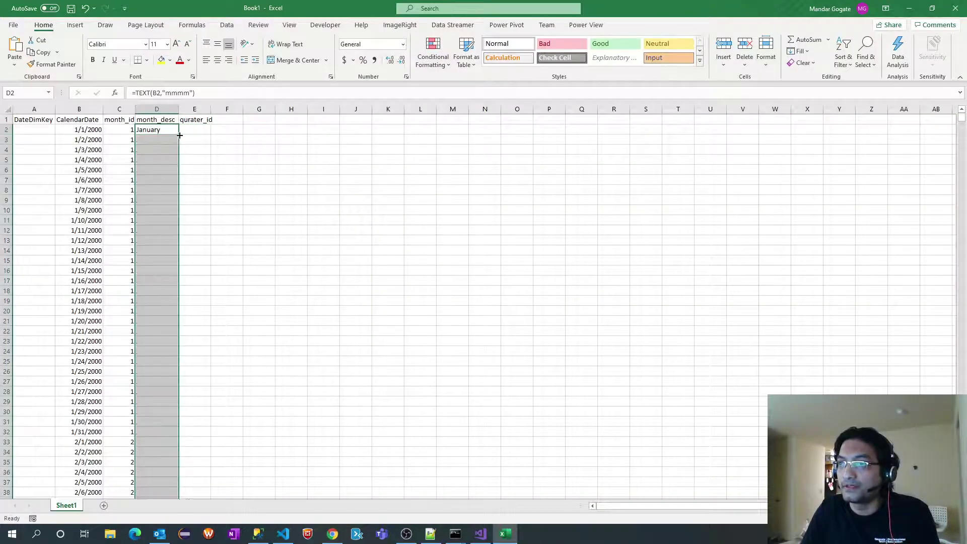
Copy the nested IF formula for qurater_id from the README into cell E2 and fill it down column E.
key("Right")
key("alt+Tab")
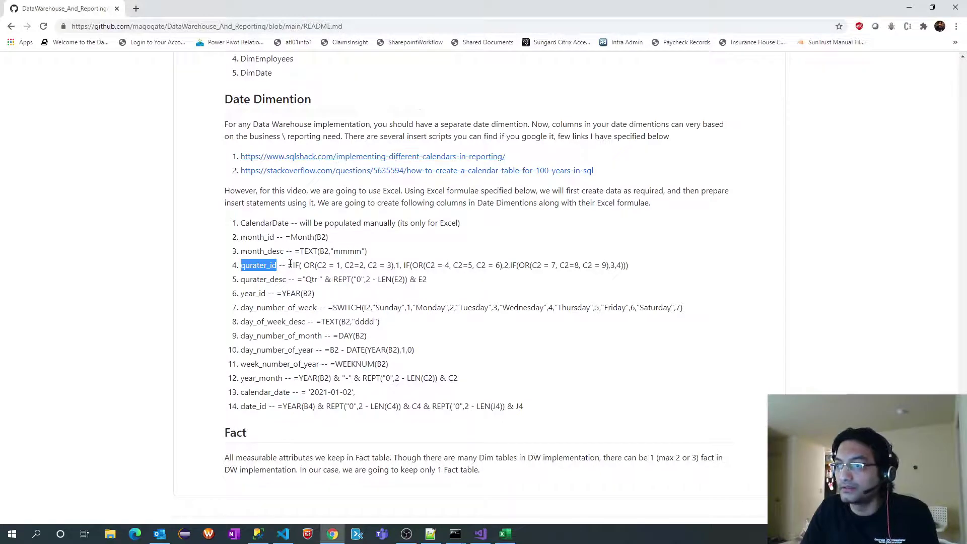
left_click_drag(289, 265, 633, 273)
key("ctrl+c")
key("alt+Tab")
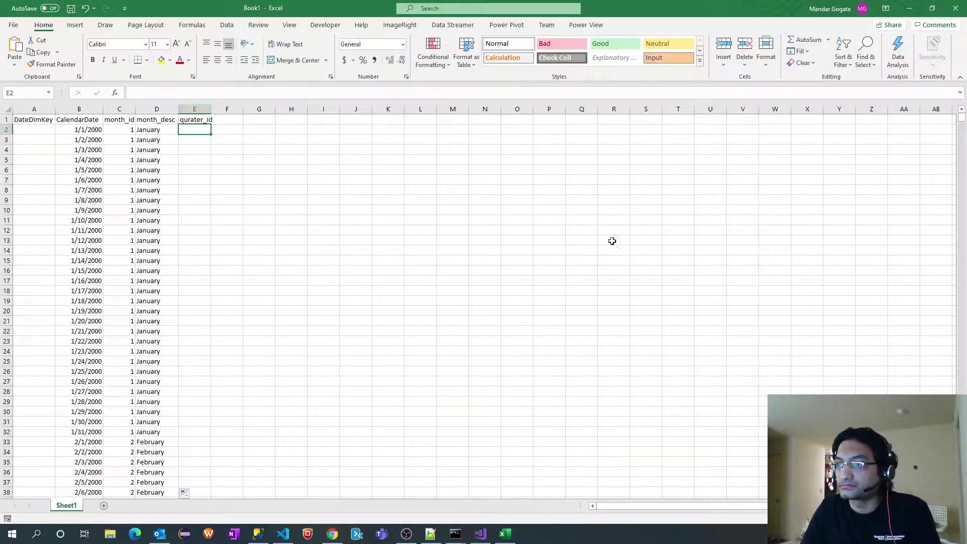
left_click(195, 97)
key("ctrl+v")
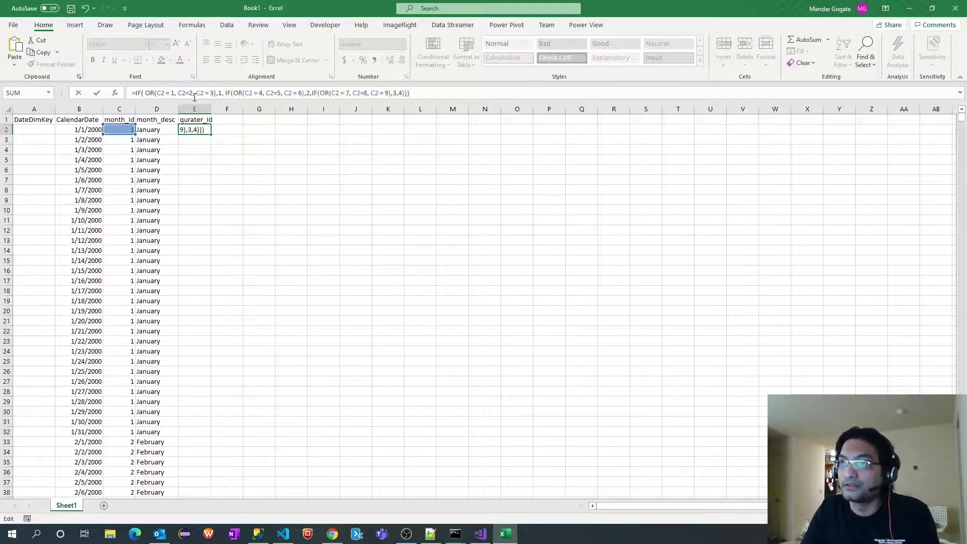
key("Return")
left_click(206, 128)
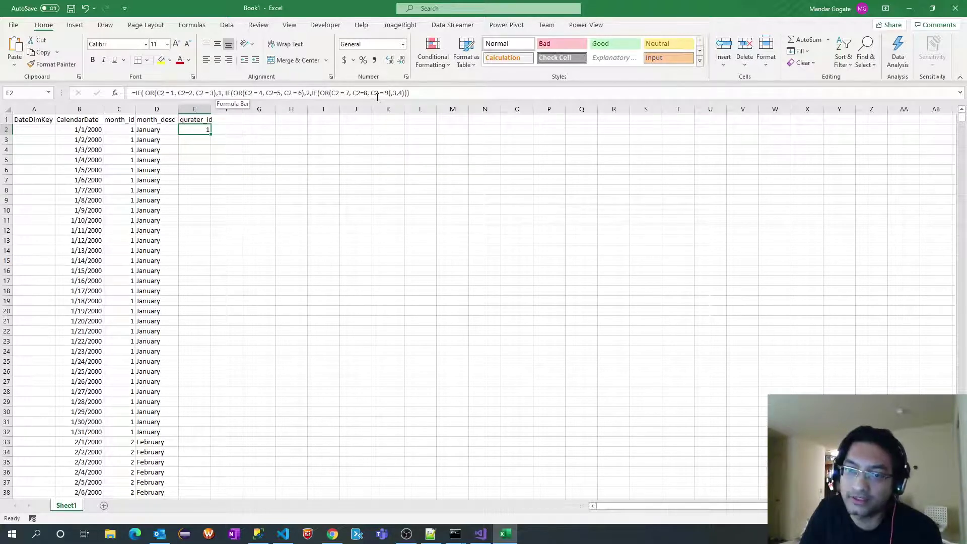
double_click(211, 134)
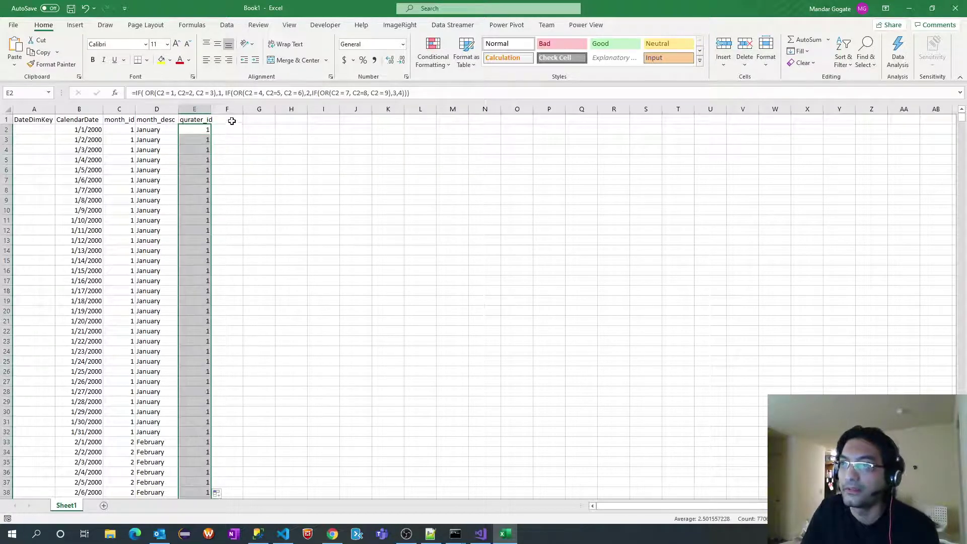
Copy the qurater_desc formula ="Qtr " & REPT("0",2 - LEN(E2)) & E2 from the README into cell F2.
left_click(232, 121)
key("alt+Tab")
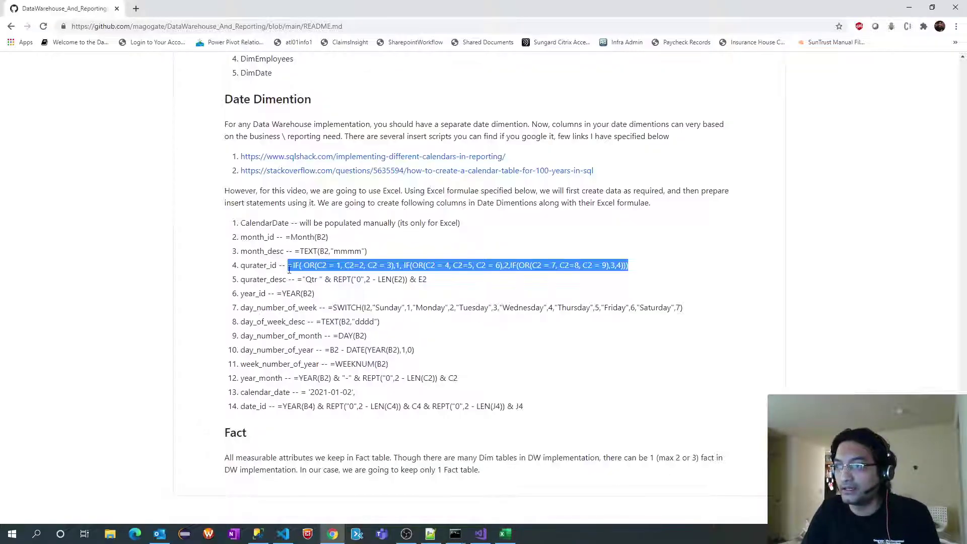
left_click_drag(298, 279, 437, 286)
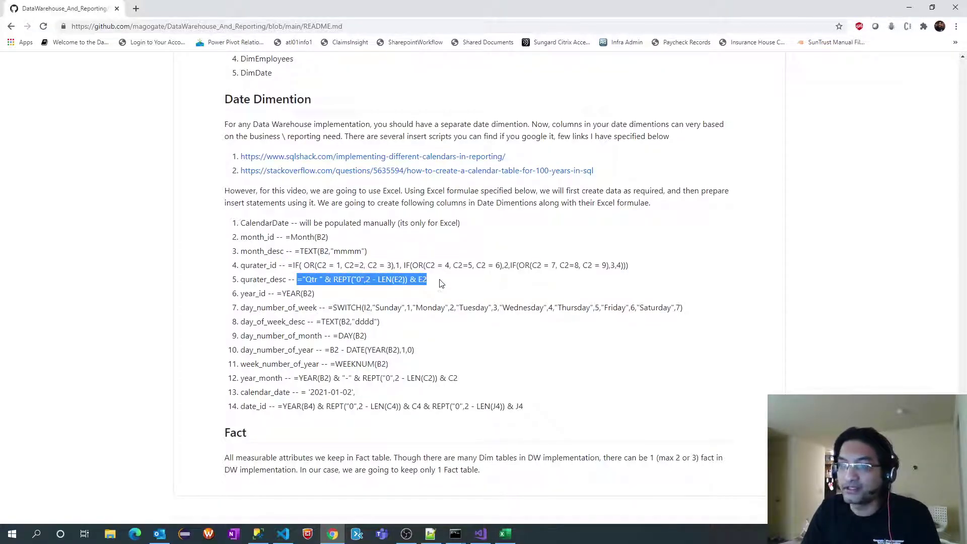
key("alt+Tab")
key("F2")
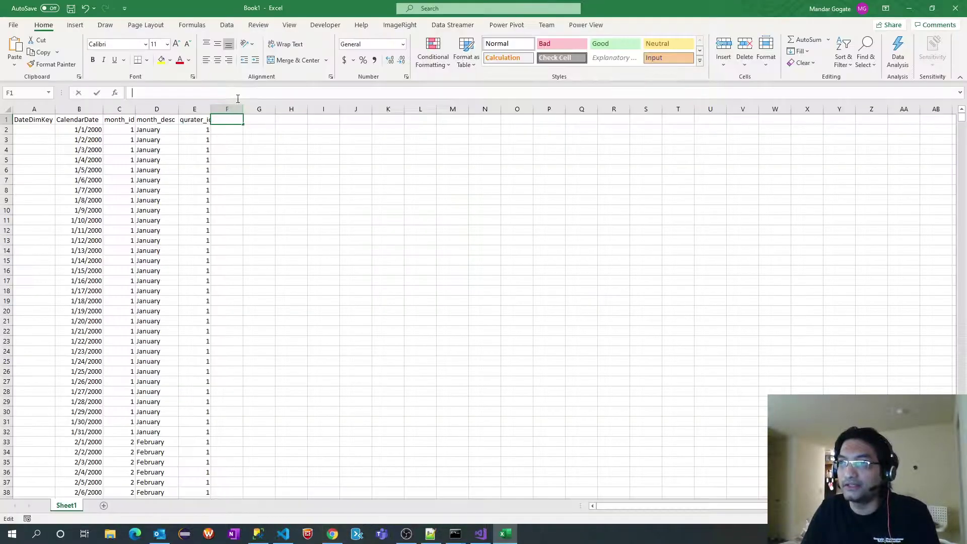
left_click(233, 129)
left_click(256, 94)
key("ctrl+v")
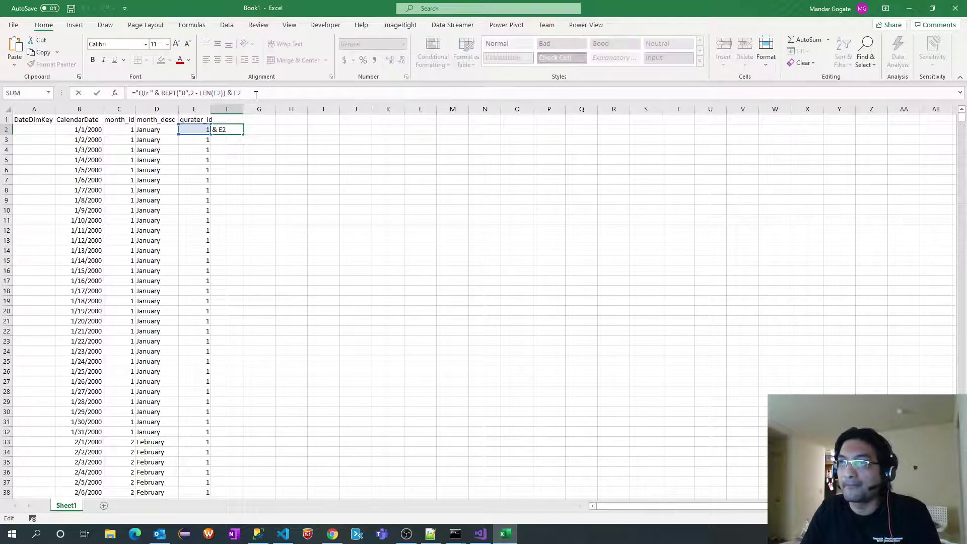
key("Return")
Copy the qurater_desc column name from the README into cell F1, fill the F2 formula down column F, and return to the README.
key("alt+Tab")
double_click(253, 280)
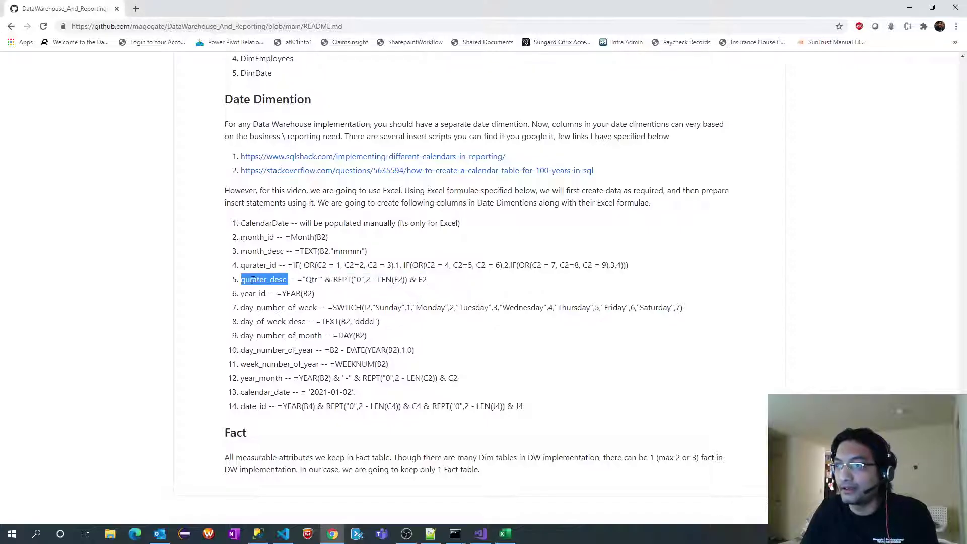
key("alt+Tab")
left_click(227, 119)
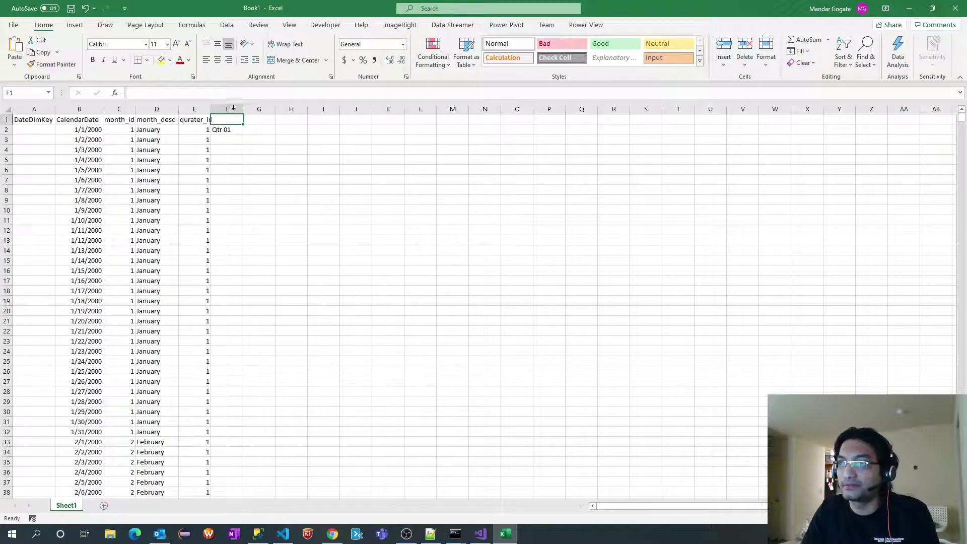
key("ctrl+v")
key("Return")
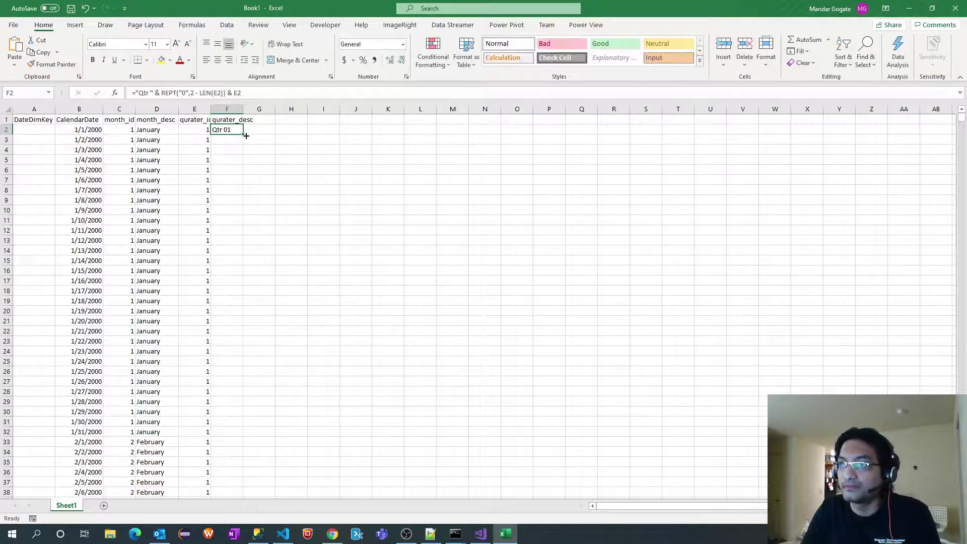
double_click(244, 135)
key("alt+Tab")
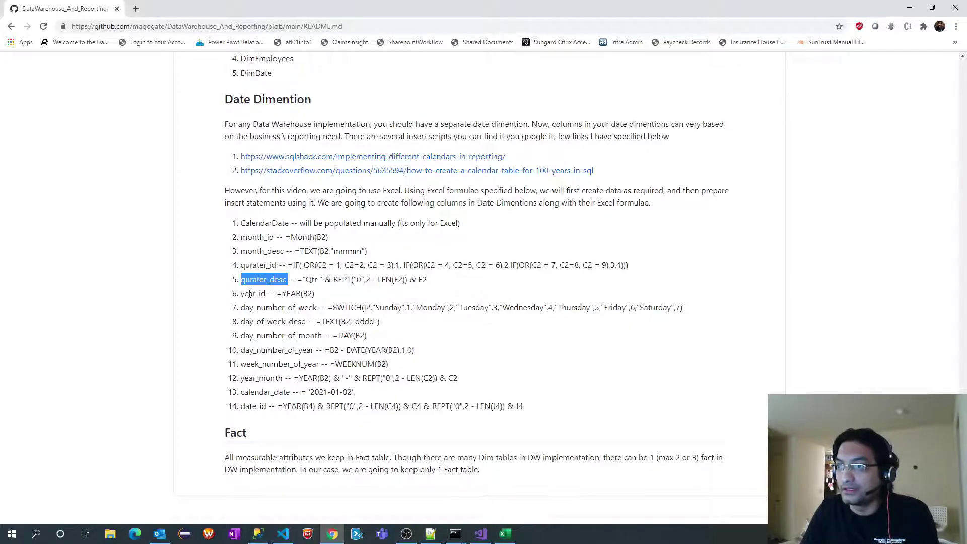
Copy the year_id column name from the README into cell G1 of the Excel sheet.
double_click(253, 293)
key("alt+Tab")
left_click(264, 119)
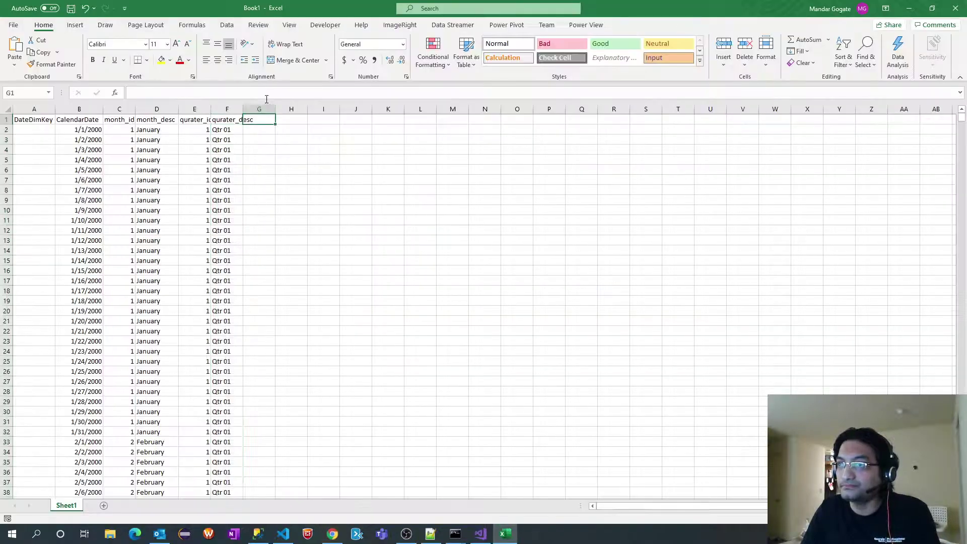
key("ctrl+v")
key("Return")
Copy the year_id formula =YEAR(B2) from the README into cell G2.
key("alt+Tab")
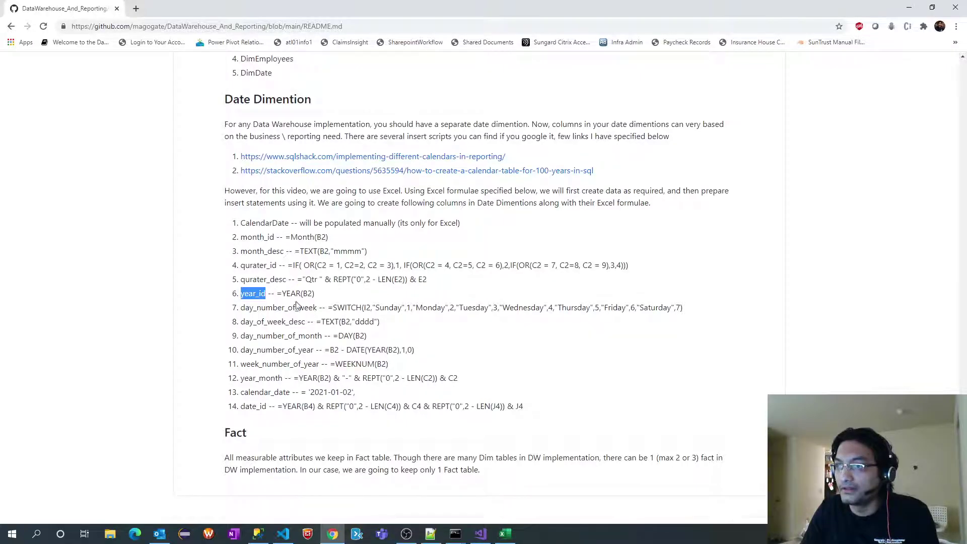
left_click_drag(278, 295, 315, 294)
key("alt+Tab")
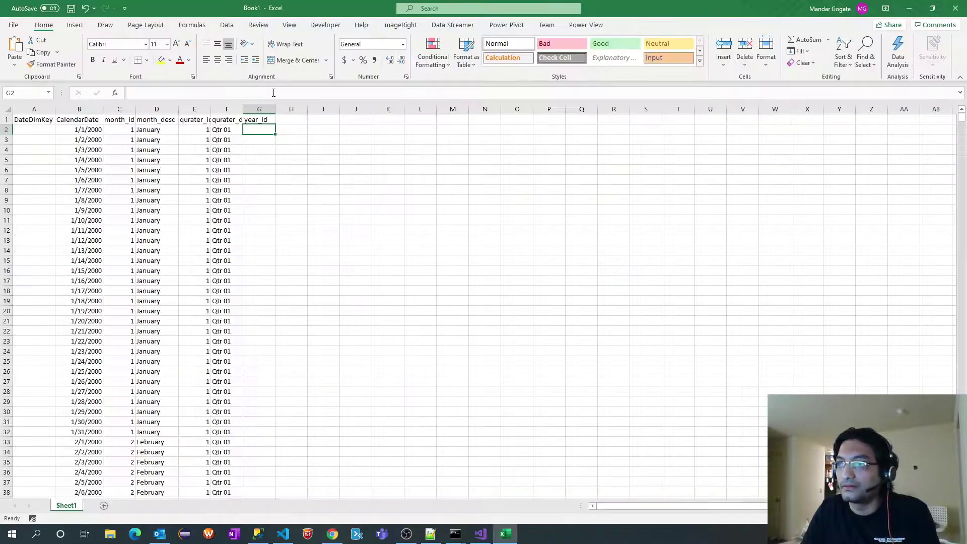
left_click(273, 92)
key("Escape")
Copy the day_number_of_week column name from the README into cell H1.
key("alt+Tab")
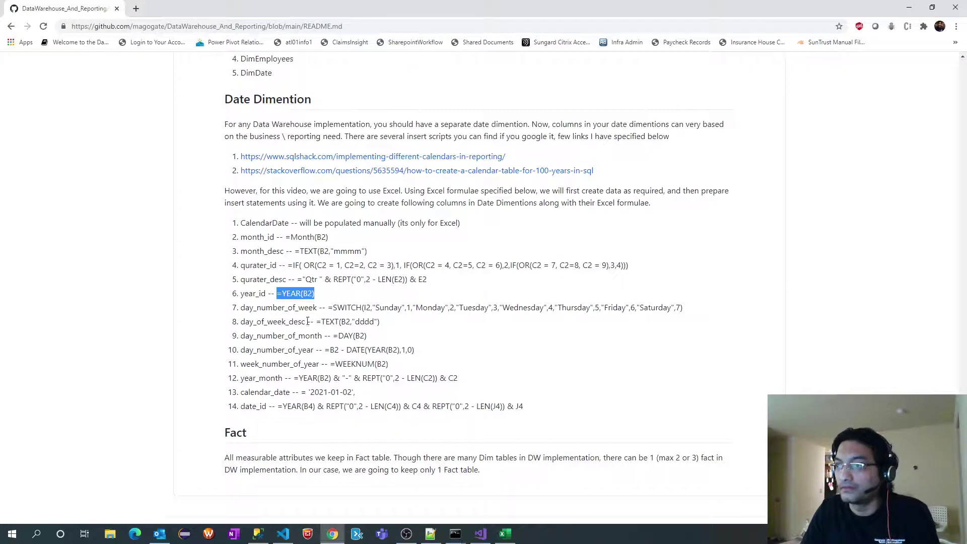
double_click(301, 308)
key("alt+Tab")
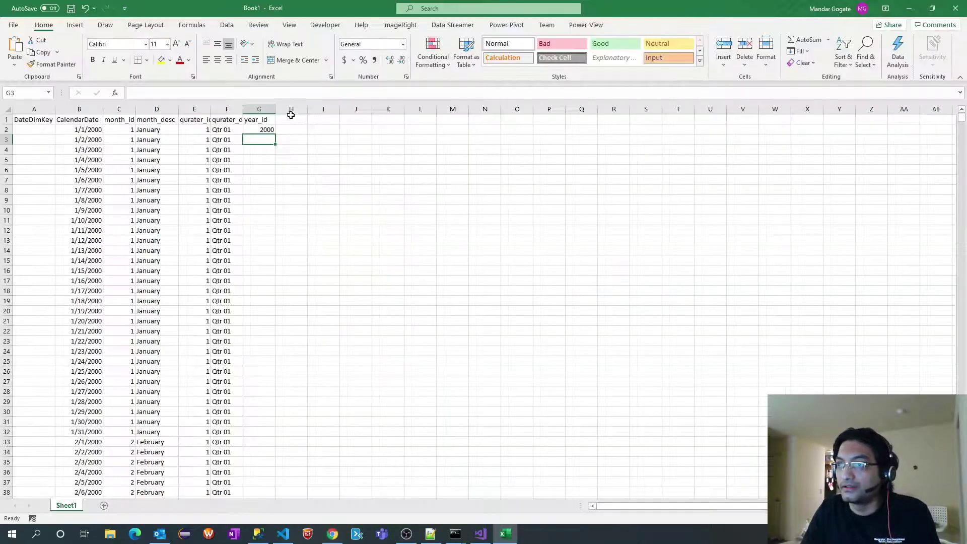
left_click(297, 123)
left_click(307, 93)
key("ctrl+v")
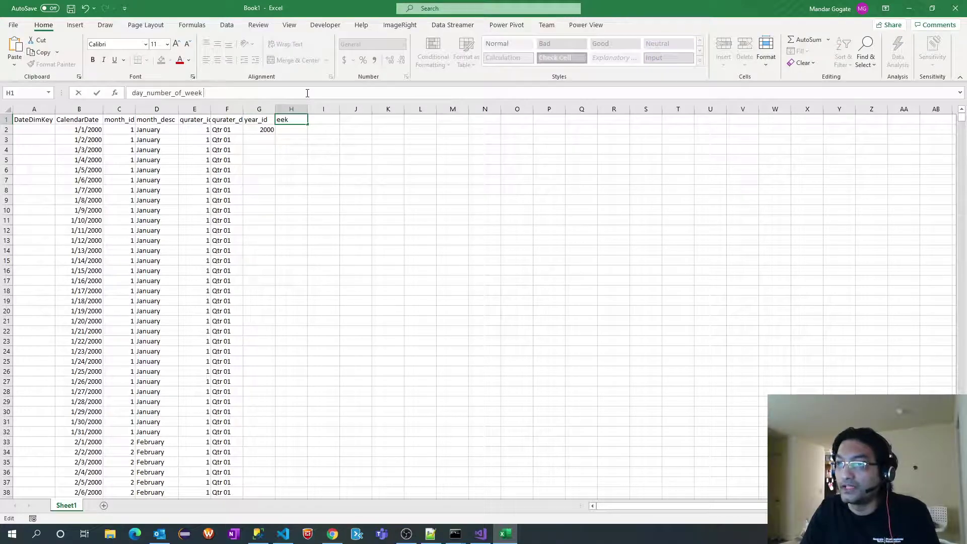
key("Return")
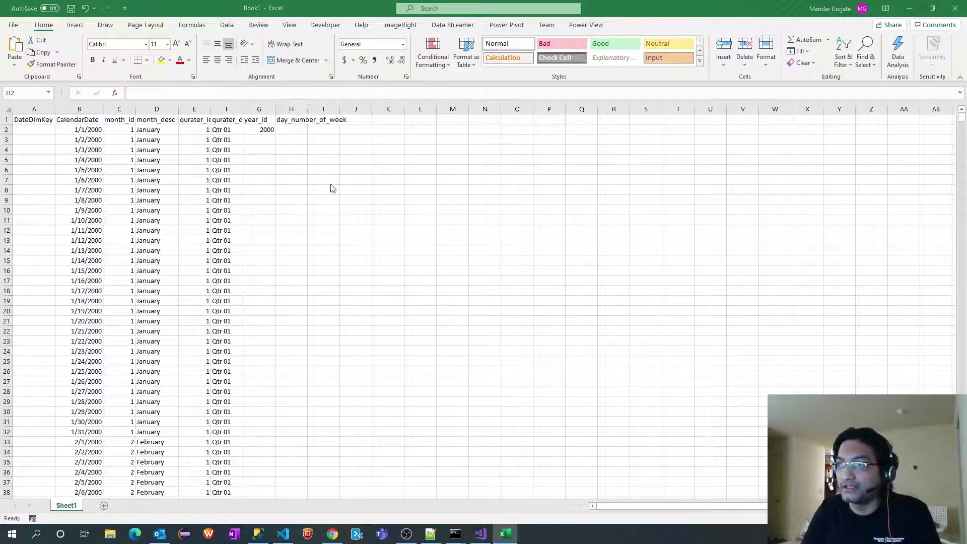
Copy the day_number_of_week SWITCH formula from the README into cell H2, and fill the year_id formula down column G.
key("alt+Tab")
left_click_drag(329, 309, 689, 312)
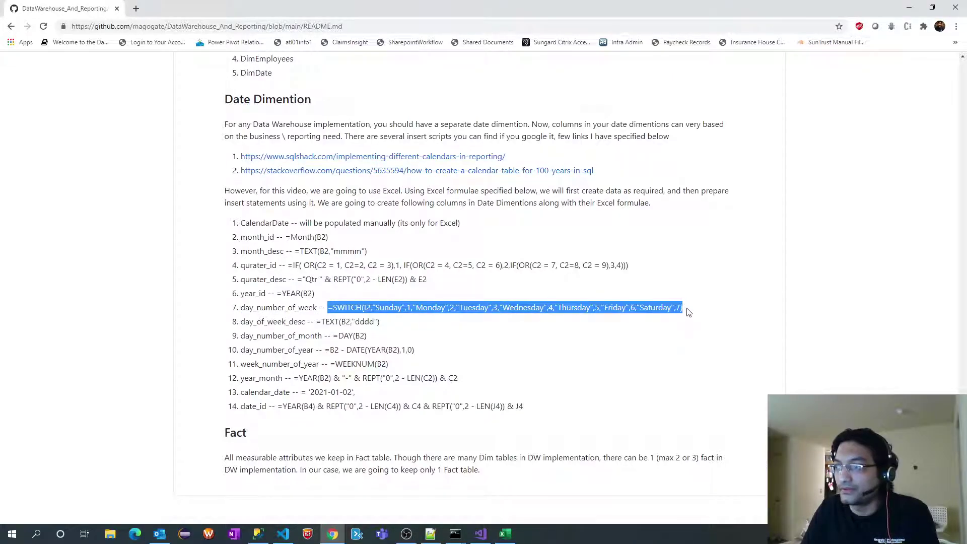
key("alt+Tab")
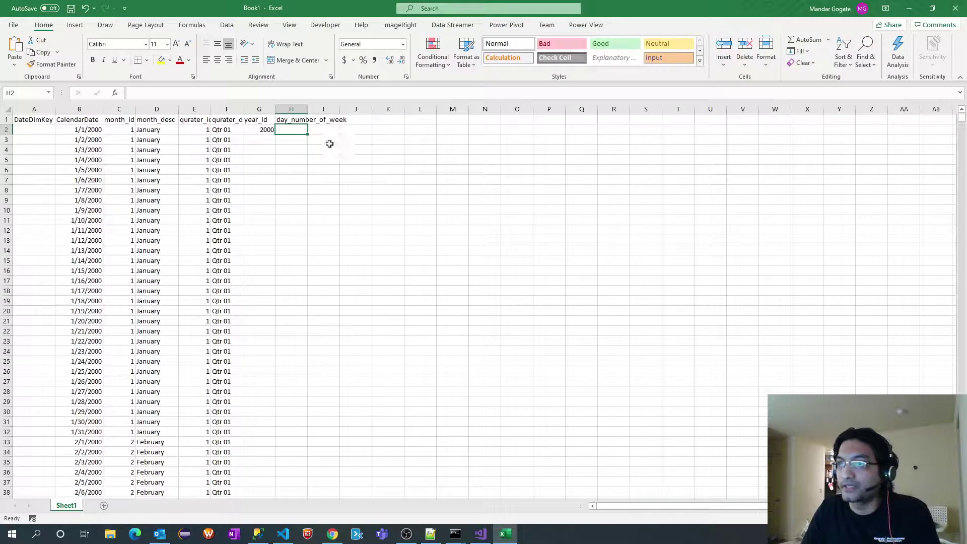
left_click(296, 94)
key("ctrl+v")
key("Return")
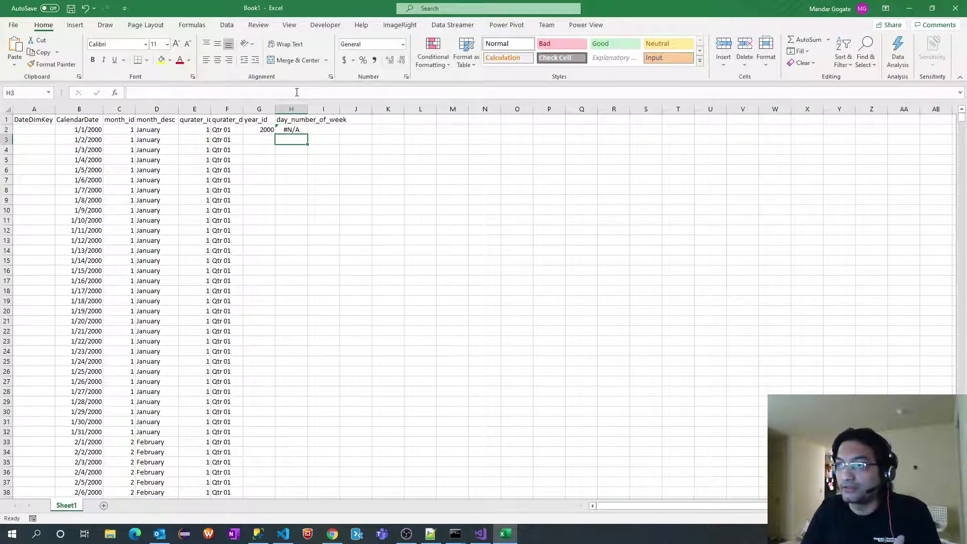
left_click(266, 130)
double_click(275, 135)
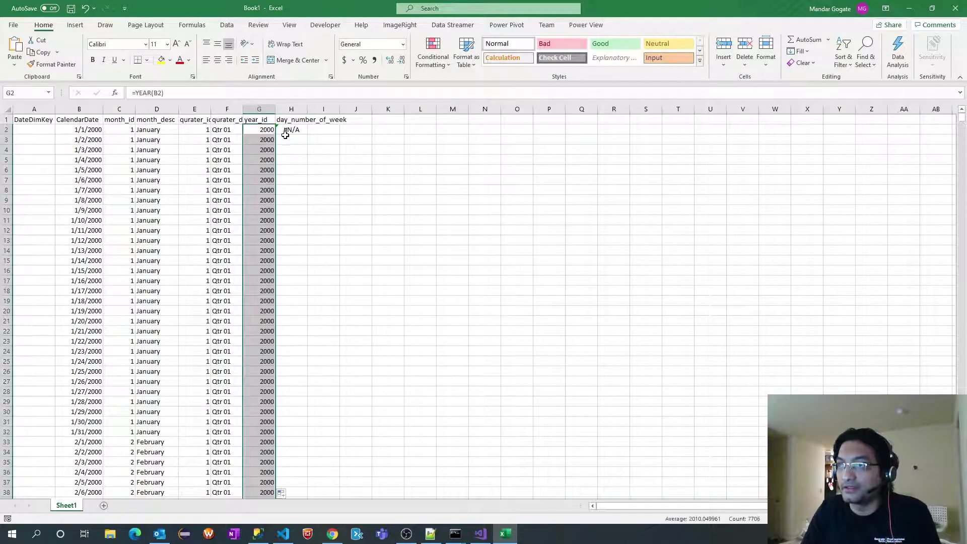
Copy the day_of_week_desc column name from the README into cell I1.
key("alt+Tab")
left_click_drag(242, 323, 306, 321)
key("ctrl+c")
key("alt+Tab")
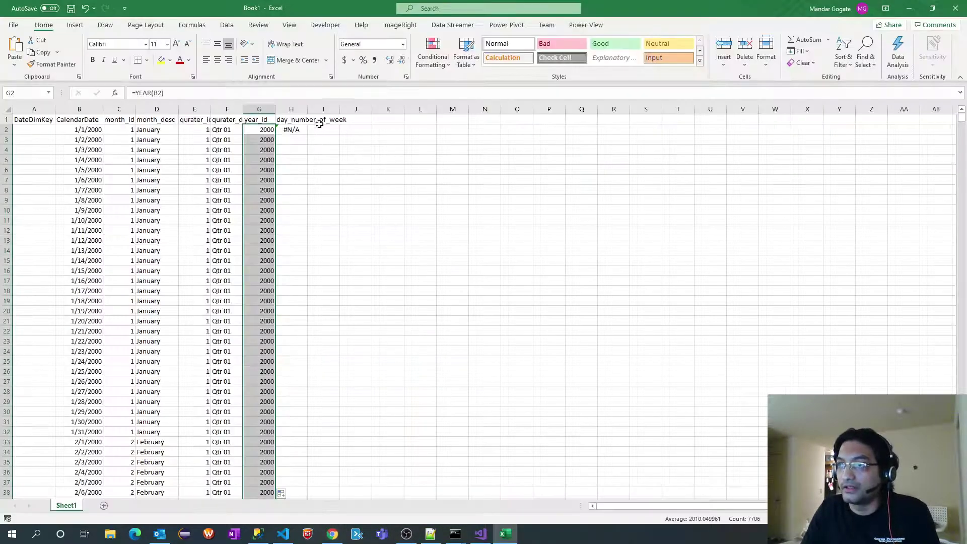
left_click(323, 119)
left_click(326, 93)
key("ctrl+v")
key("Return")
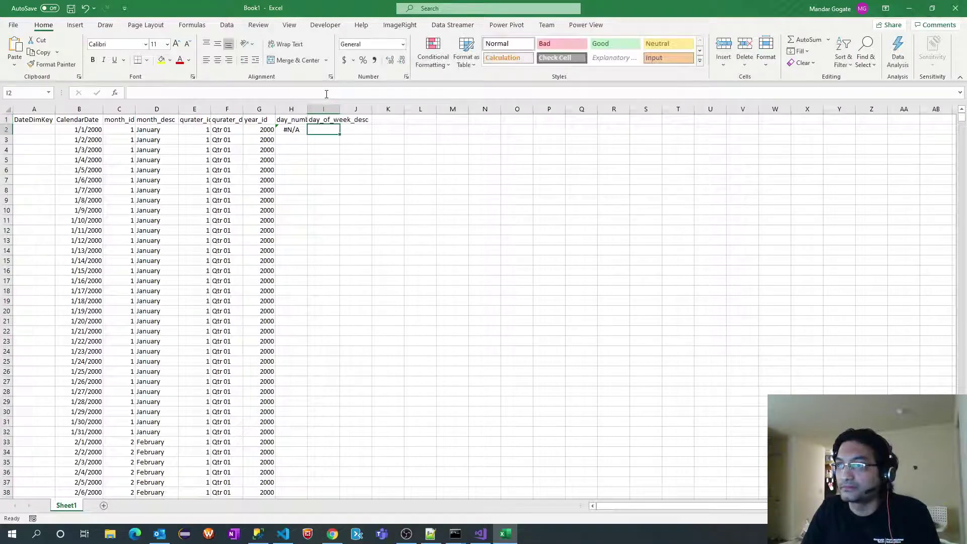
Copy the day_of_week_desc formula =TEXT(B2,"dddd") from the README into cell I2.
key("alt+Tab")
left_click_drag(317, 323, 380, 323)
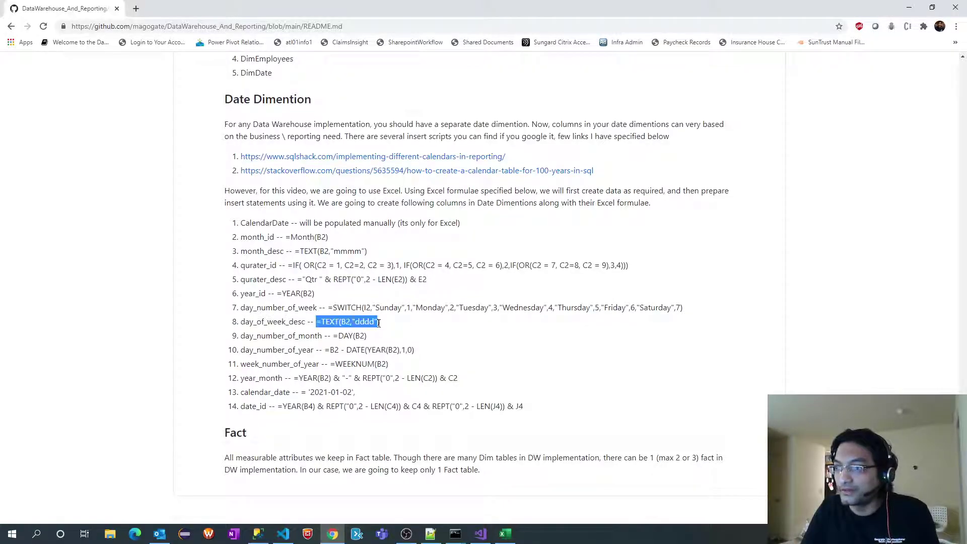
key("ctrl+c")
key("alt+Tab")
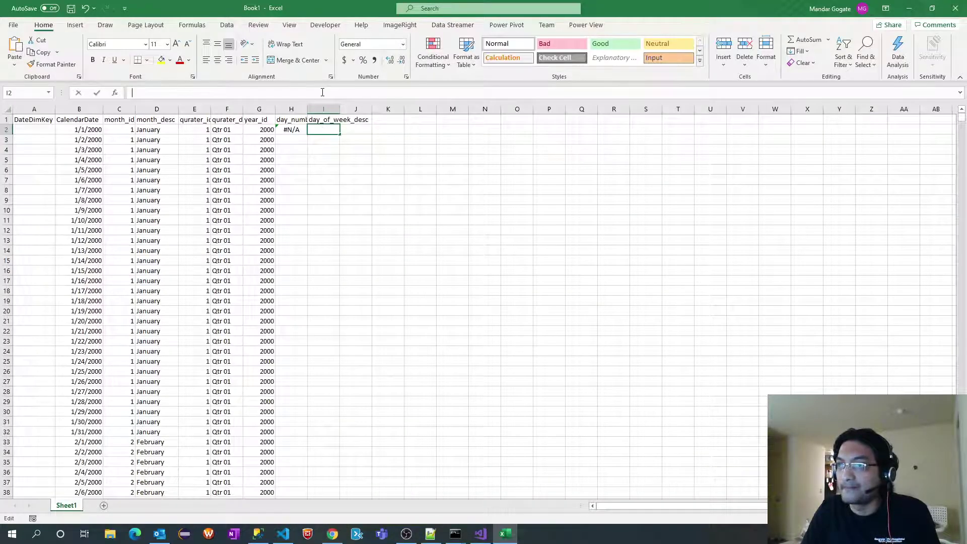
key("ctrl+v")
key("Return")
Fill the day_of_week_desc formula in I2 and the day_number_of_week formula in H2 down their columns.
left_click(302, 130)
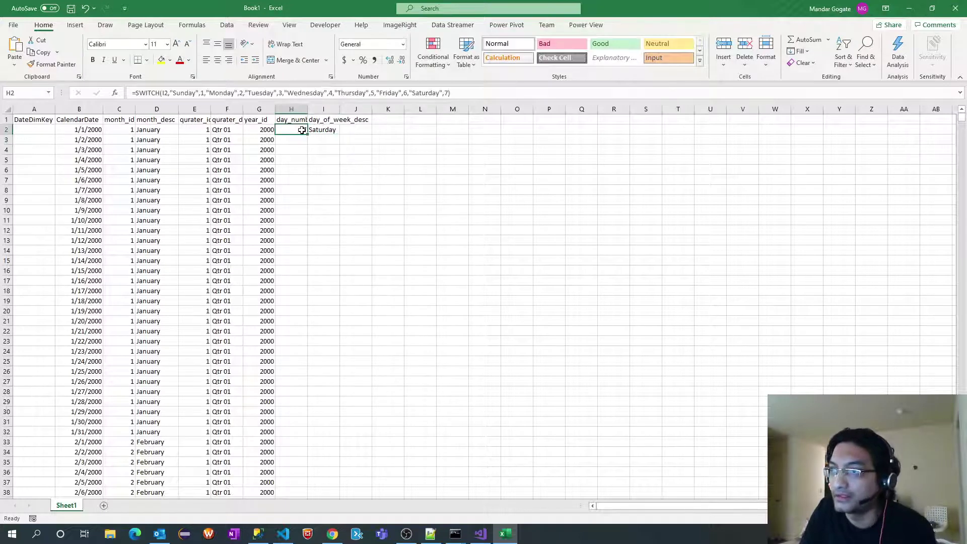
left_click(325, 130)
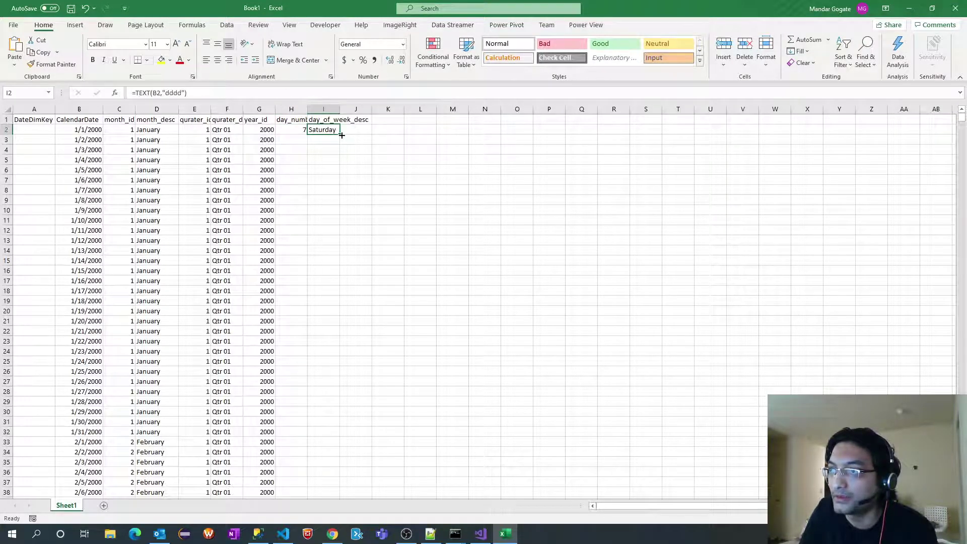
double_click(339, 135)
left_click(302, 130)
double_click(307, 134)
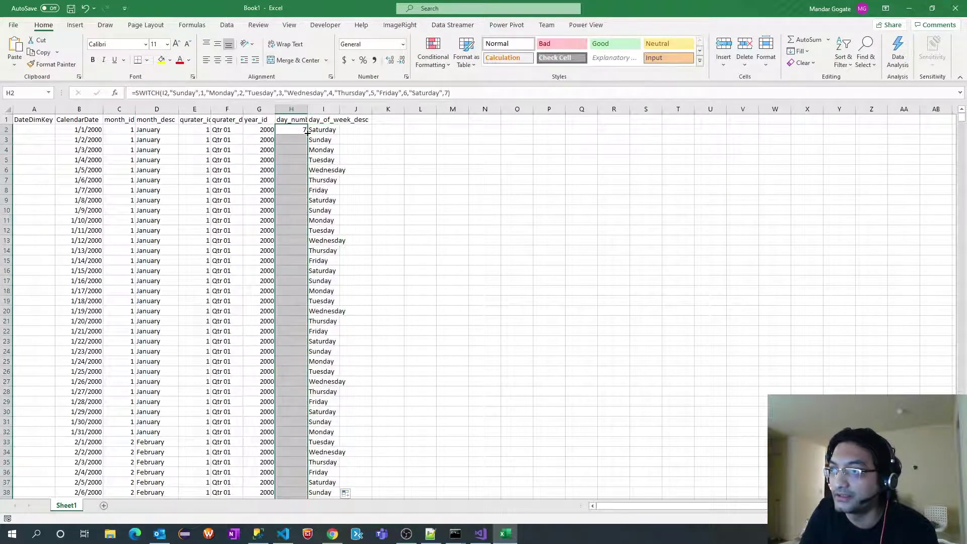
Copy the day_number_of_month column name from the README into cell J1.
key("alt+Tab")
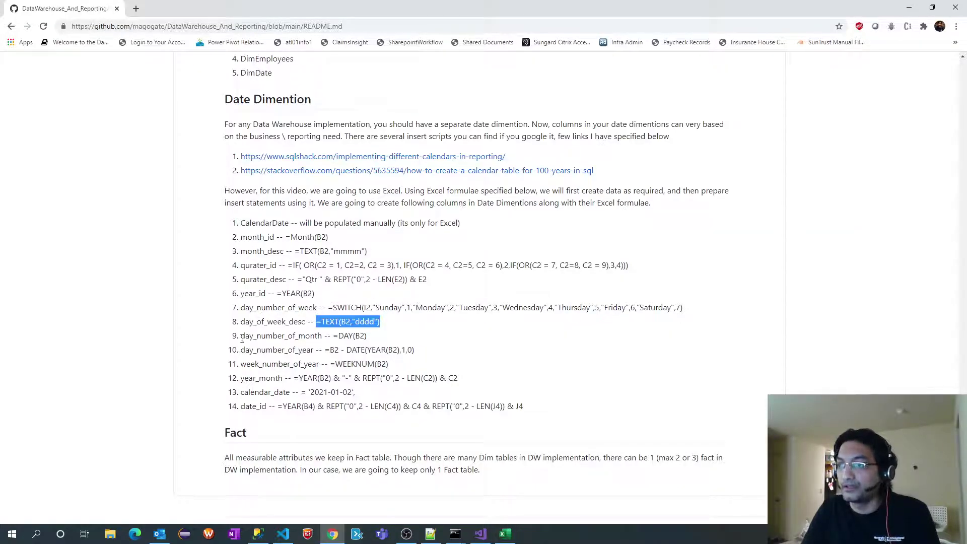
left_click_drag(242, 336, 323, 336)
key("alt+Tab")
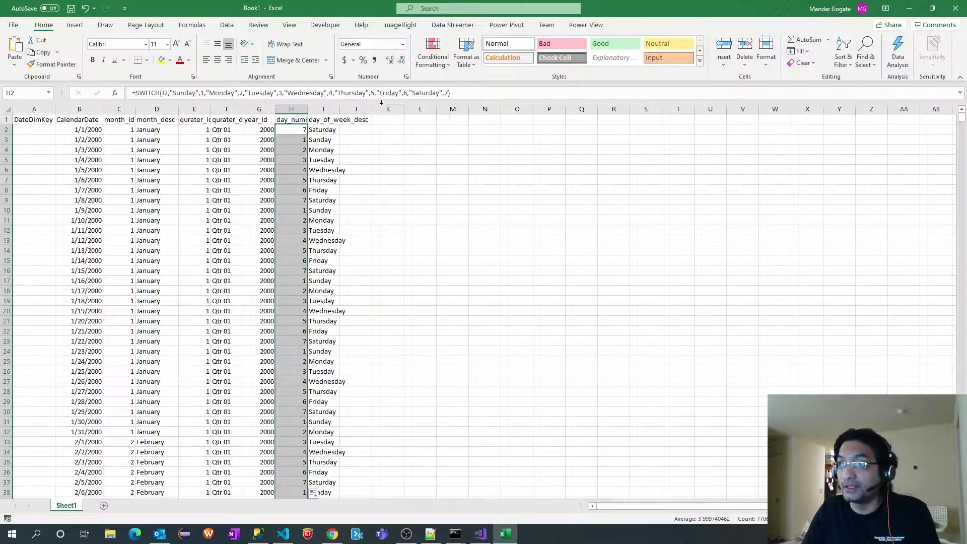
left_click(361, 119)
left_click(366, 96)
key("ctrl+v")
key("Return")
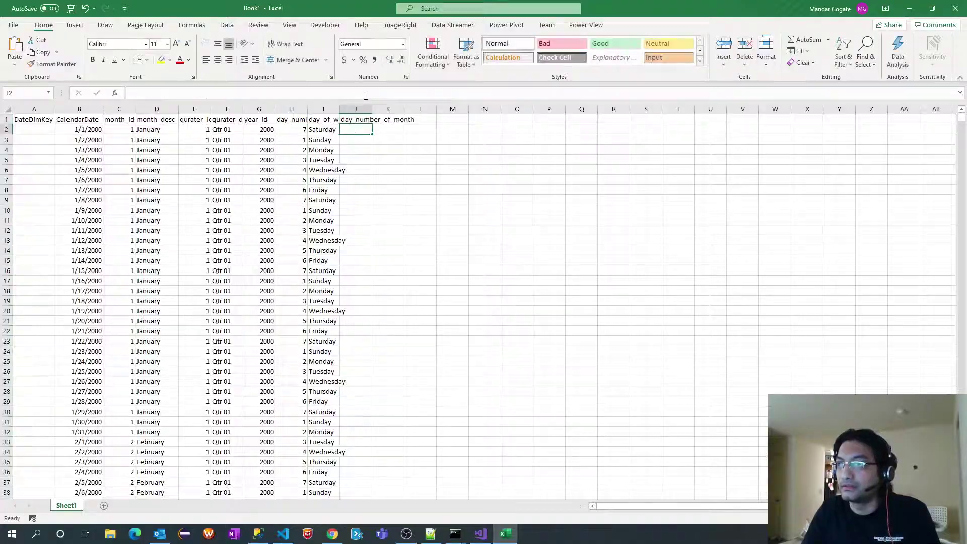
Copy the day_number_of_month formula =DAY(B2) from the README into cell J2 and fill it down column J.
key("alt+Tab")
left_click_drag(334, 337, 367, 337)
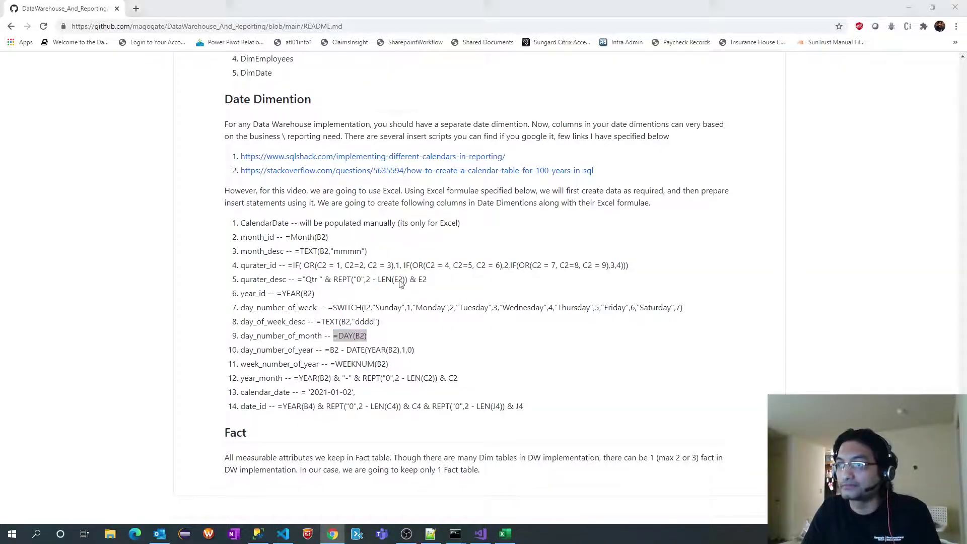
key("alt+Tab")
left_click(354, 94)
key("ctrl+v")
key("Return")
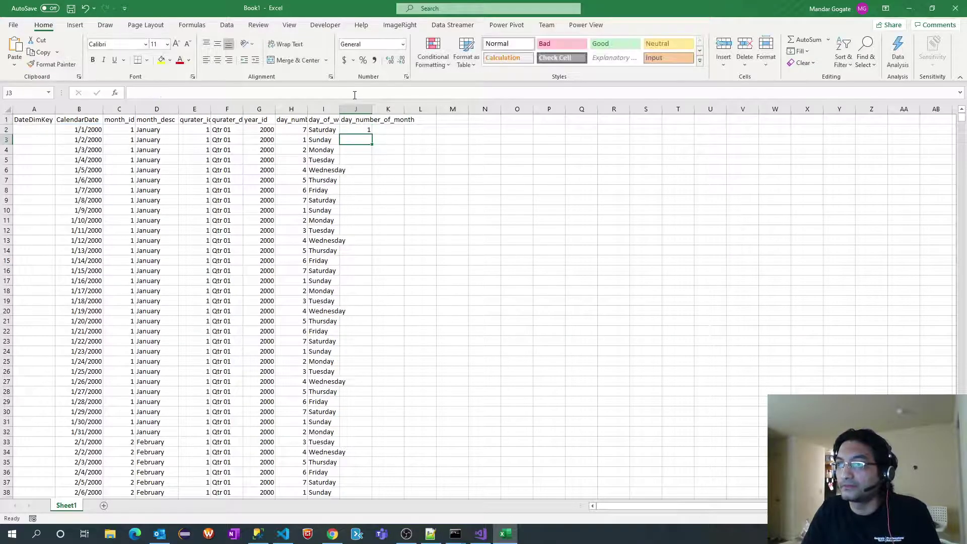
left_click(362, 130)
double_click(372, 135)
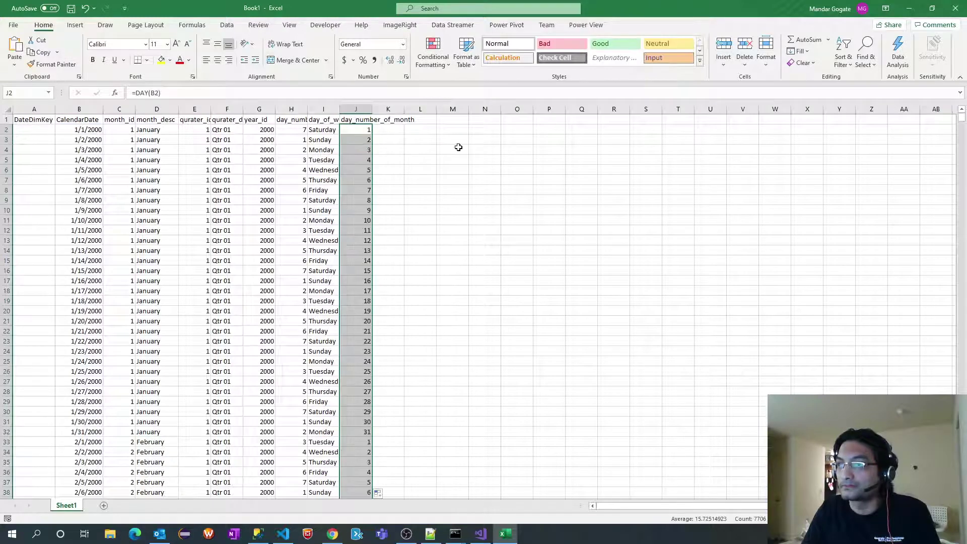
Copy the day_number_of_year column name from the README into cell K1.
key("alt+Tab")
double_click(249, 351)
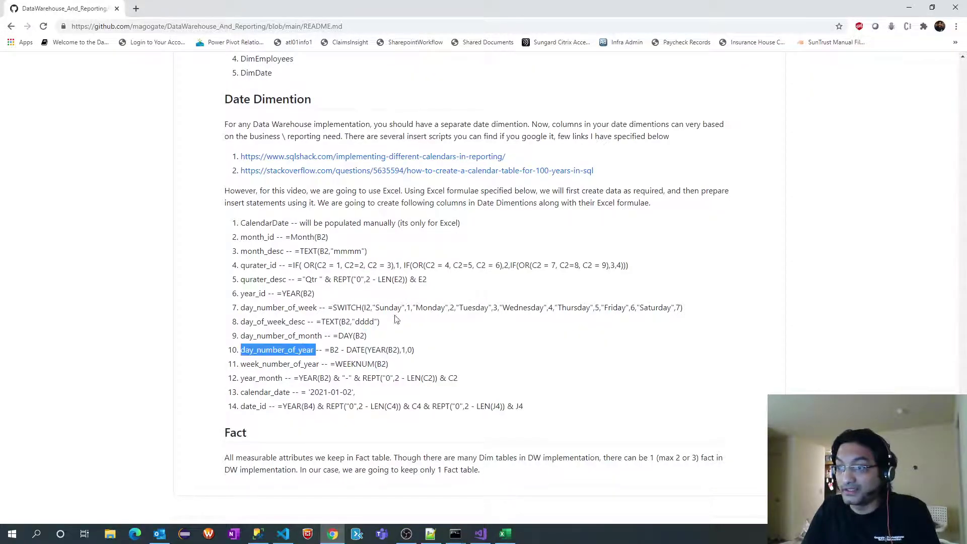
key("alt+Tab")
left_click(391, 119)
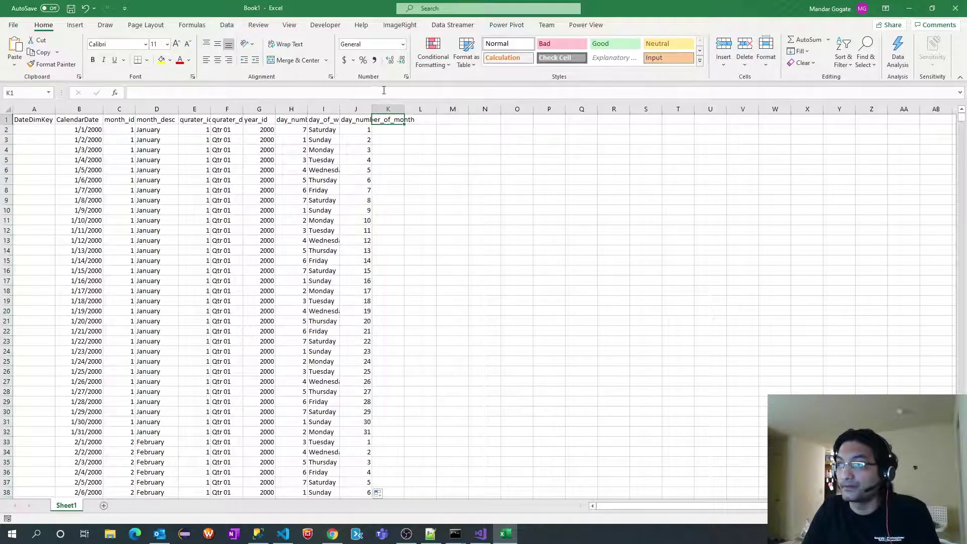
key("ctrl+v")
Copy the day_number_of_year formula =B2 - DATE(YEAR(B2),1,0) from the README into cell K2 and fill it down column K.
key("alt+Tab")
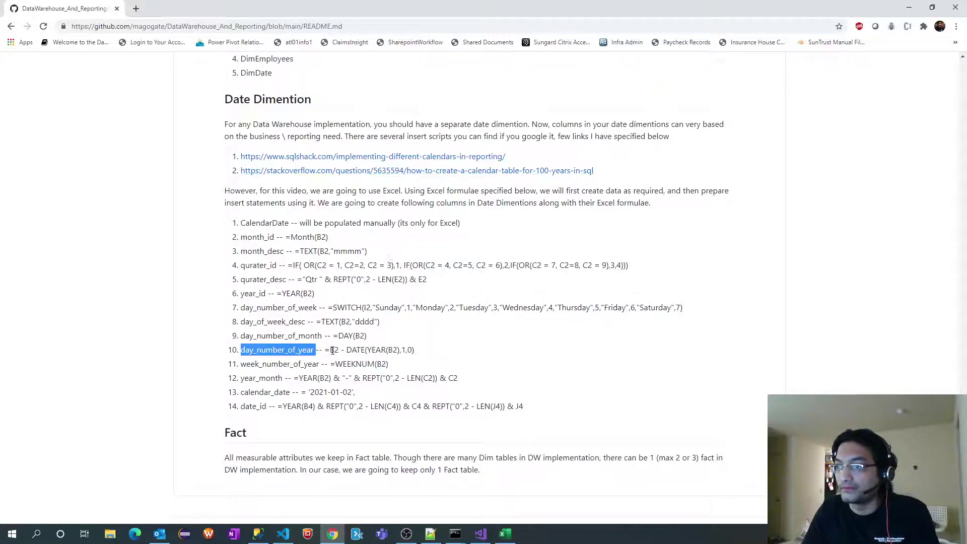
left_click_drag(326, 351, 422, 350)
key("ctrl+c")
key("alt+Tab")
left_click(391, 129)
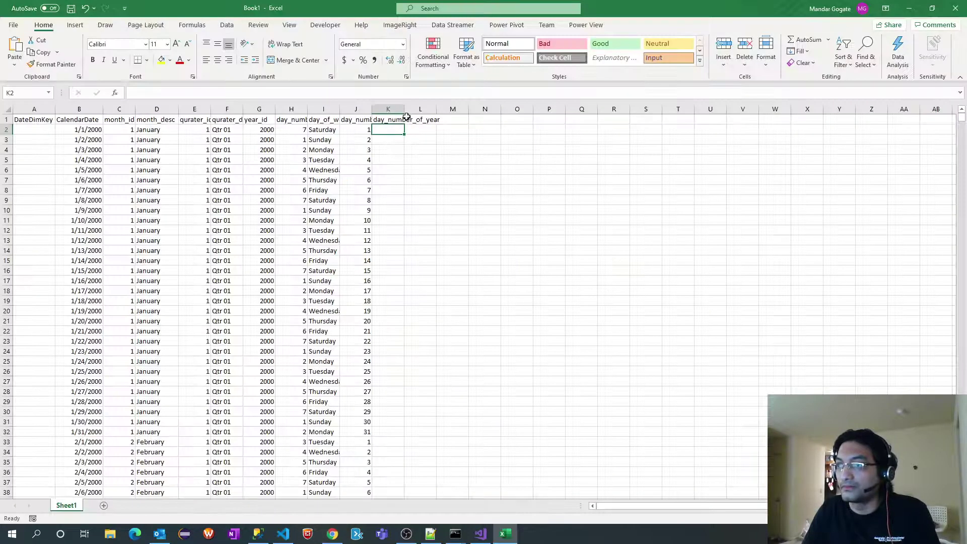
left_click(388, 93)
key("ctrl+v")
key("Return")
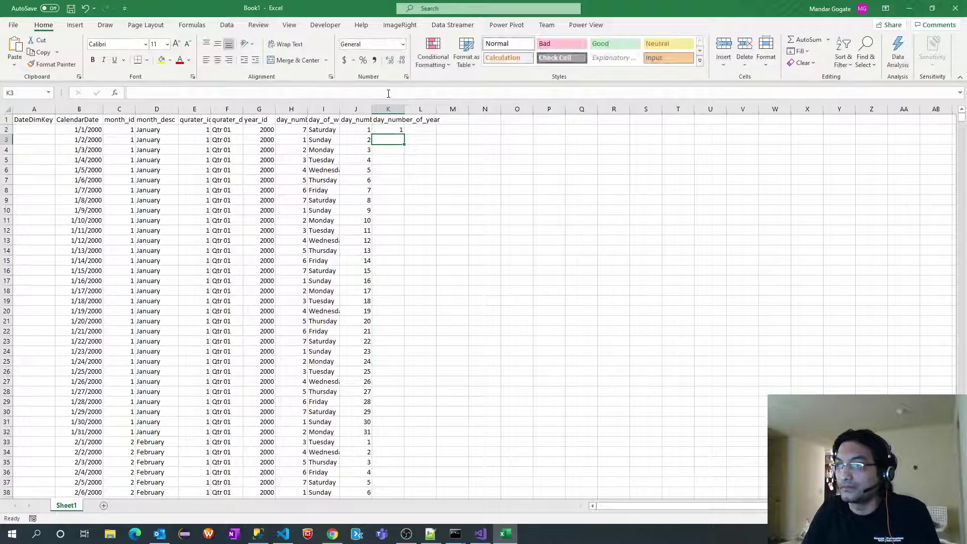
left_click(393, 129)
double_click(405, 134)
Copy the week_number_of_year column name from the README into cell L1.
key("alt+Tab")
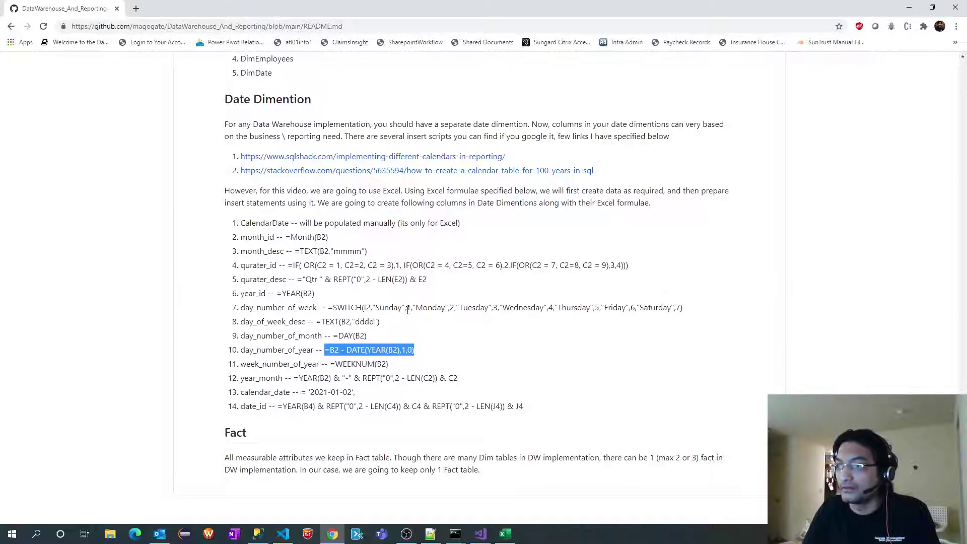
double_click(255, 364)
key("ctrl+c")
key("alt+Tab")
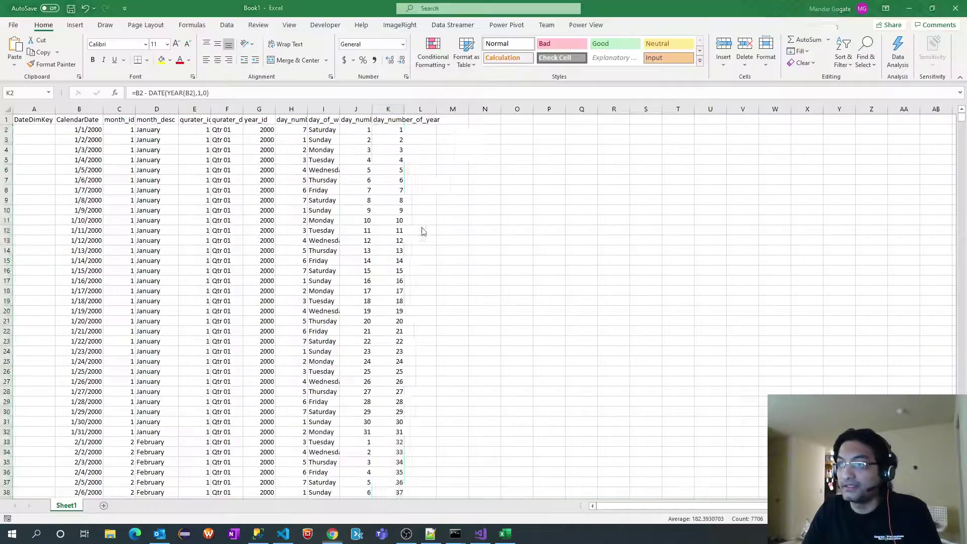
left_click(420, 119)
key("ctrl+v")
key("Return")
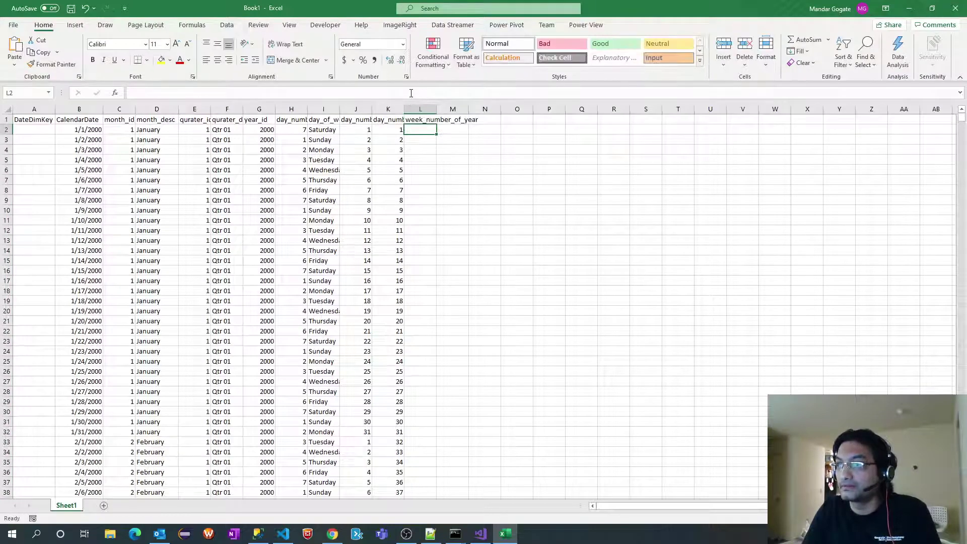
Copy the week_number_of_year formula =WEEKNUM(B2) from the README into cell L2 and fill it down column L.
key("alt+Tab")
left_click_drag(332, 365, 389, 365)
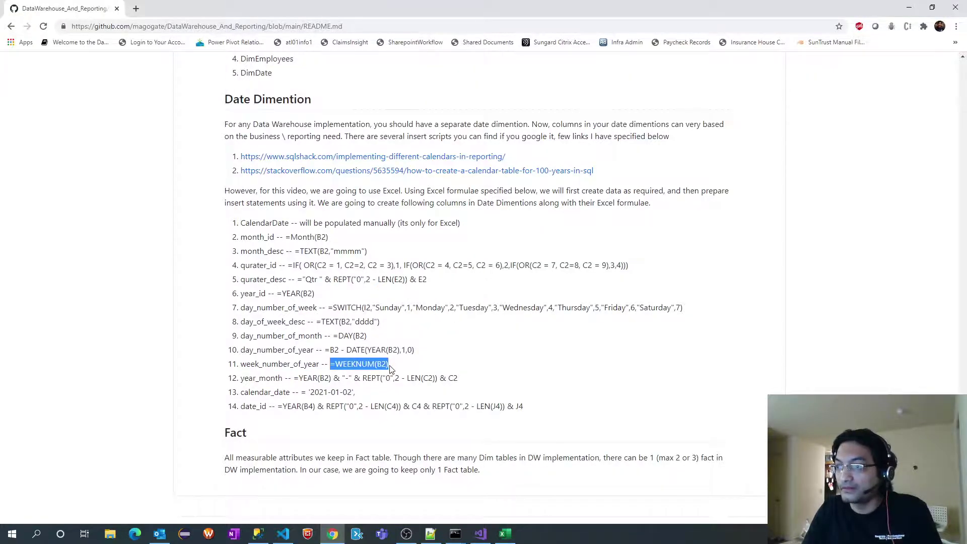
key("ctrl+c")
key("alt+Tab")
left_click(445, 92)
key("ctrl+v")
key("Return")
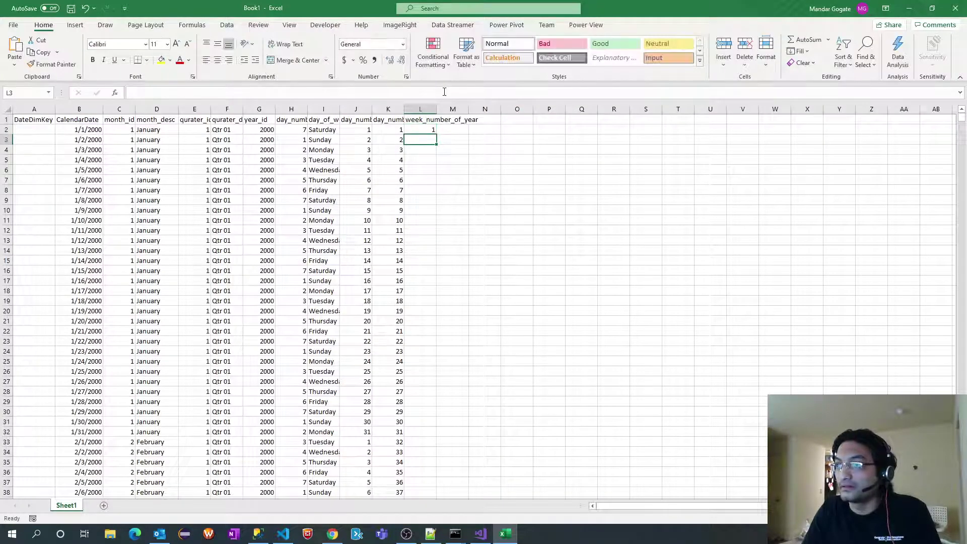
key("alt+Tab")
key("alt+Tab")
left_click(432, 130)
double_click(437, 134)
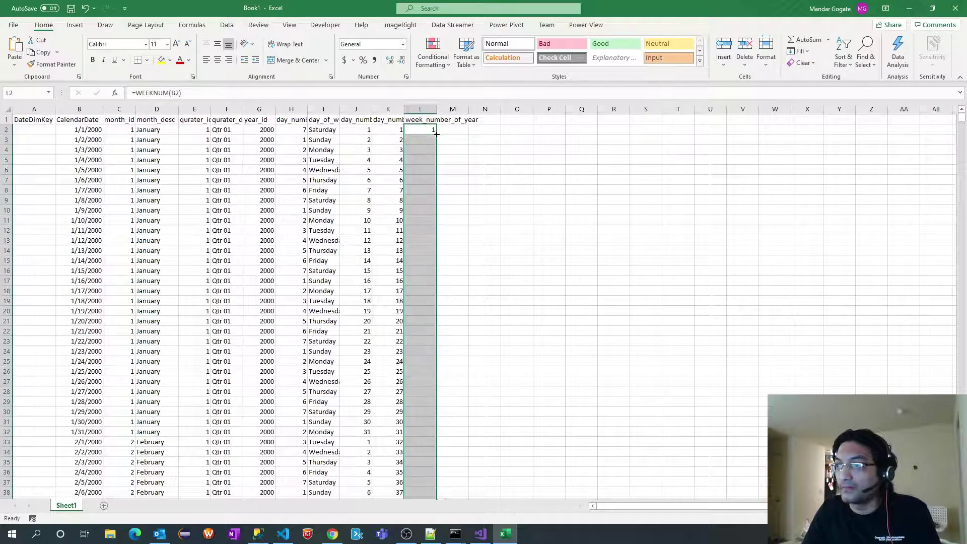
Copy the year_month column name from the README into cell M1.
key("alt+Tab")
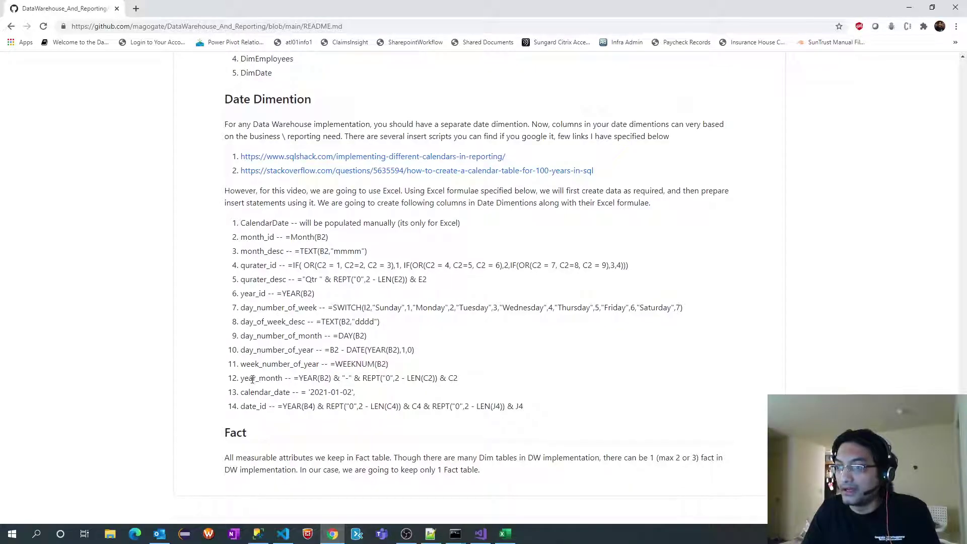
double_click(254, 378)
key("ctrl+c")
key("alt+Tab")
left_click(455, 120)
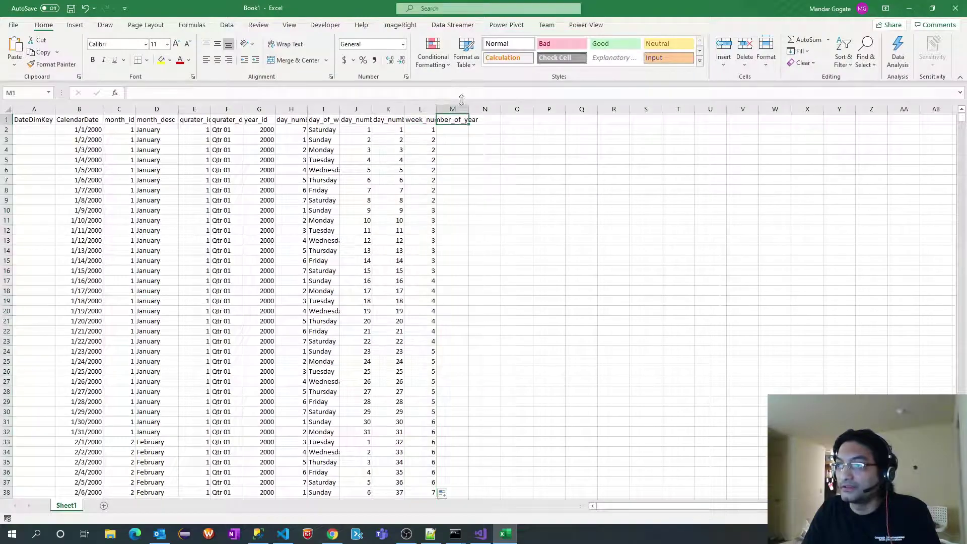
left_click(455, 91)
key("ctrl+v")
key("Return")
Copy the year_month formula =YEAR(B2) & "-" & REPT("0",2 - LEN(C2)) & C2 from the README into cell M2 and fill it down column M.
key("alt+Tab")
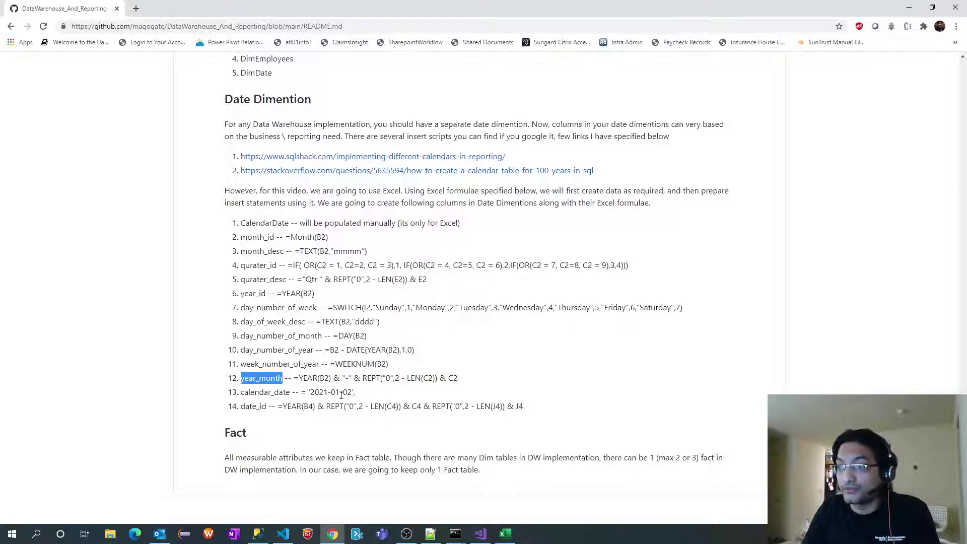
left_click_drag(294, 384, 463, 384)
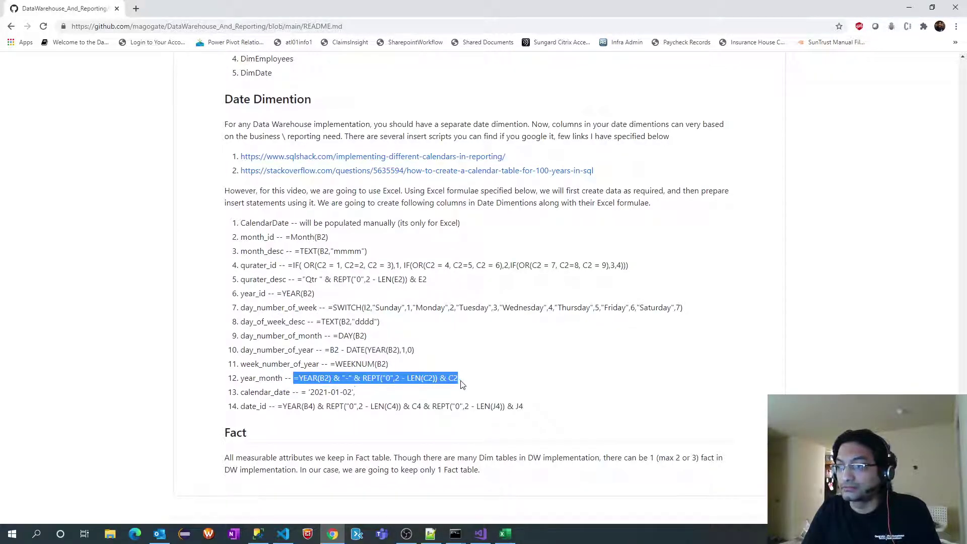
key("ctrl+c")
key("alt+Tab")
left_click(452, 92)
key("ctrl+v")
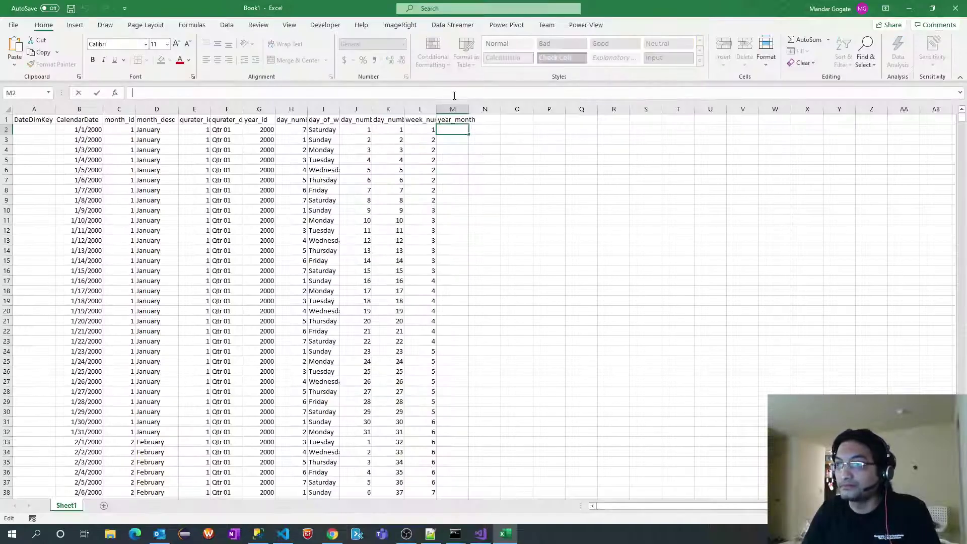
key("Return")
left_click(449, 129)
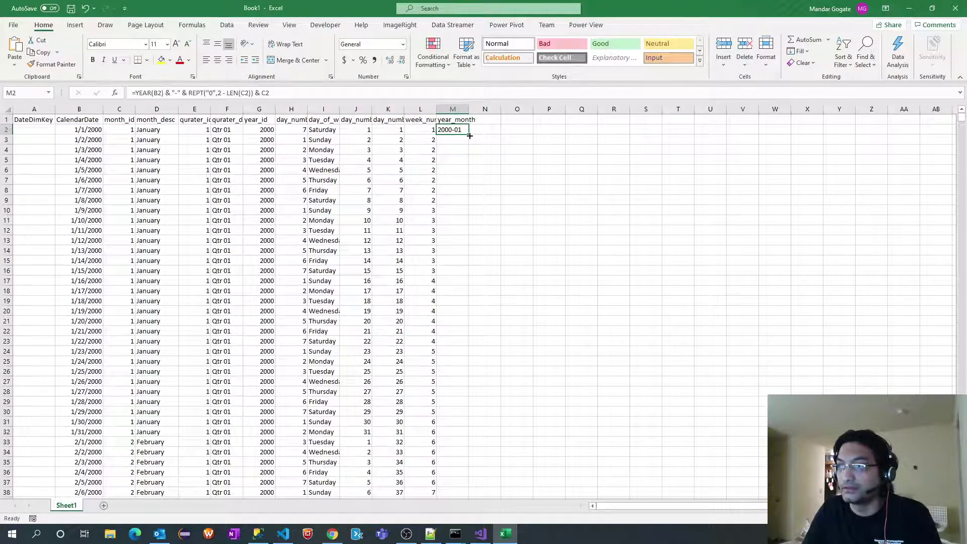
double_click(469, 136)
Copy the calendar_date column name from the README into cell N1.
left_click(492, 127)
key("alt+Tab")
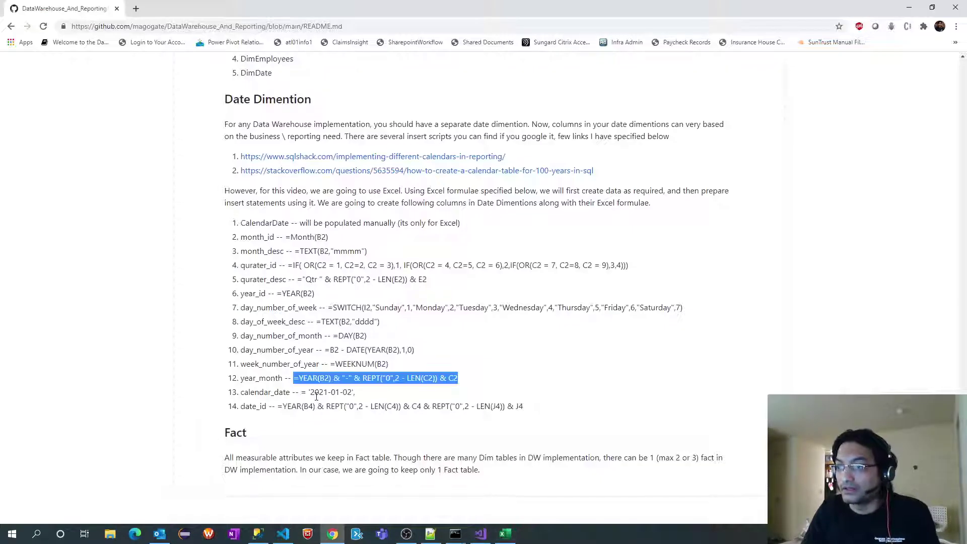
double_click(262, 392)
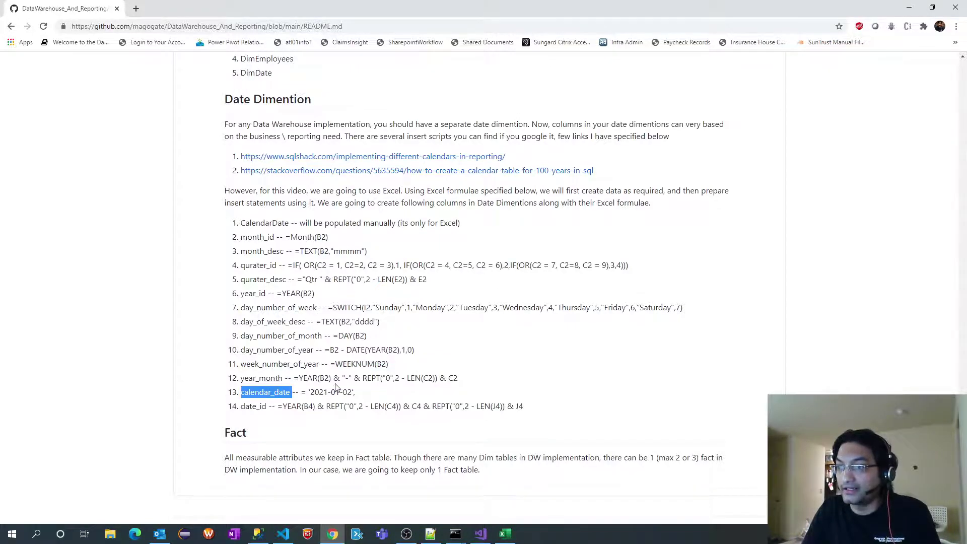
key("alt+Tab")
left_click(485, 120)
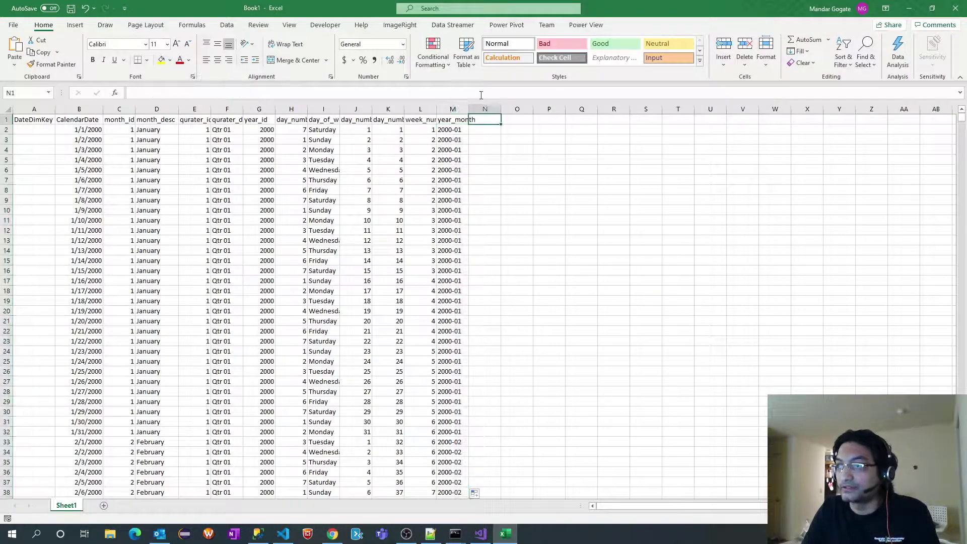
left_click(482, 95)
key("ctrl+v")
key("Return")
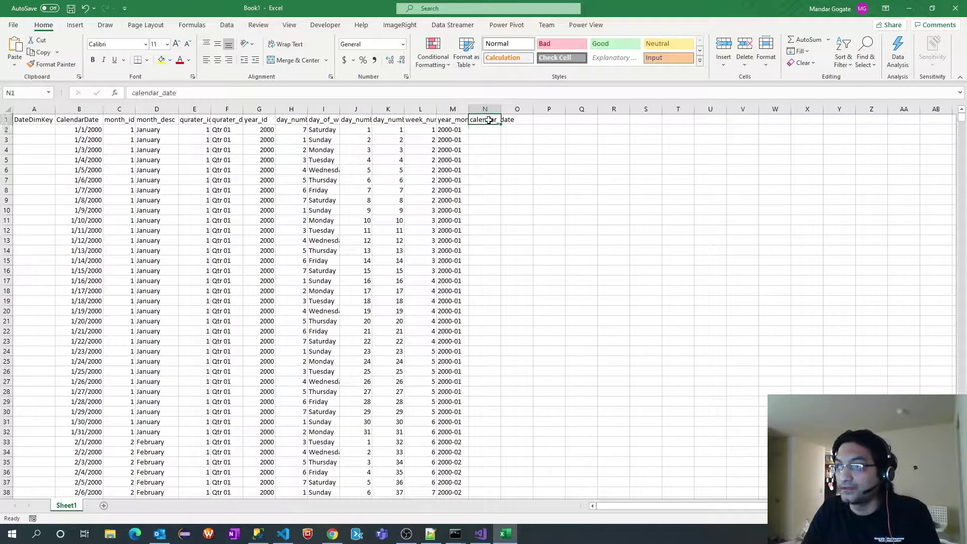
Copy the date_id formula =YEAR(B4) & REPT("0",2 - LEN(C4)) & C4 & REPT("0",2 - LEN(J4)) & J4 from the README into A2 and fill it down.
key("alt+Tab")
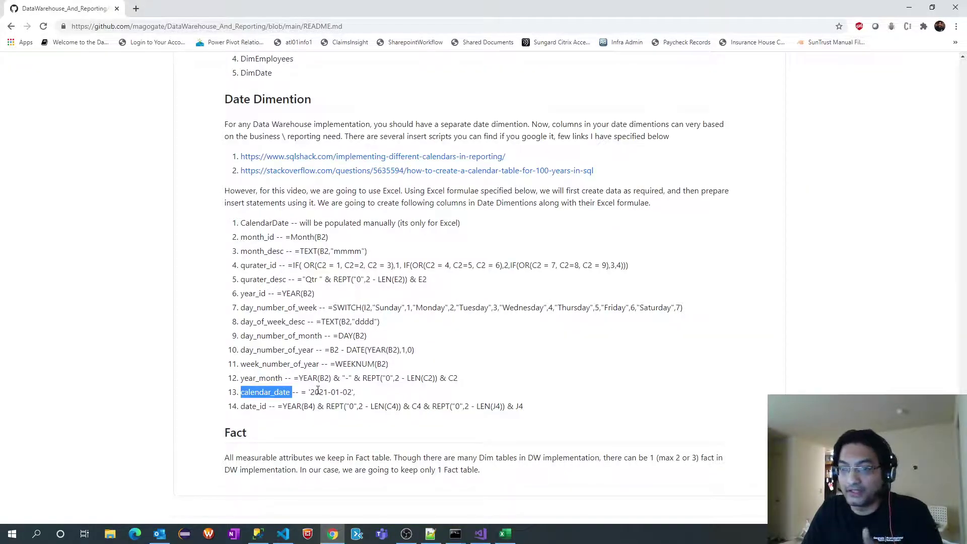
double_click(257, 407)
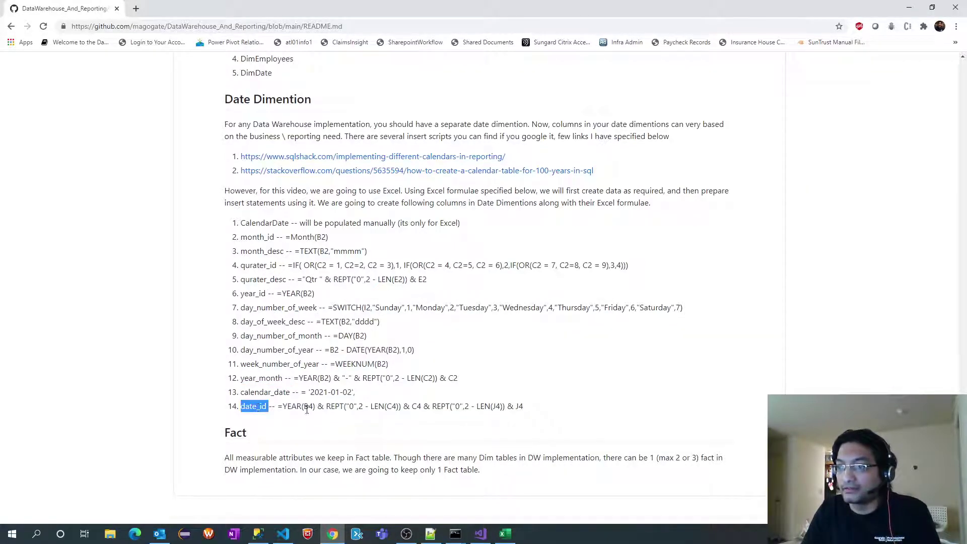
left_click_drag(279, 408, 524, 414)
key("alt+Tab")
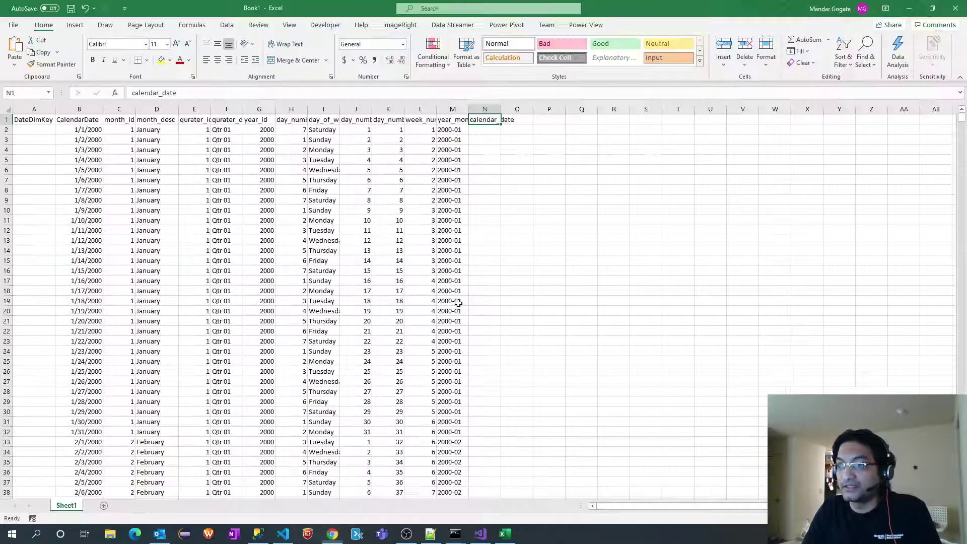
left_click(40, 130)
left_click(187, 95)
key("ctrl+v")
key("Return")
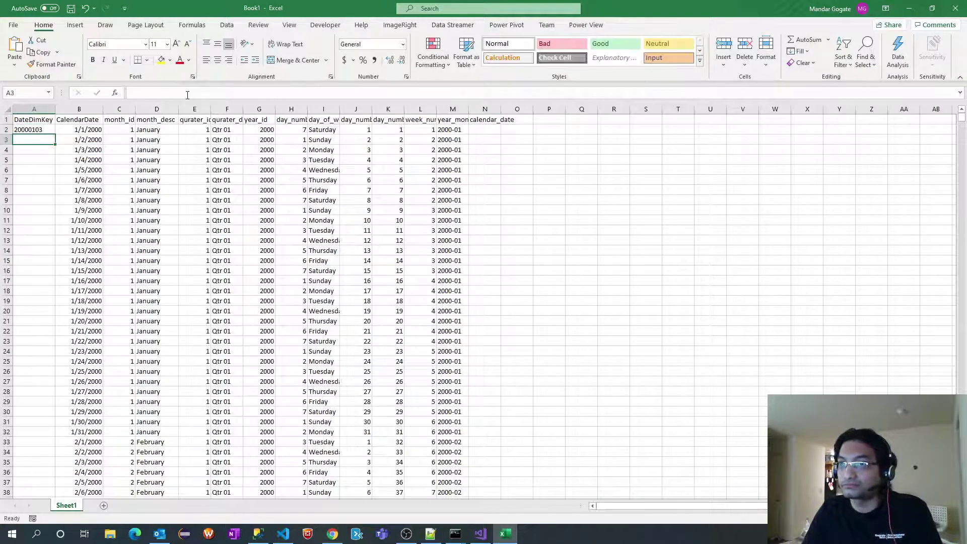
left_click(42, 130)
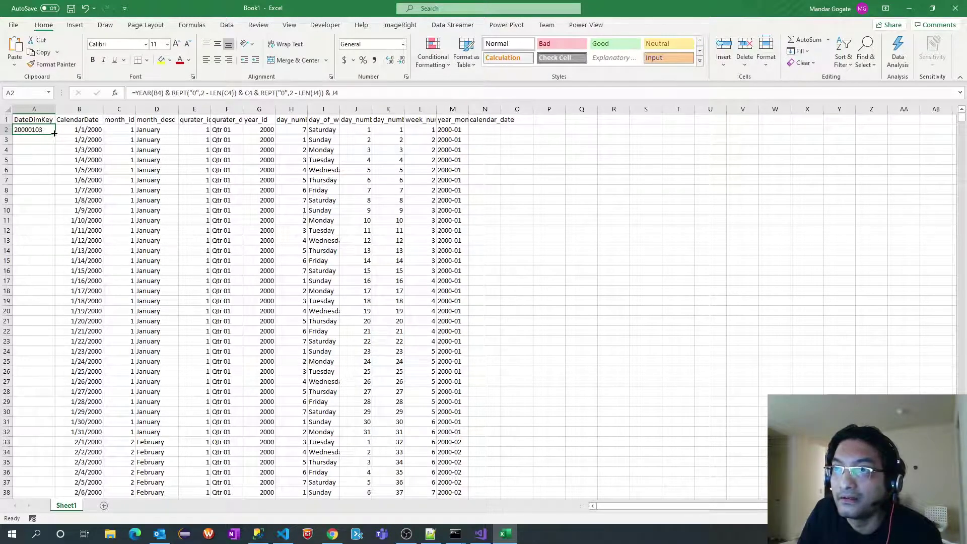
double_click(55, 134)
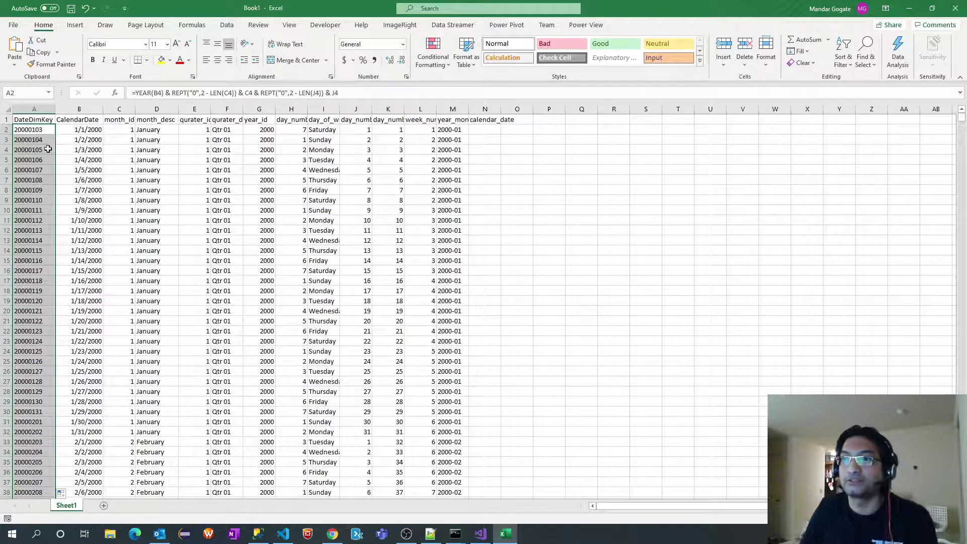
Correct the DateDimKey formula in A2 so that it references B2, C2 and J2 instead of the row 4 cells.
left_click(48, 146)
left_click(39, 134)
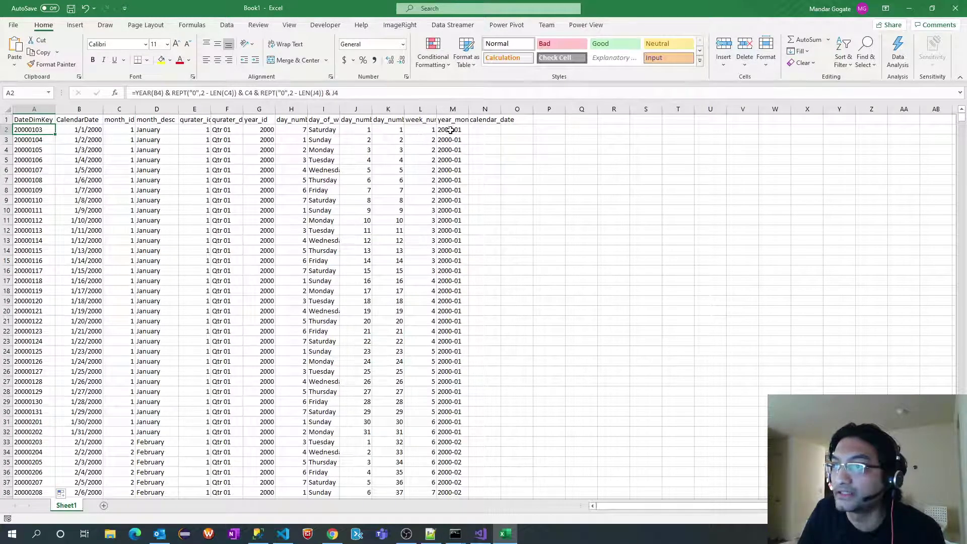
left_click(89, 128, "shift")
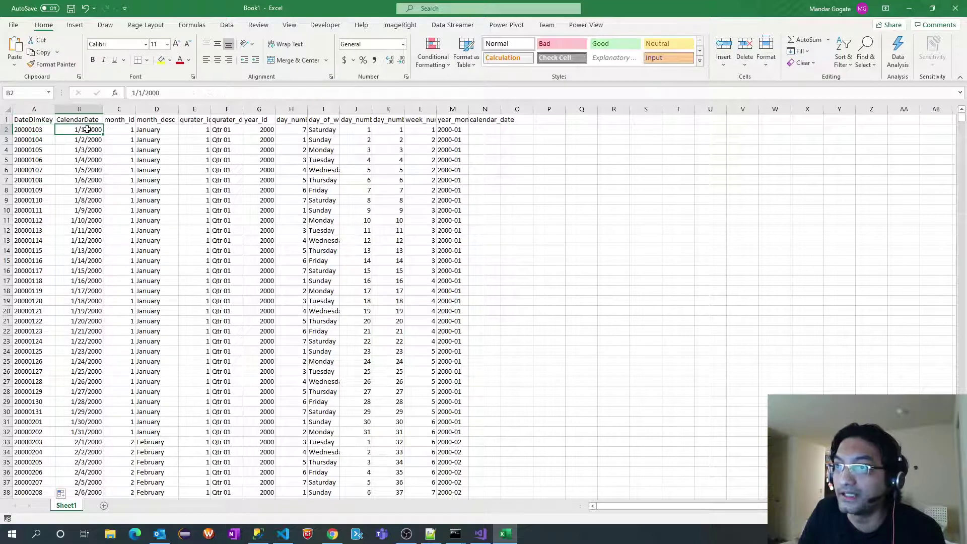
left_click(47, 130)
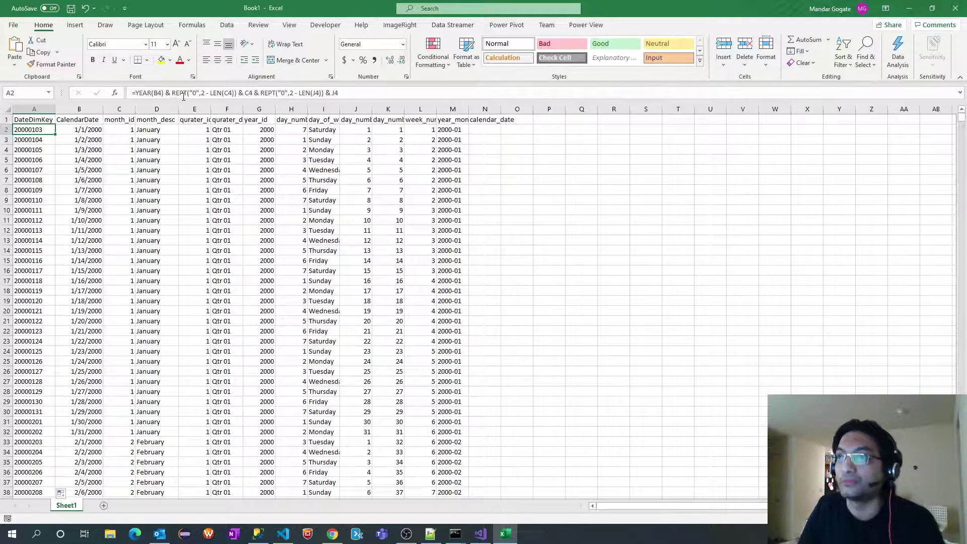
left_click(159, 94)
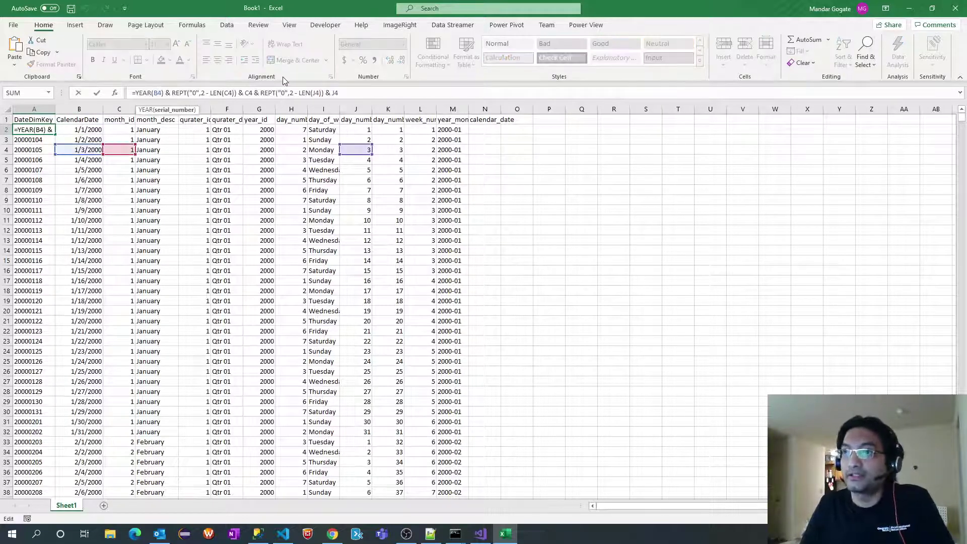
key("Right")
key("Right")
key("Right")
key("Right")
key("Right")
key("Right")
key("Right")
key("Right")
key("Right")
key("Right")
key("Right")
key("Right")
key("Right")
key("Right")
key("Right")
key("Right")
key("Right")
key("Right")
key("Right")
key("Right")
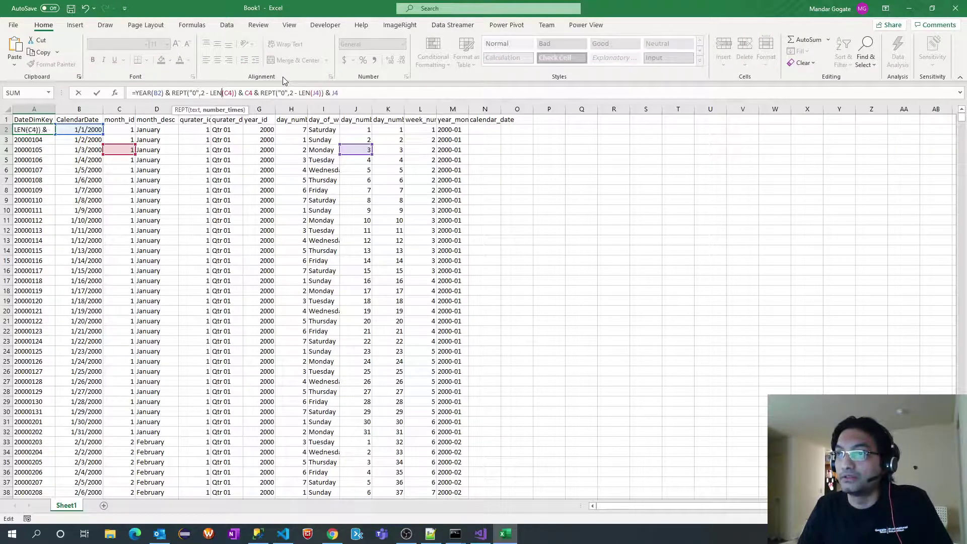
key("BackSpace")
type("2")
key("Right")
key("Right")
key("Right")
key("Right")
key("Right")
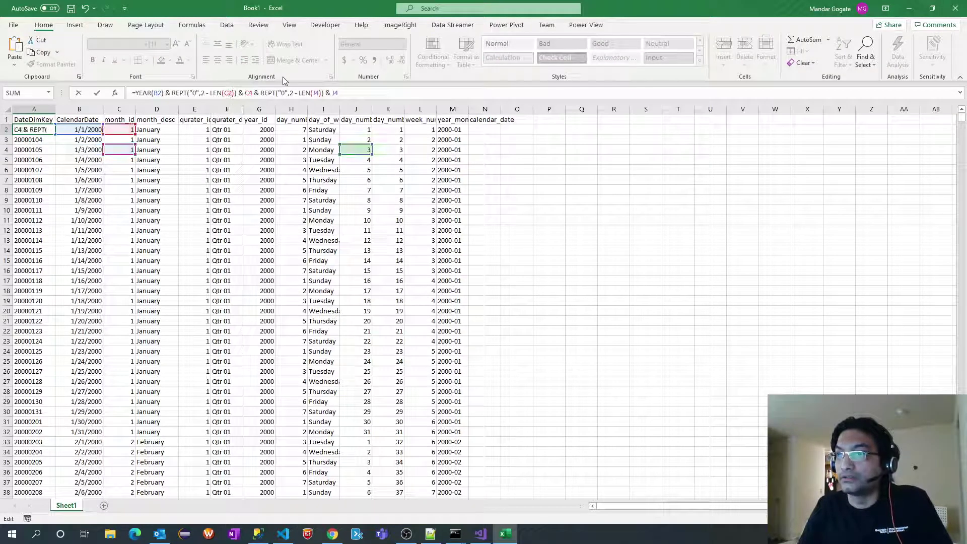
key("BackSpace")
type("2")
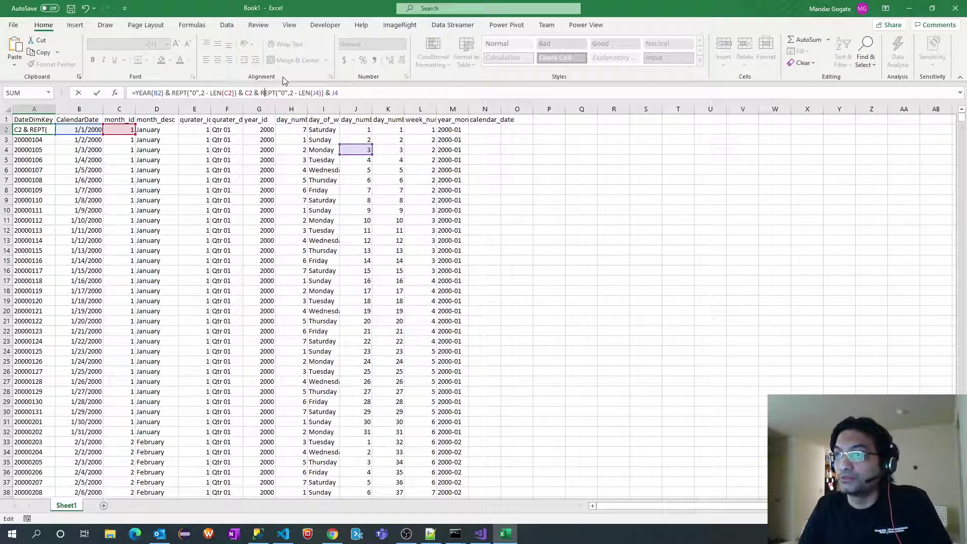
key("Right")
key("Right")
key("Right")
key("Right")
key("Right")
key("Right")
key("Right")
key("Right")
key("Right")
key("Right")
key("Right")
key("Right")
key("Right")
key("Right")
key("Right")
key("Right")
key("Right")
key("Right")
key("Right")
key("Right")
key("Right")
key("Right")
key("BackSpace")
type("2")
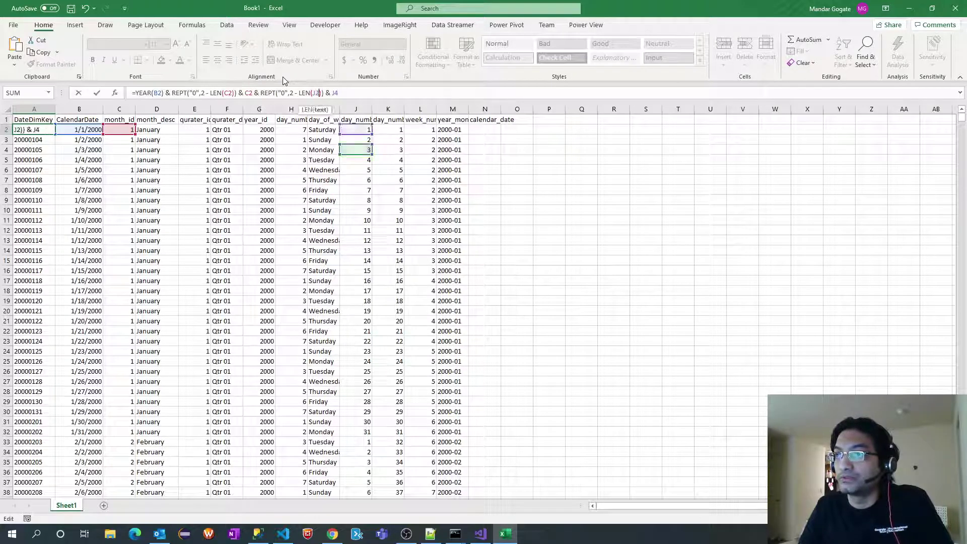
key("Right")
key("Right")
key("Right")
key("Right")
key("Right")
key("Right")
key("Right")
key("BackSpace")
type("2")
key("Return")
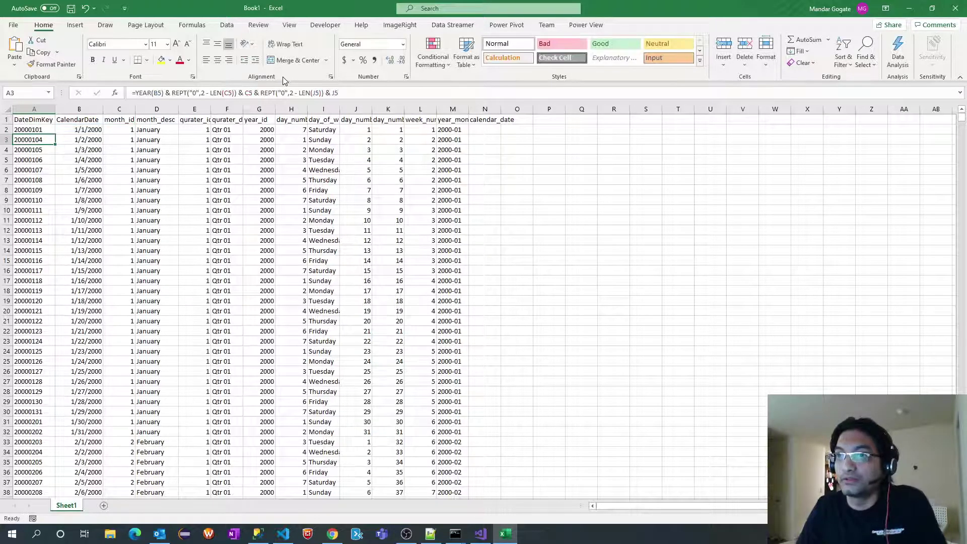
Fill the corrected DateDimKey formula from A2 down column A and check the keys in the early February rows.
left_click(42, 129)
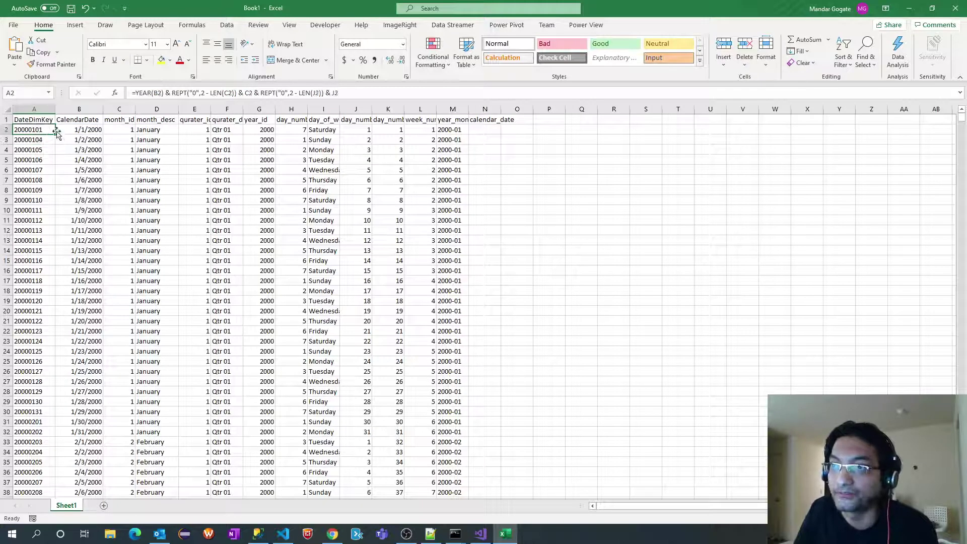
key("ctrl+Right")
left_click(46, 132)
double_click(55, 135)
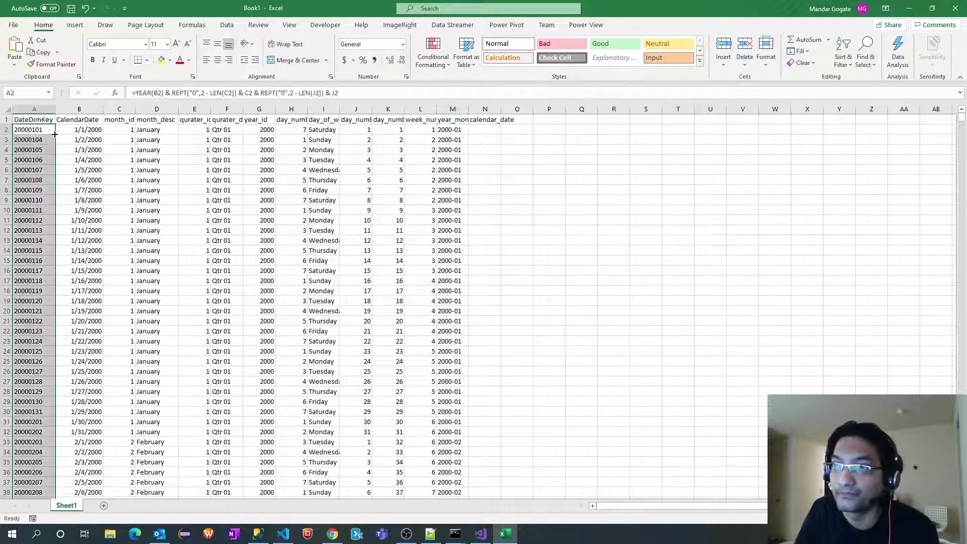
left_click(83, 130)
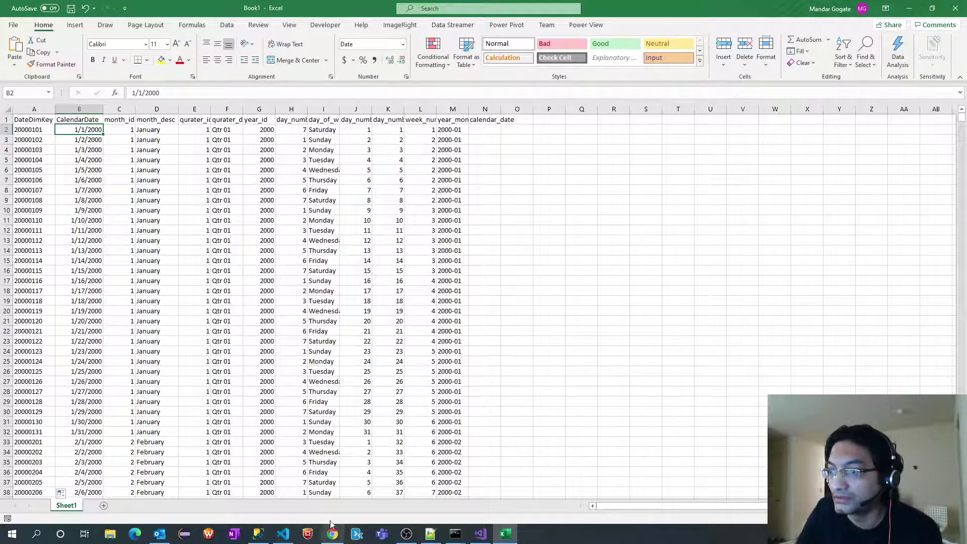
left_click(42, 453)
scroll(337, 412, "down", 3)
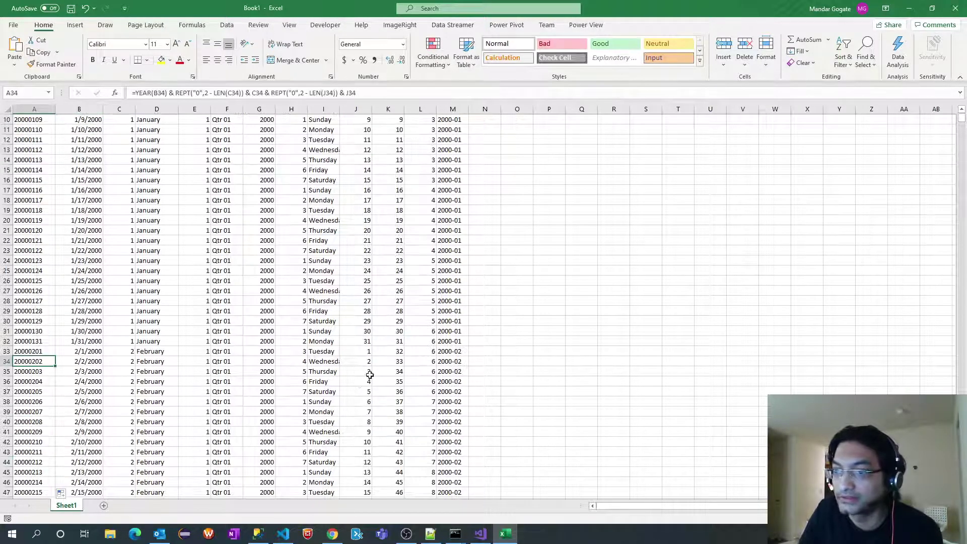
key("Right")
key("Right")
key("Right")
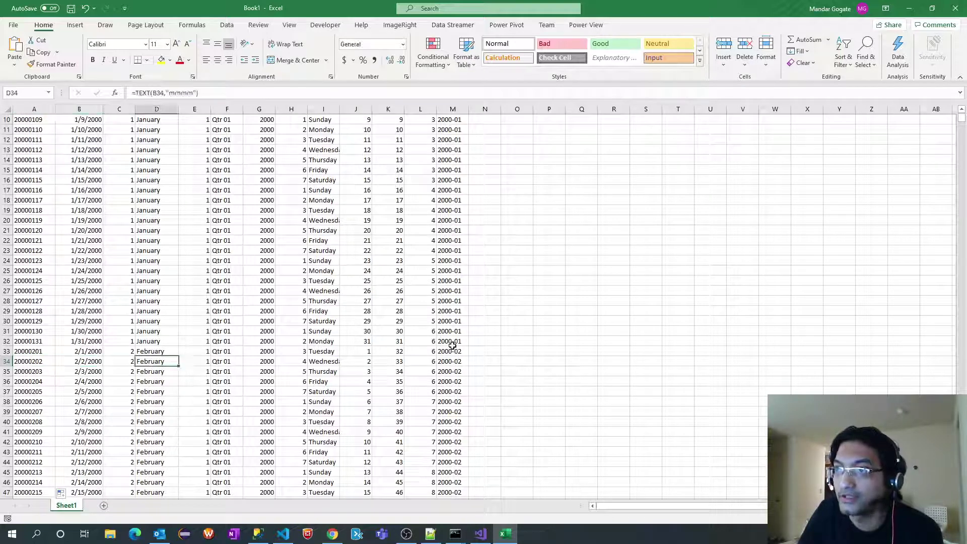
Format the whole date data range as a table with headers, using a blue Medium table style.
left_click(225, 281)
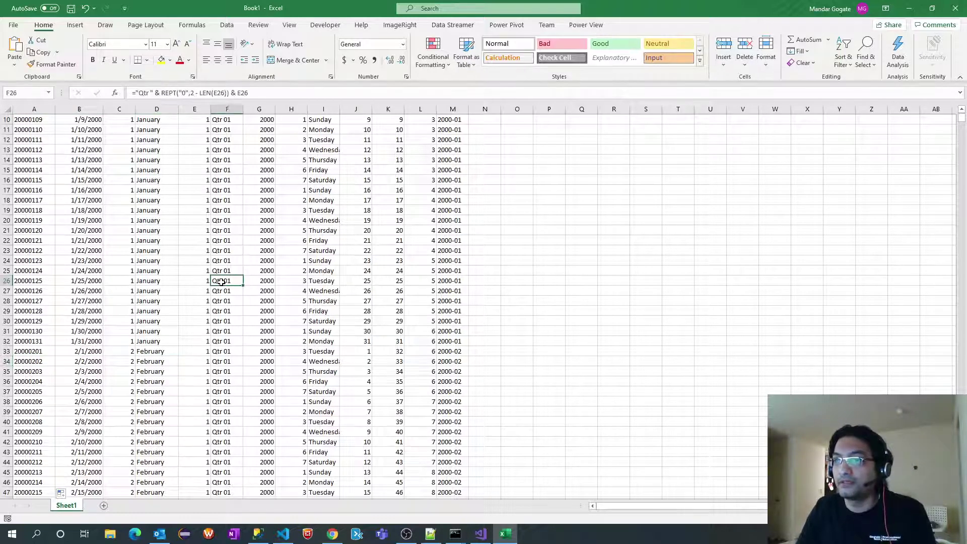
key("ctrl+a")
left_click(467, 57)
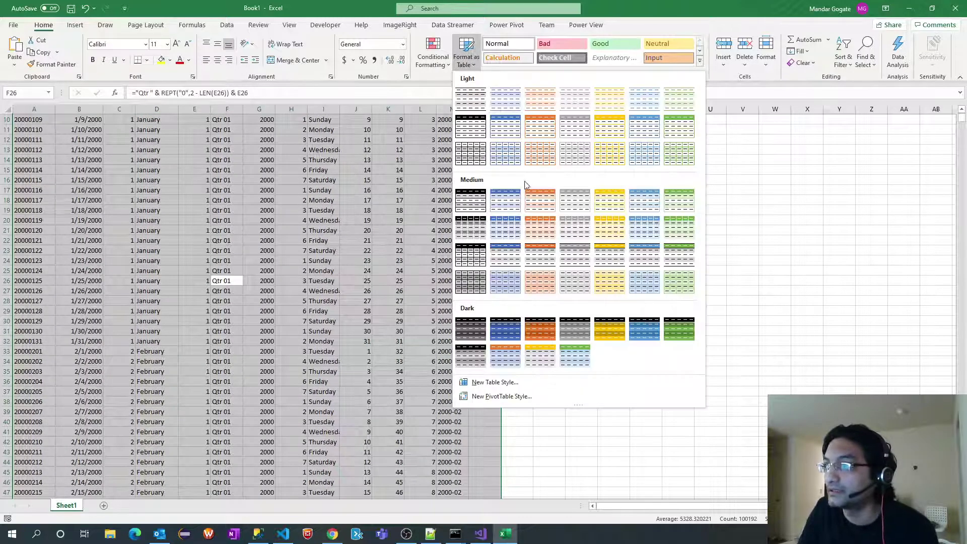
left_click(502, 228)
left_click(459, 361)
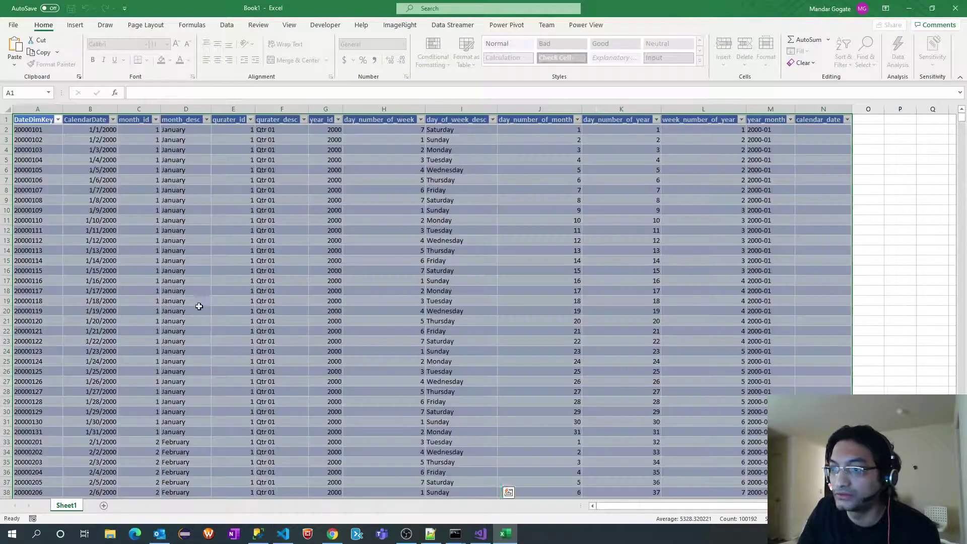
double_click(186, 291)
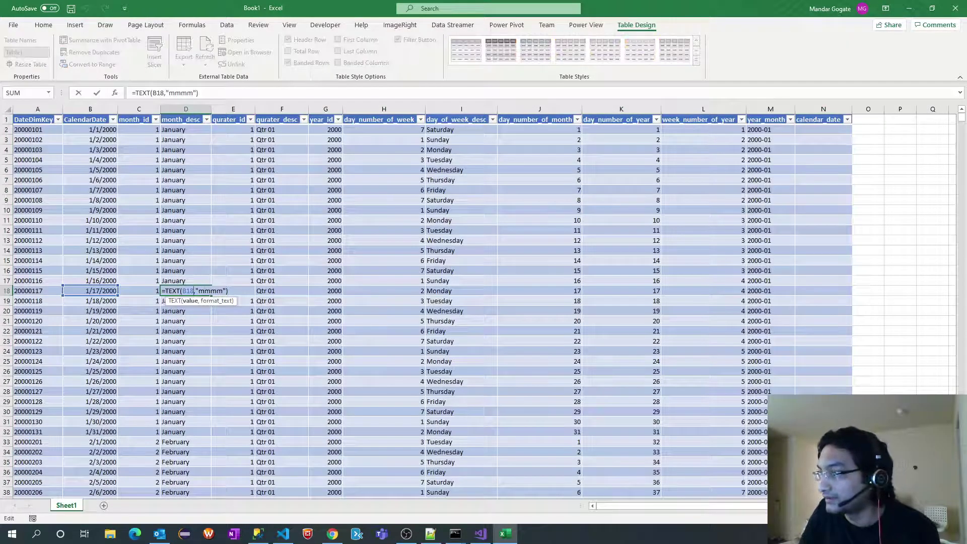
left_click(868, 472)
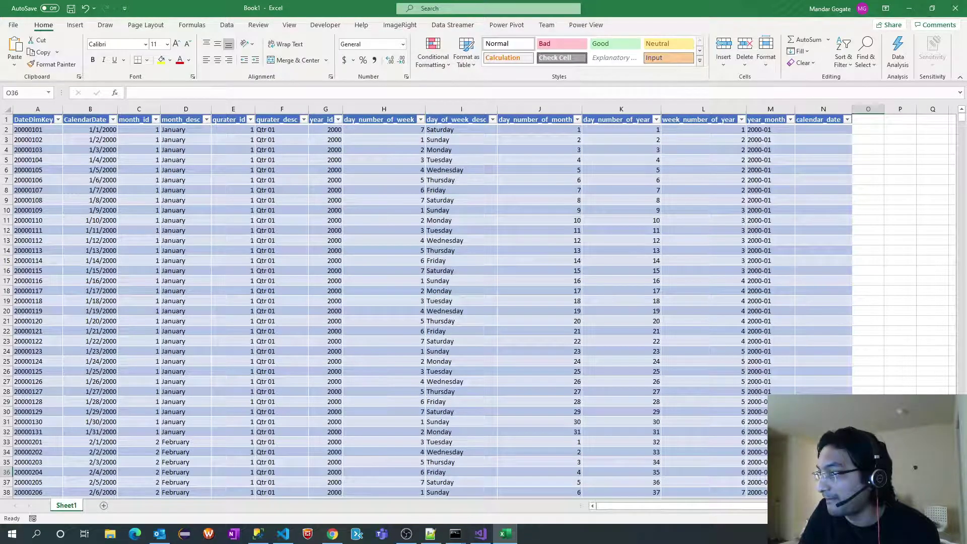
Examine the row 33 formulas for February 1, 2000, from CalendarDate across to day_number_of_week.
scroll(375, 288, "down", 1)
left_click(302, 291)
scroll(302, 292, "down", 3)
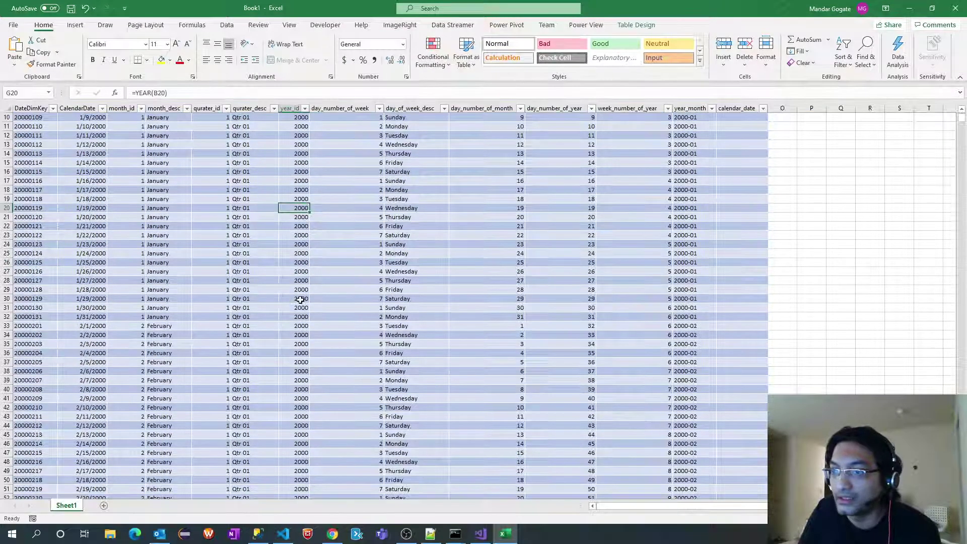
left_click(146, 324)
key("Left")
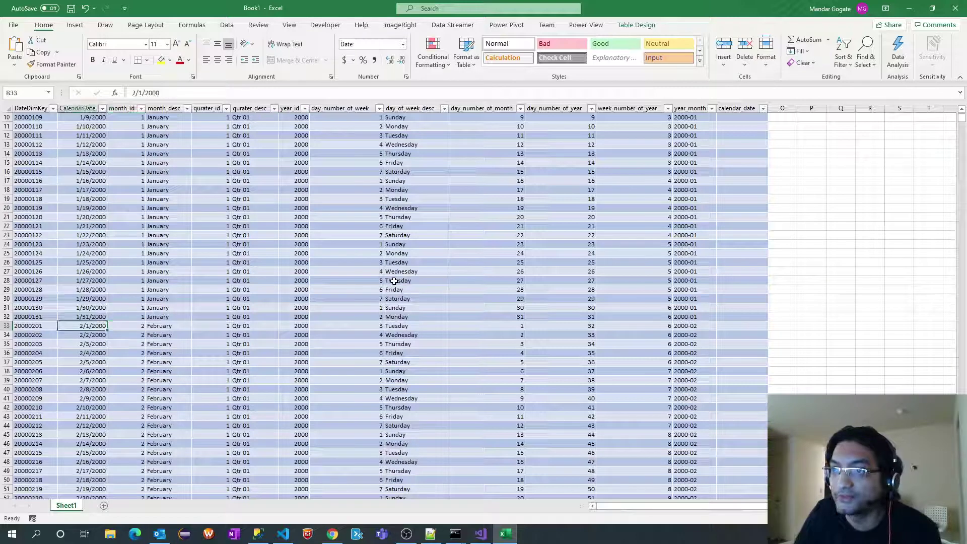
key("Right")
key("Left")
key("Right")
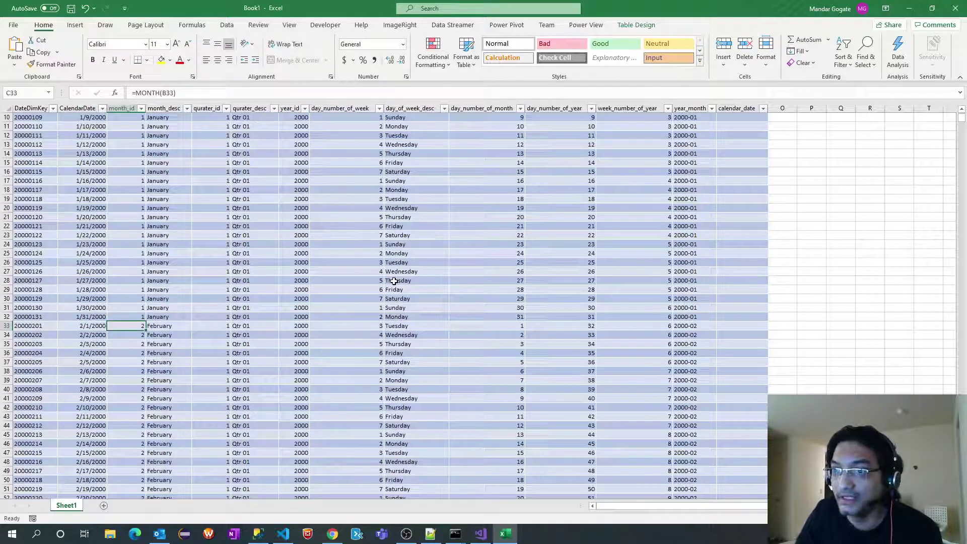
key("Right")
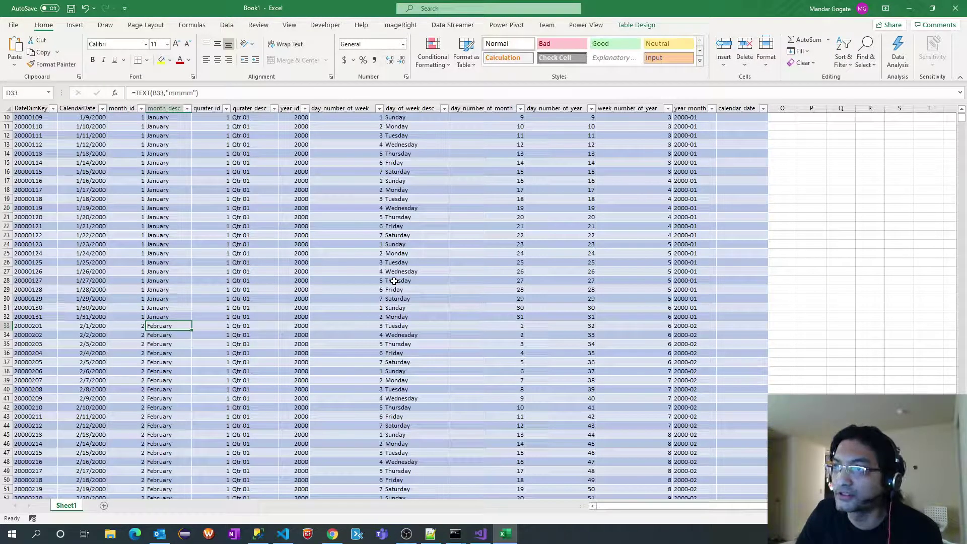
key("Right")
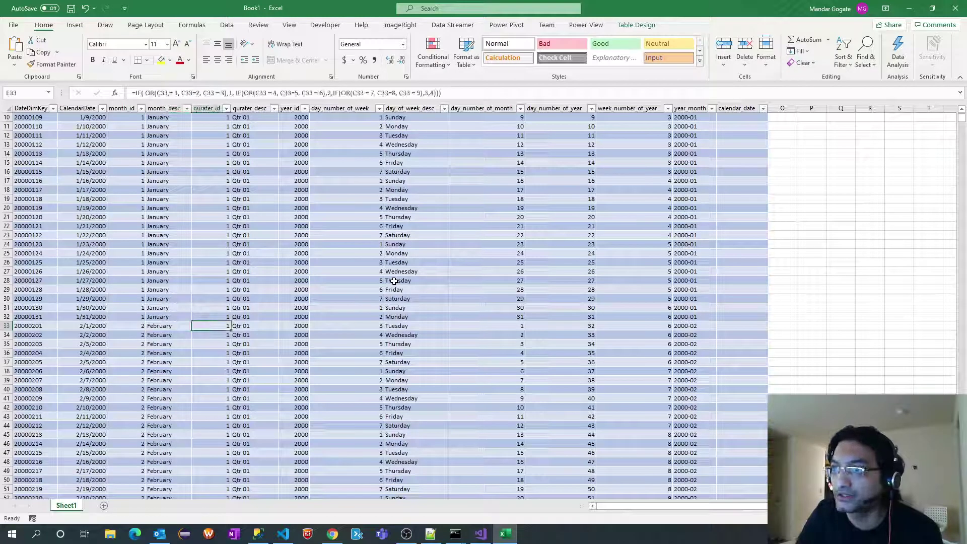
key("Right")
key("Right")
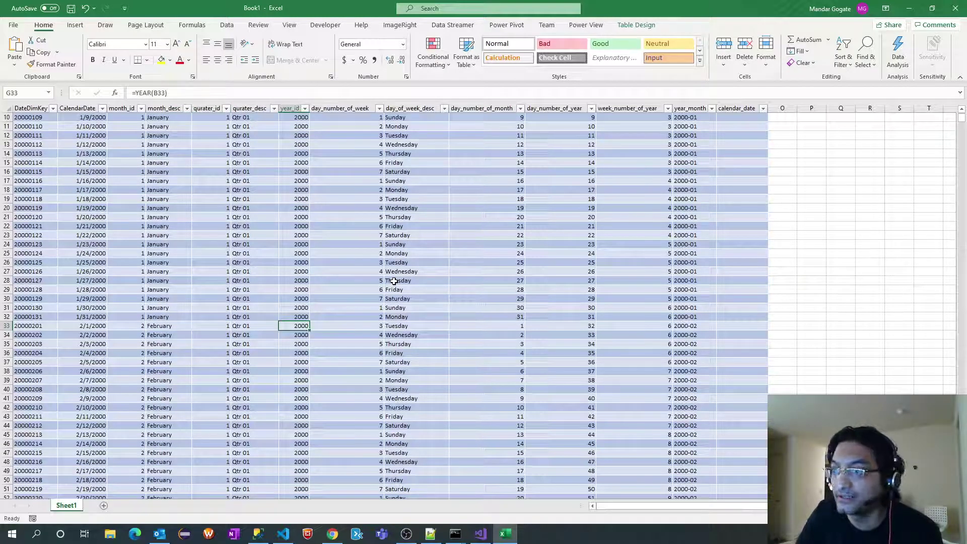
key("Right")
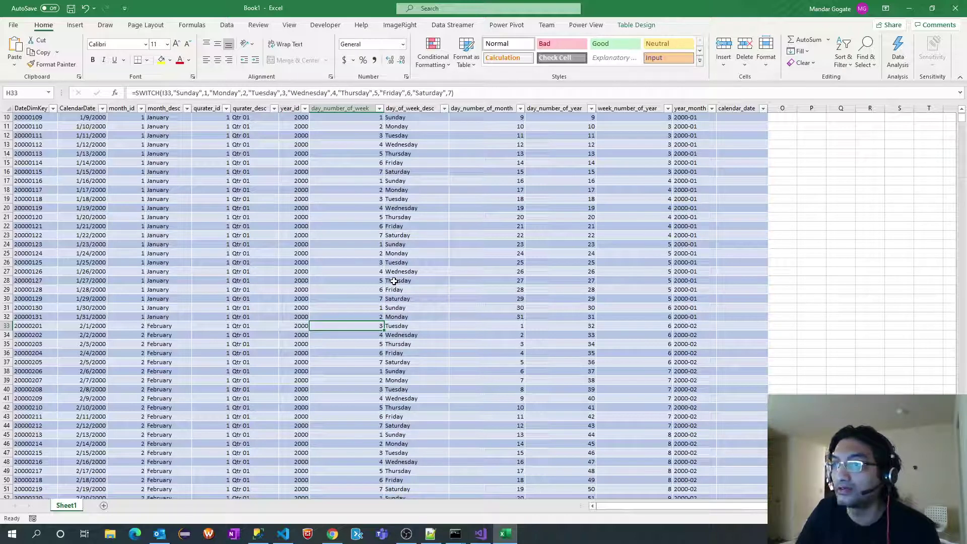
Check the day_number_of_week values against the weekday names from row 2 down to row 33.
key("ctrl+Up")
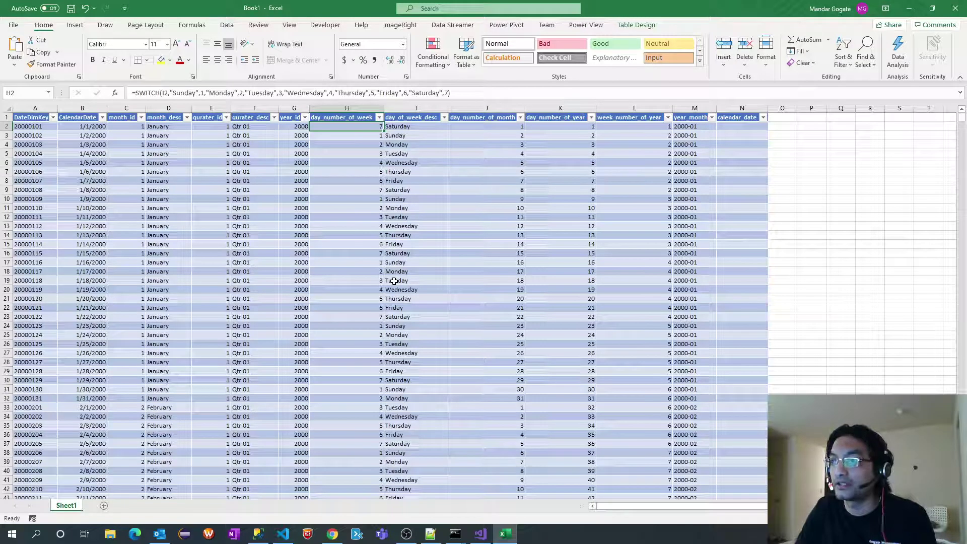
key("Down")
key("Down")
key("Down")
key("Down")
key("Down")
key("Down")
key("Down")
key("Down")
key("Down")
key("Down")
key("Down")
key("Down")
key("Down")
key("Down")
key("Down")
key("Down")
key("Down")
key("Down")
key("Down")
key("Down")
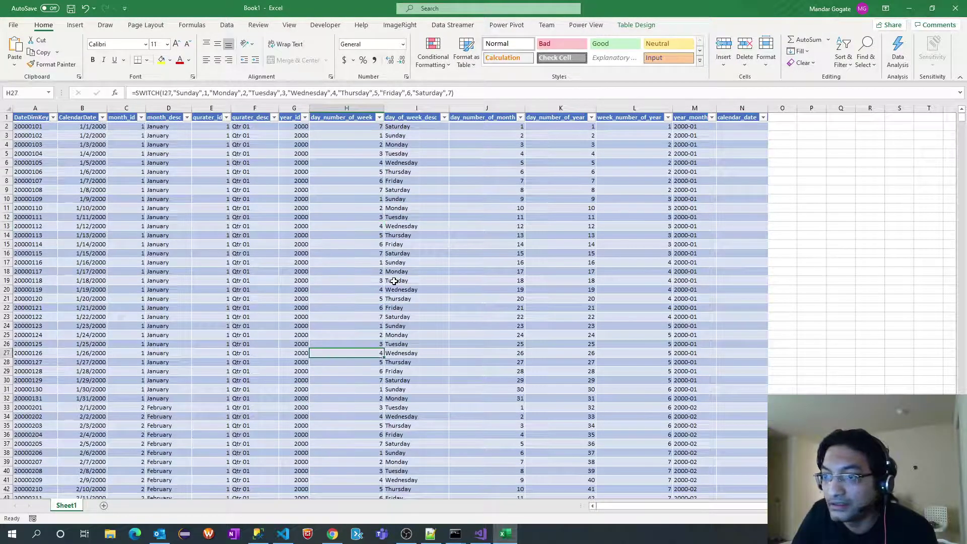
key("Down")
key("Down")
key("Down")
key("Down")
key("Down")
key("Down")
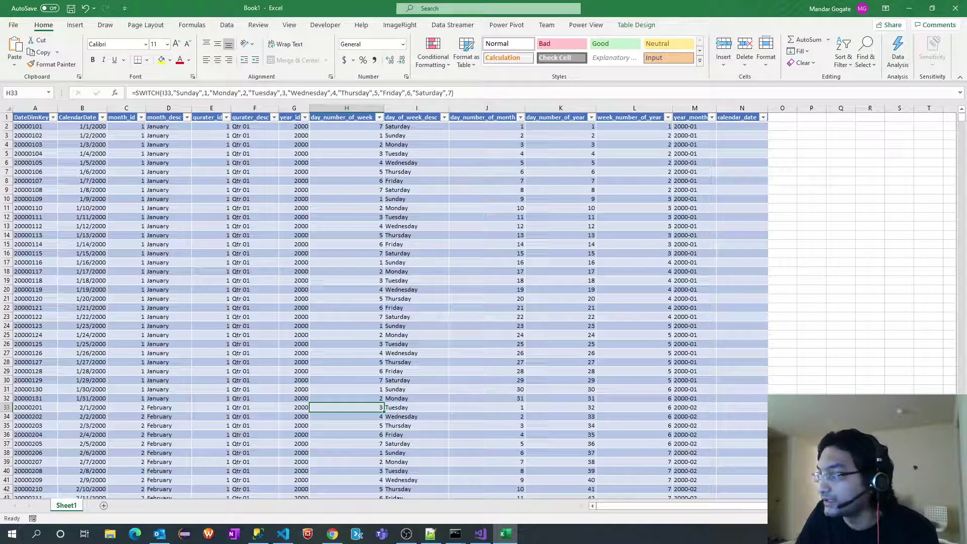
Look up February 2000 in the Windows calendar to check which weekday February 1 falls on.
key("super+alt+d")
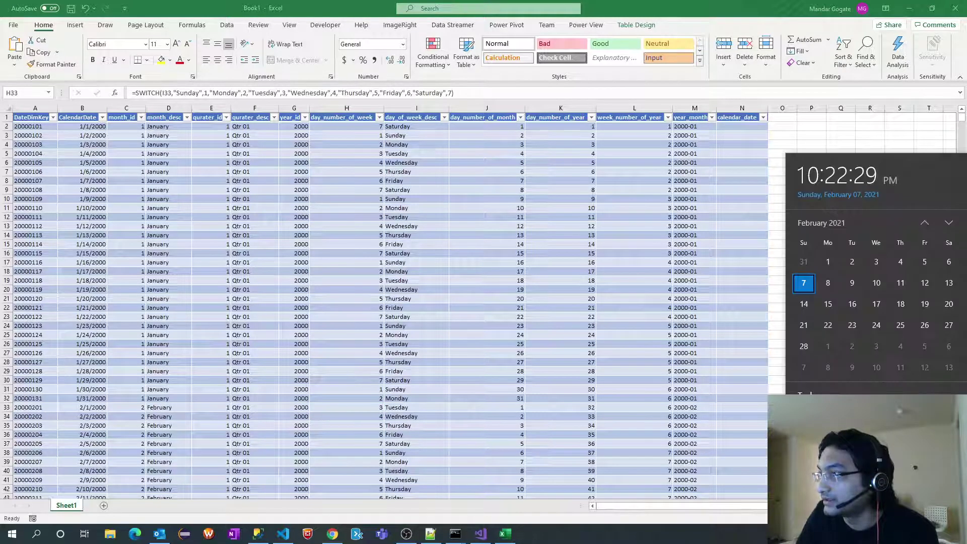
left_click(949, 223)
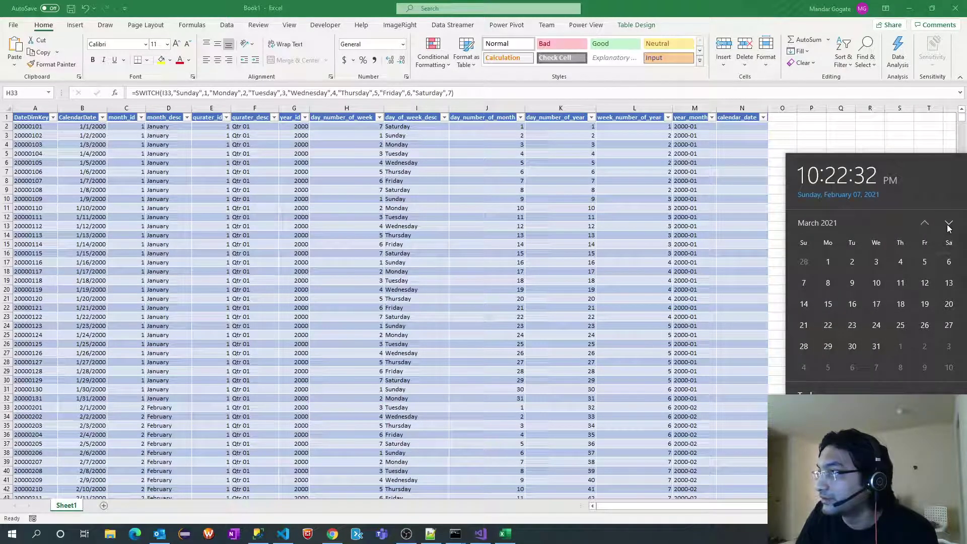
left_click(827, 222)
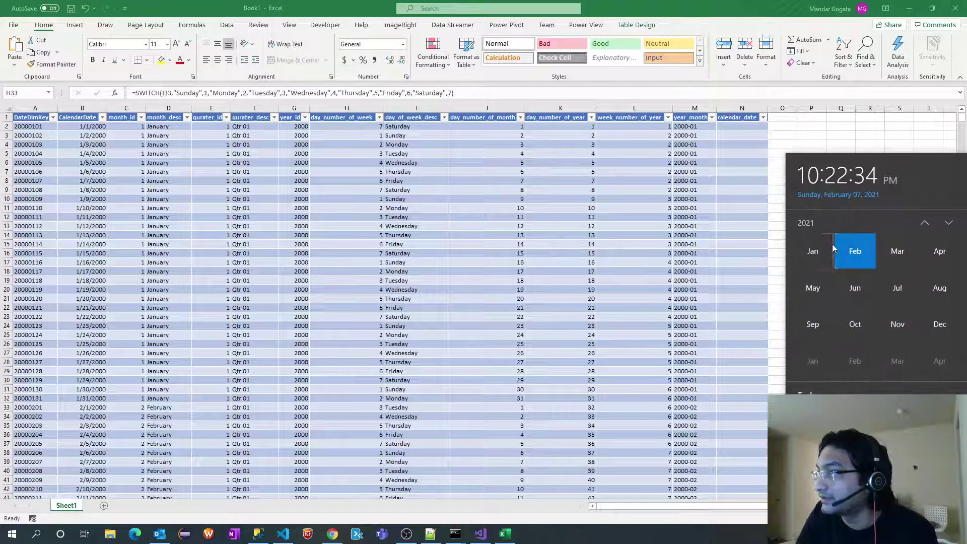
left_click(925, 223)
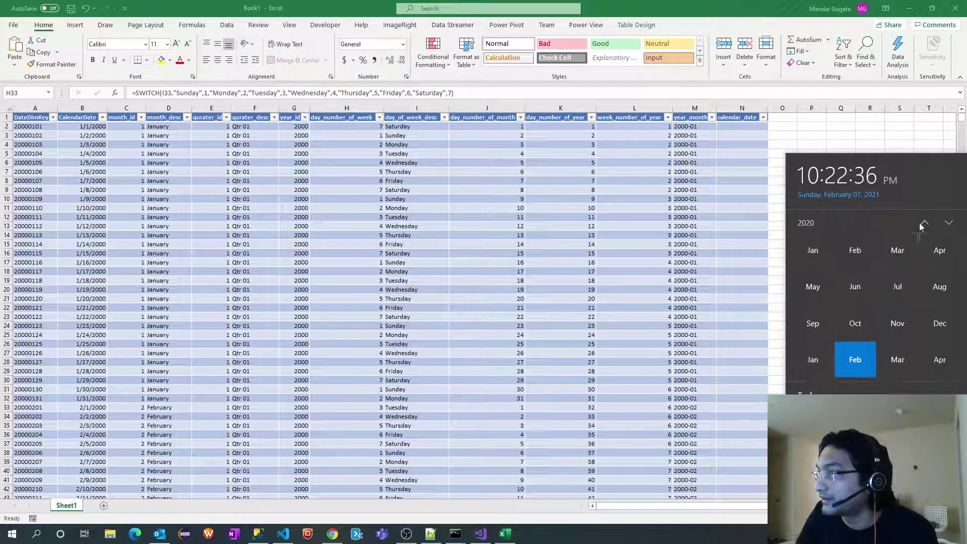
left_click(806, 223)
scroll(838, 261, "up", 4)
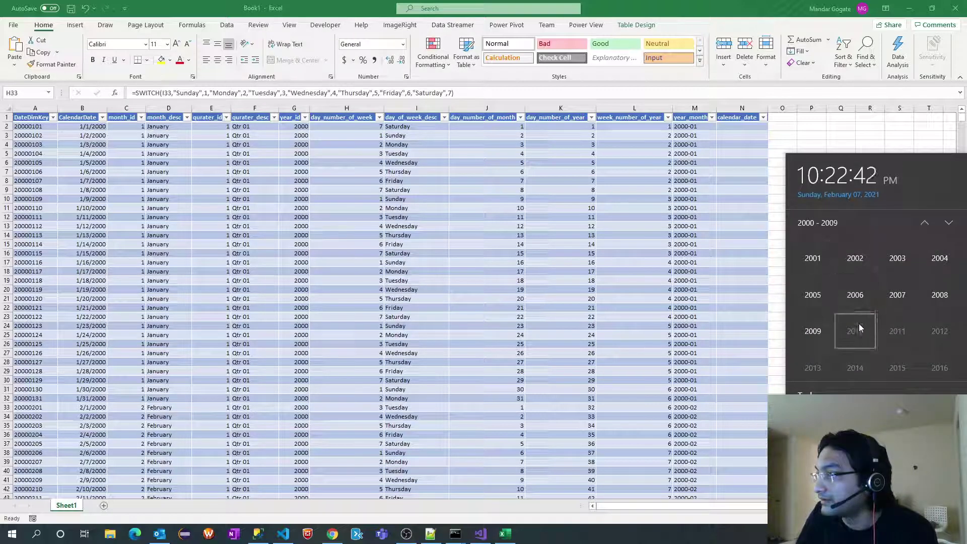
scroll(859, 325, "up", 2)
left_click(926, 292)
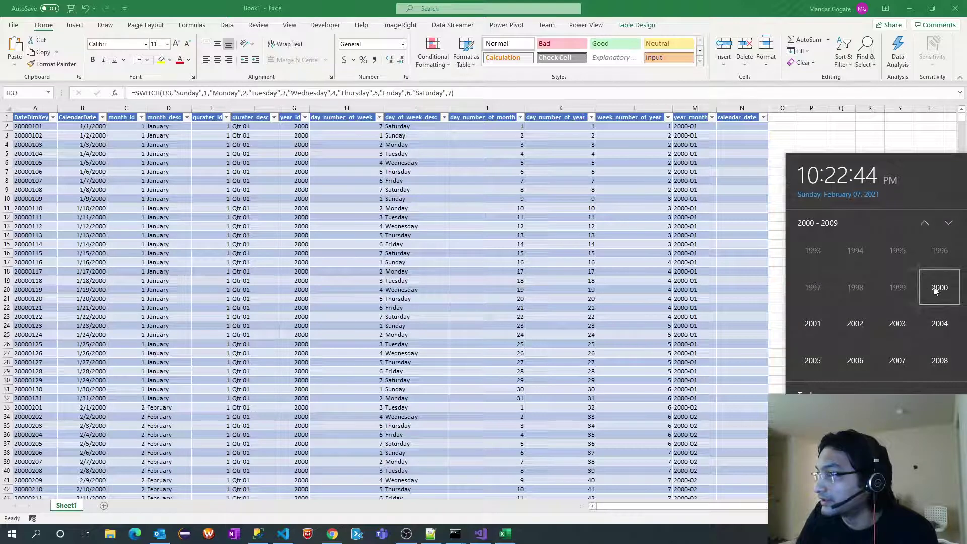
left_click(851, 250)
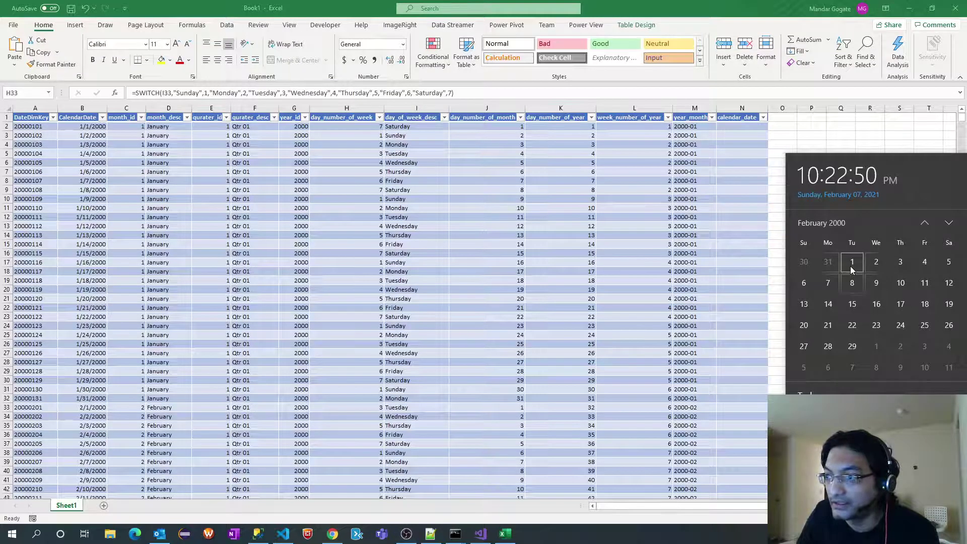
left_click(290, 422)
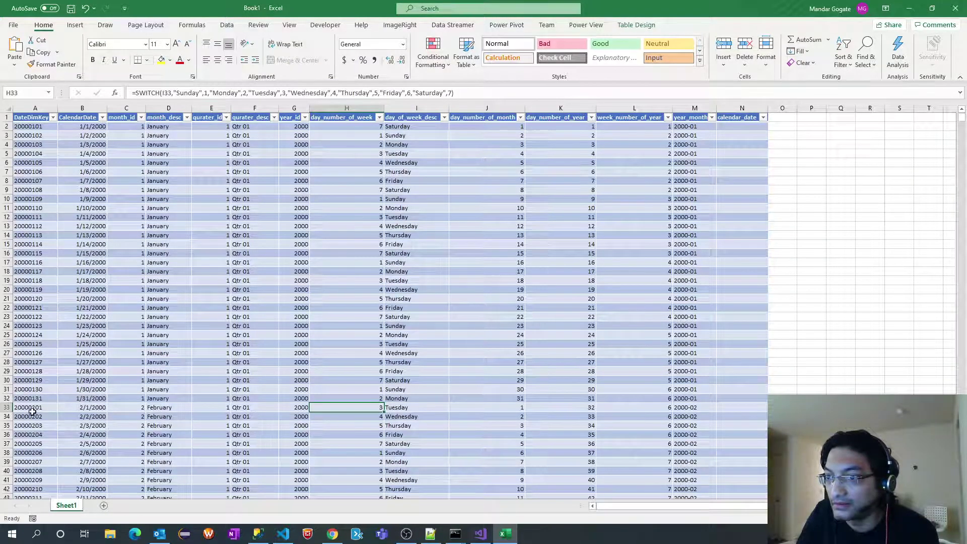
Highlight the February 1, 2000 row in yellow from DateDimKey across to calendar_date.
left_click_drag(32, 412, 725, 410)
left_click(161, 60)
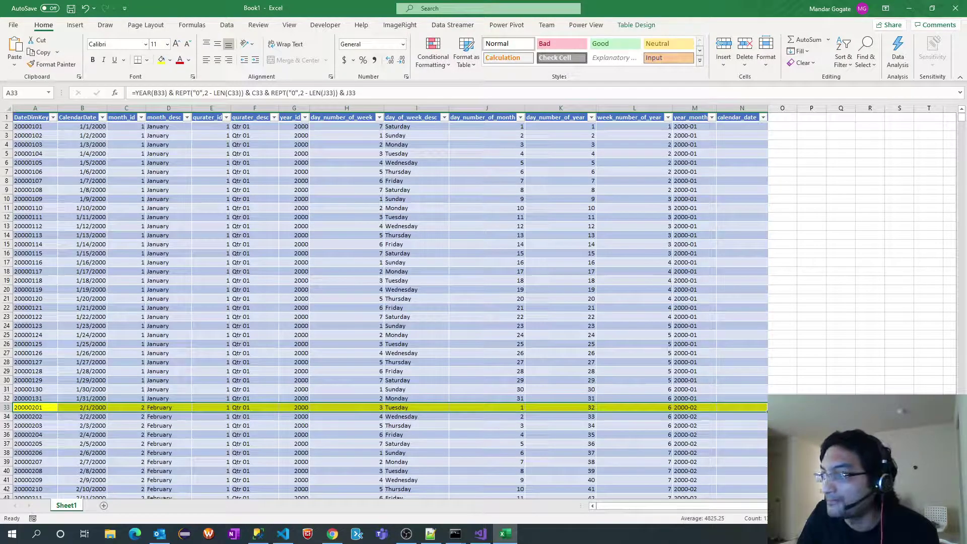
Review the highlighted row's day_number_of_month, day_number_of_year, week_number_of_year, year_month, CalendarDate and DateDimKey cells.
left_click(518, 410)
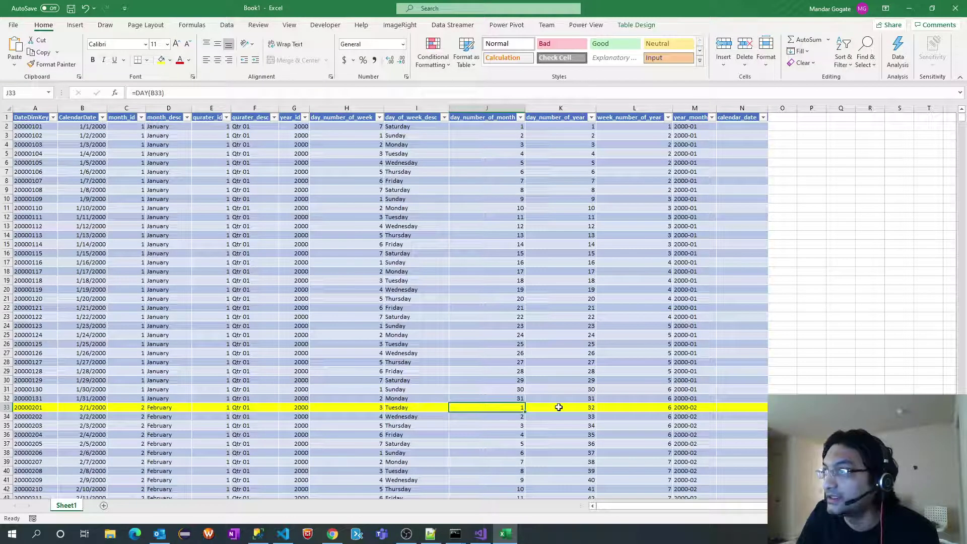
left_click(559, 407)
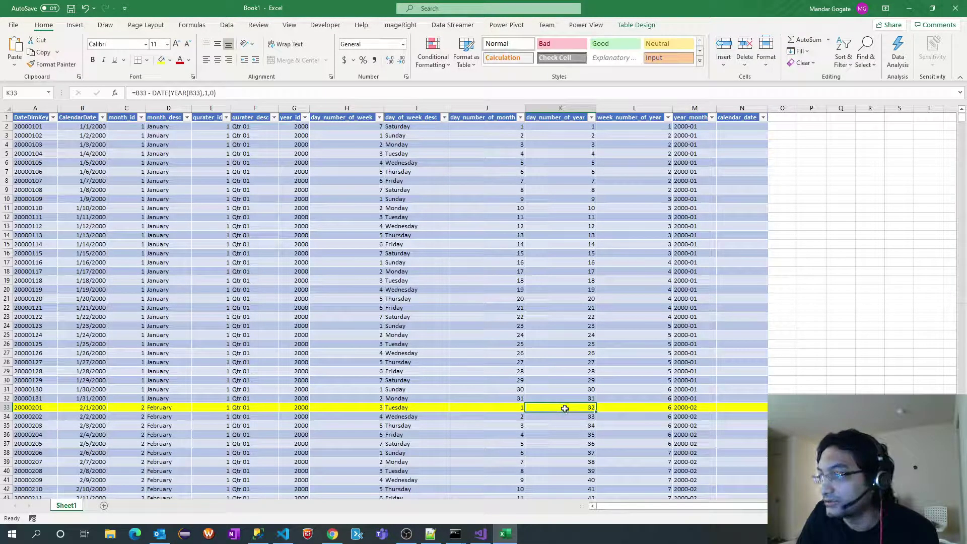
left_click(644, 410)
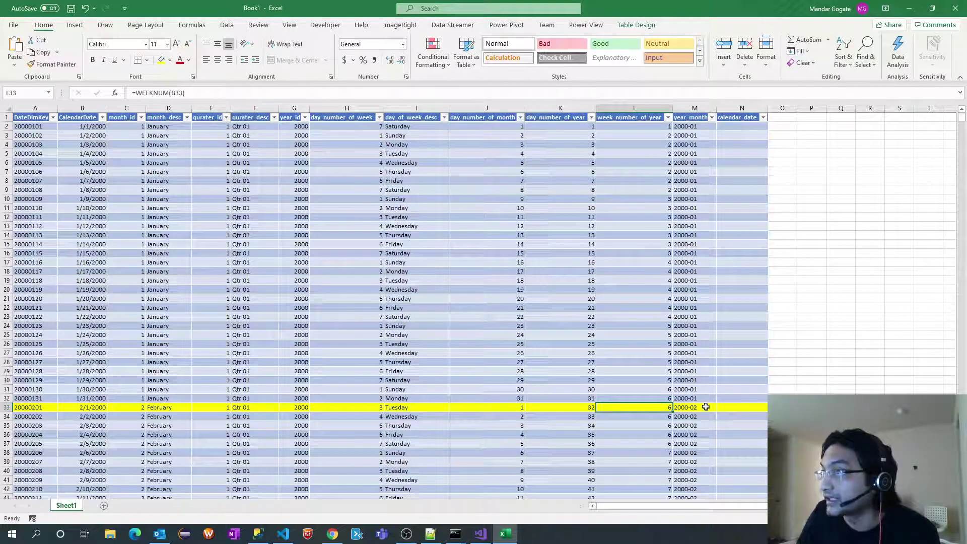
left_click(706, 407)
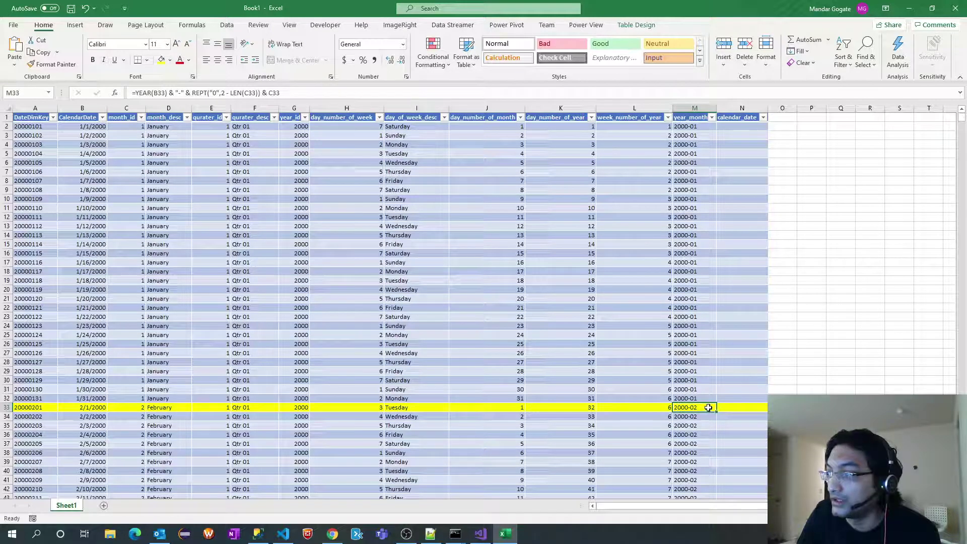
left_click(86, 409)
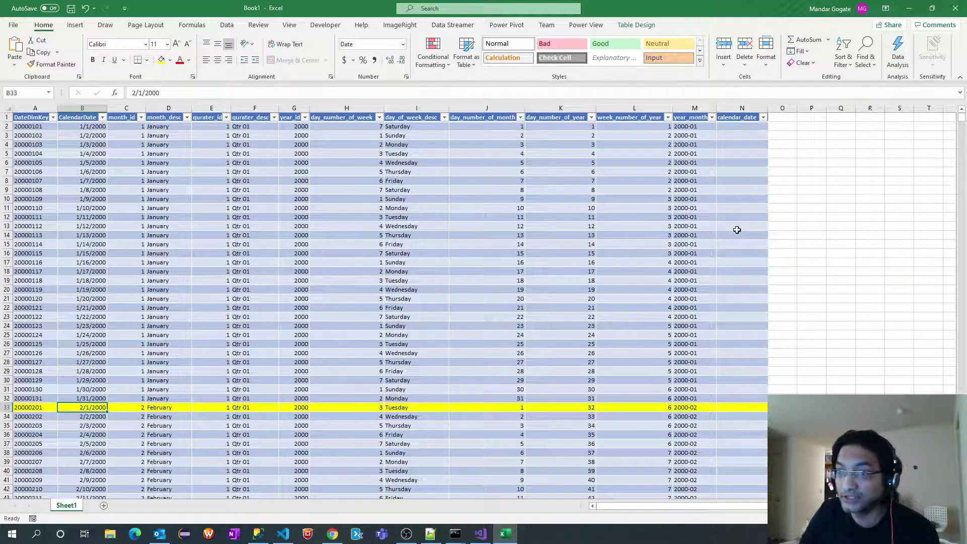
left_click(35, 408)
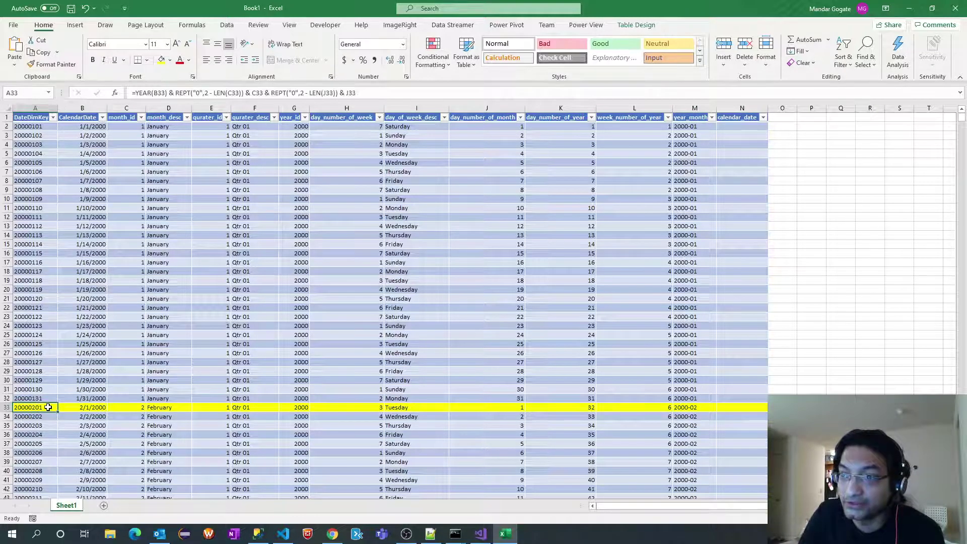
Check the last row of the DateDimKey column, and inspect the first calendar_date cell at the start of the table.
key("ctrl+Down")
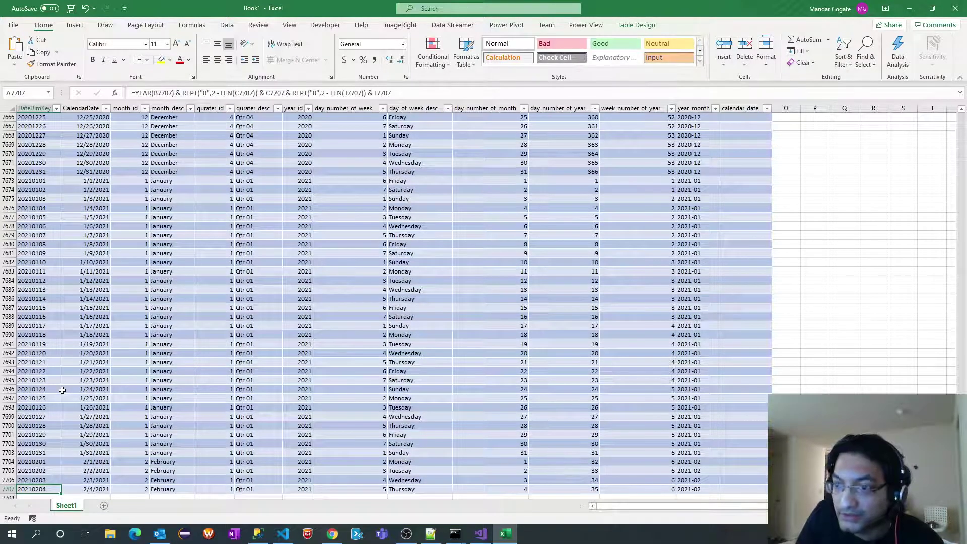
key("ctrl+Up")
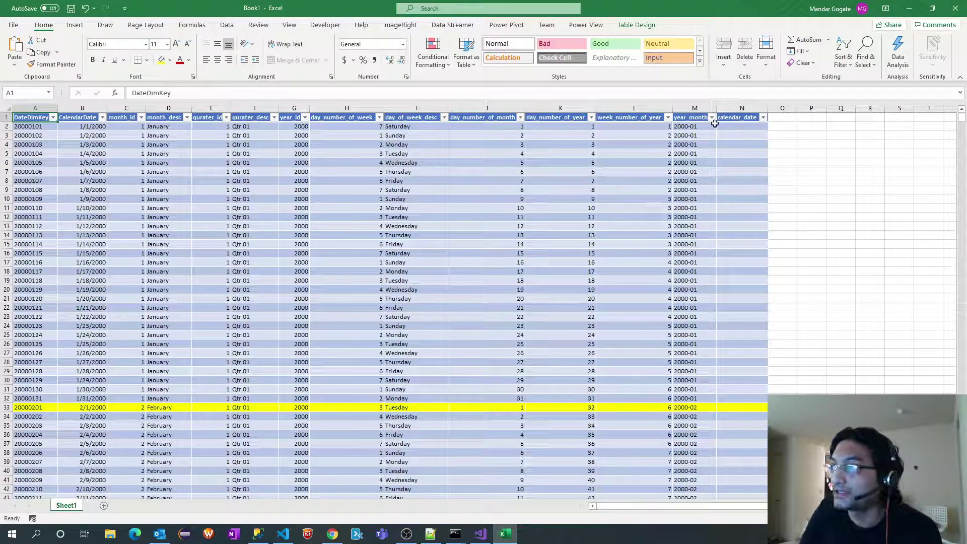
left_click(729, 127)
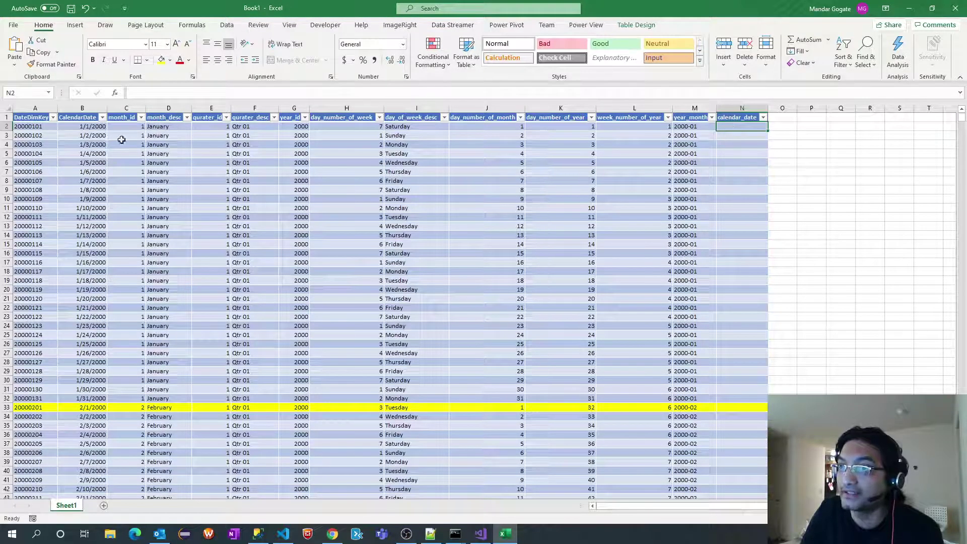
Apply the custom number format YYYY-MM-DD to the whole CalendarDate column.
right_click(88, 106)
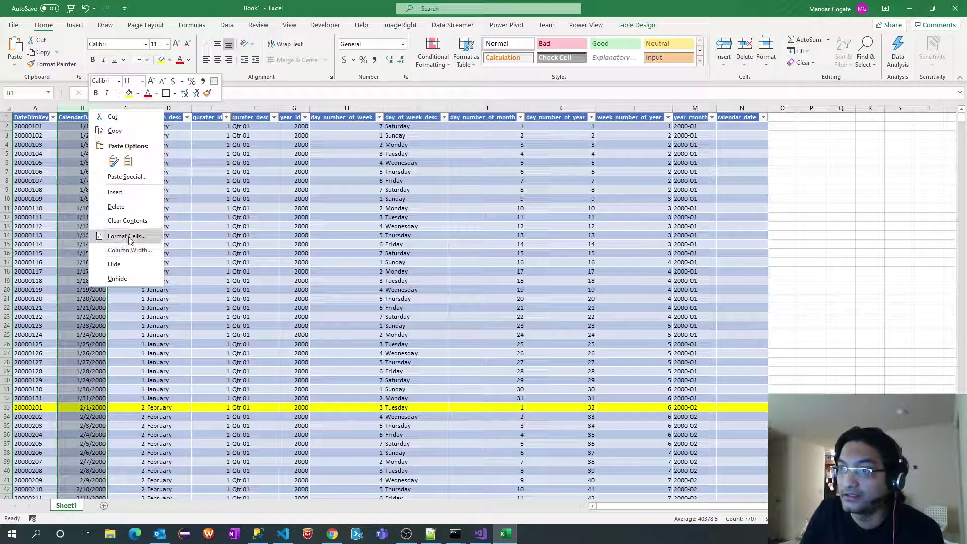
left_click(127, 236)
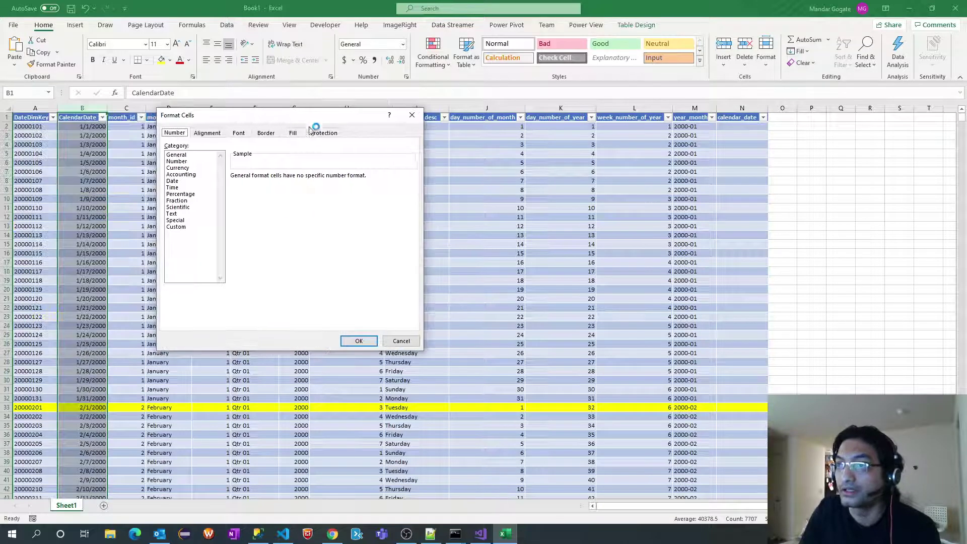
left_click(177, 227)
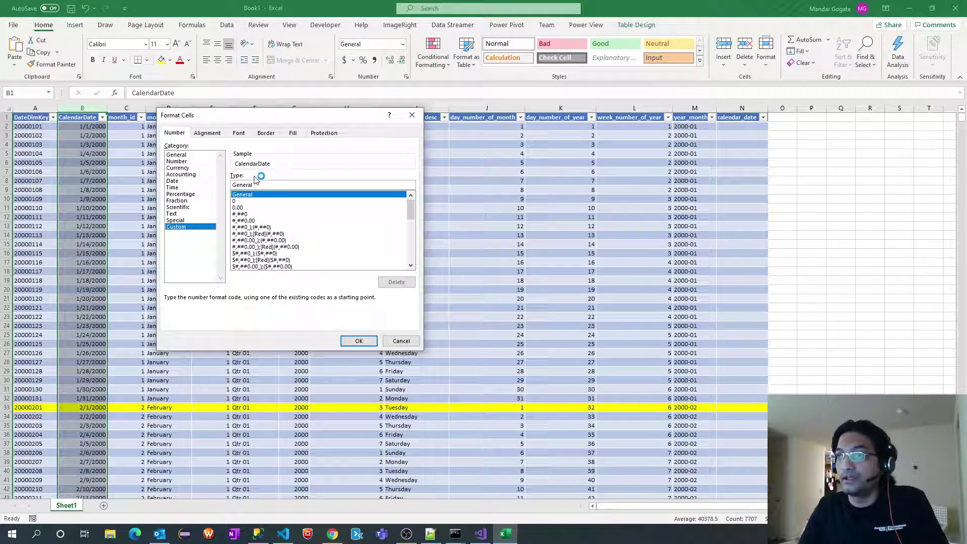
double_click(248, 184)
type("y")
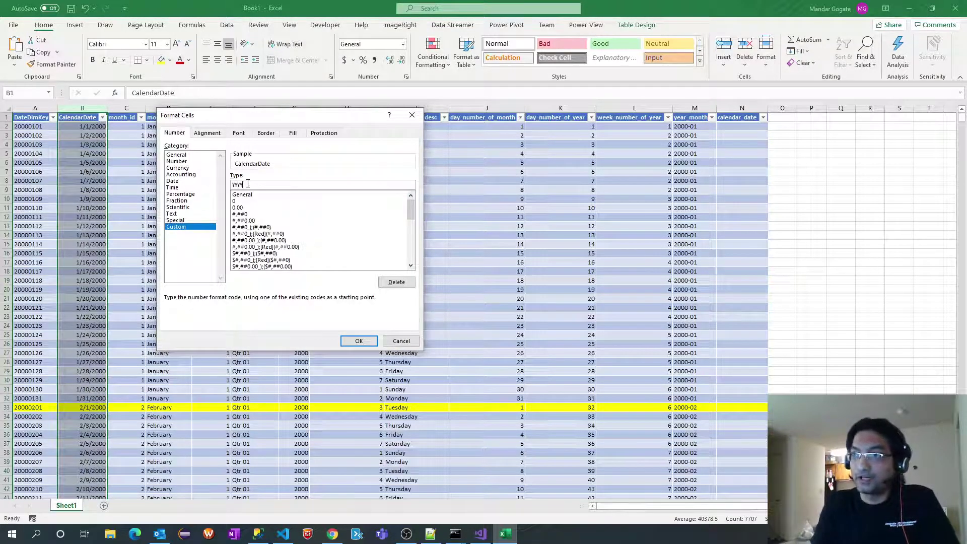
type("YYY-MM-DD")
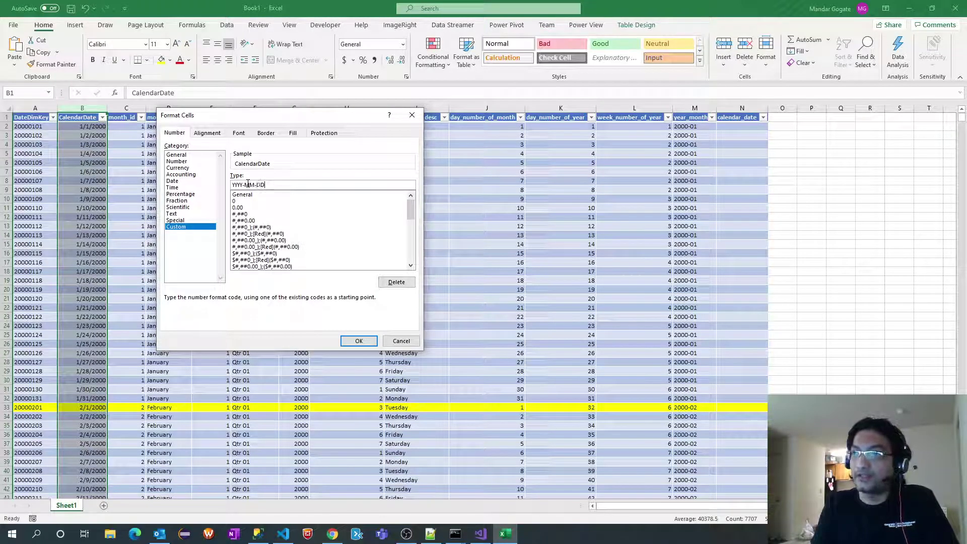
key("Return")
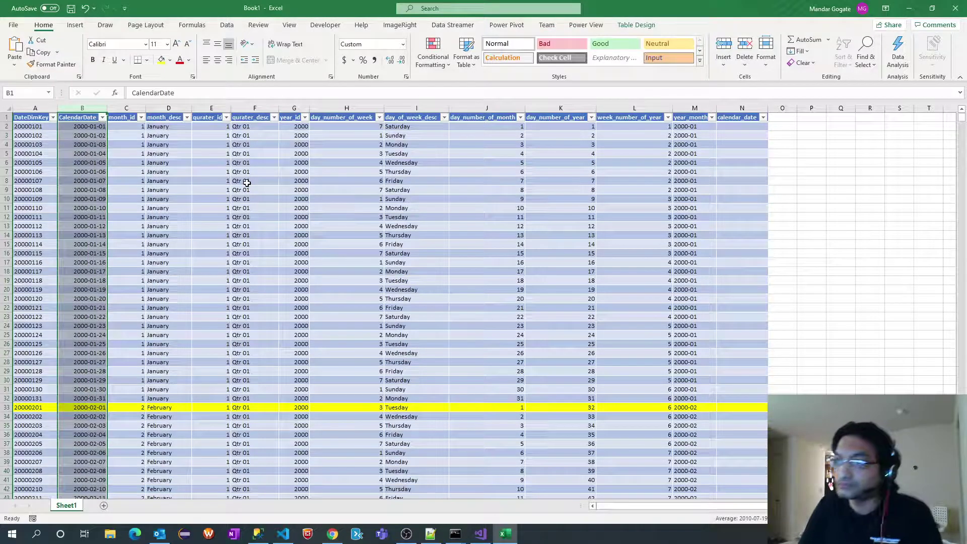
left_click(89, 127)
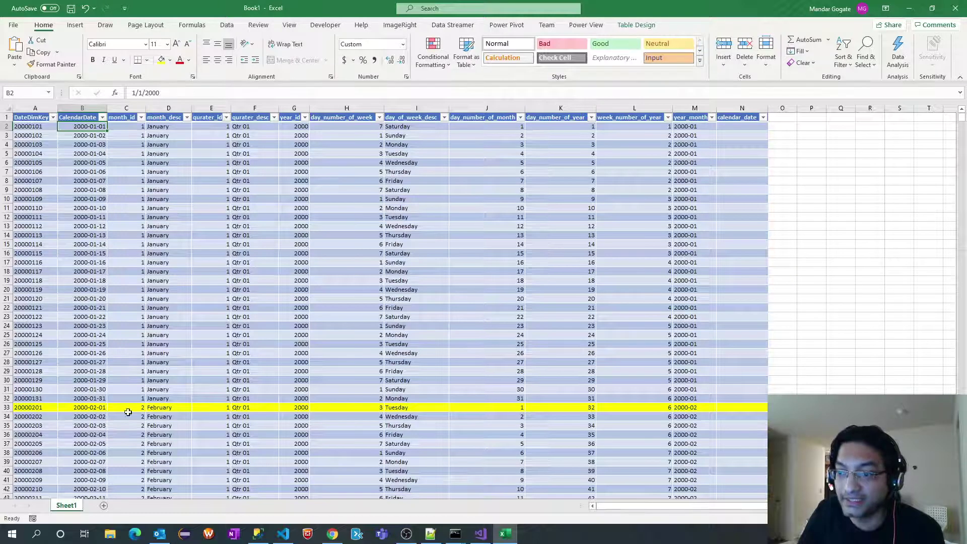
Add a new worksheet and begin the SQL statement "insert into" in cell A2.
left_click(104, 505)
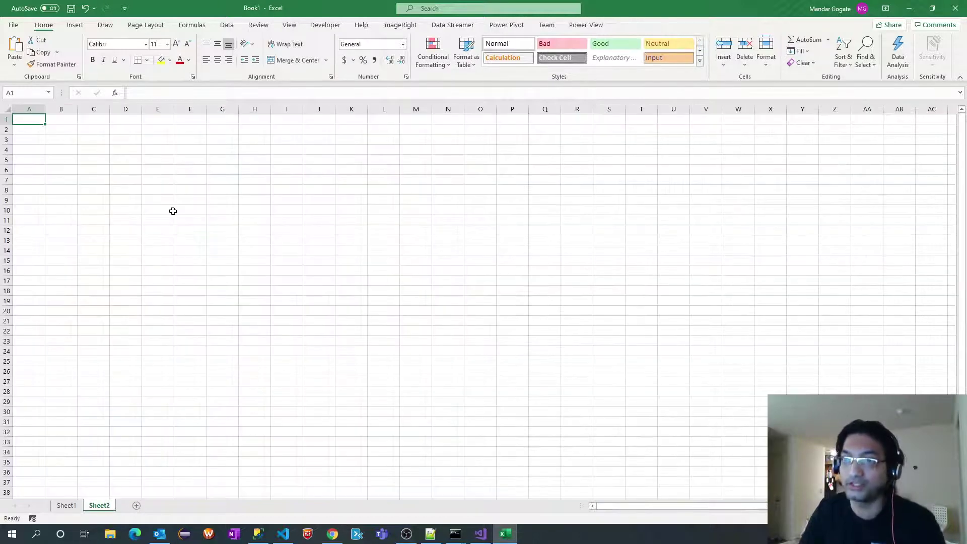
key("Down")
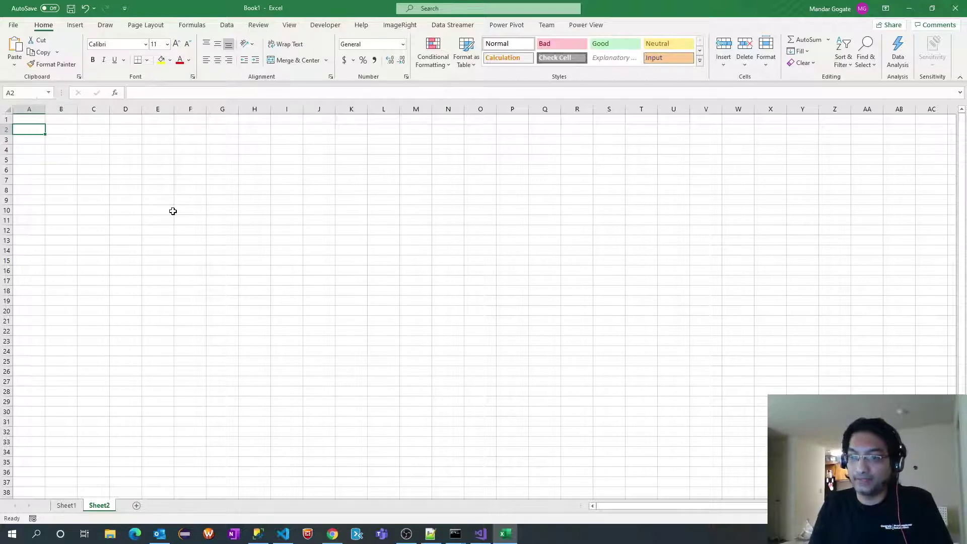
type("insert into")
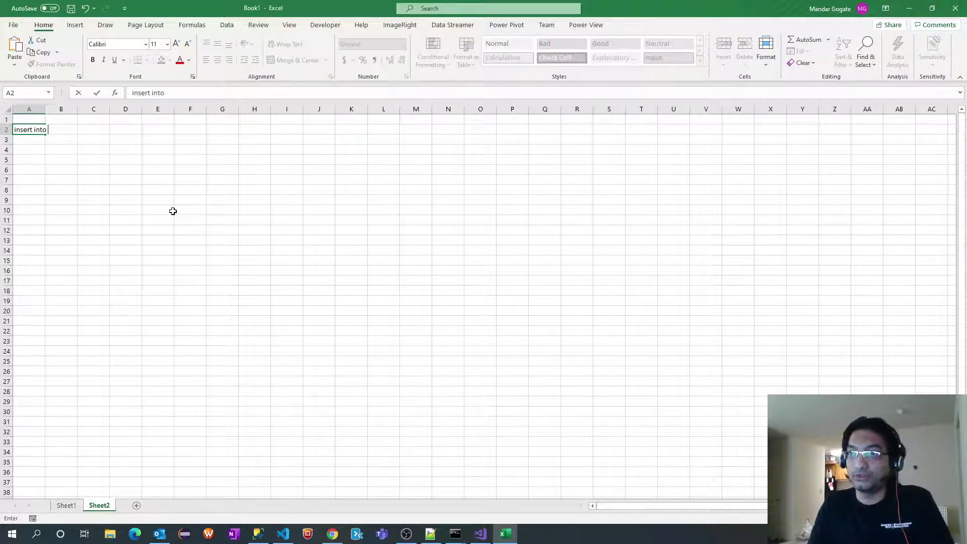
Copy the table name DimDate from DimFactTableStructure.sql in Notepad++ and append it to the insert statement in Excel cell A2.
left_click(260, 536)
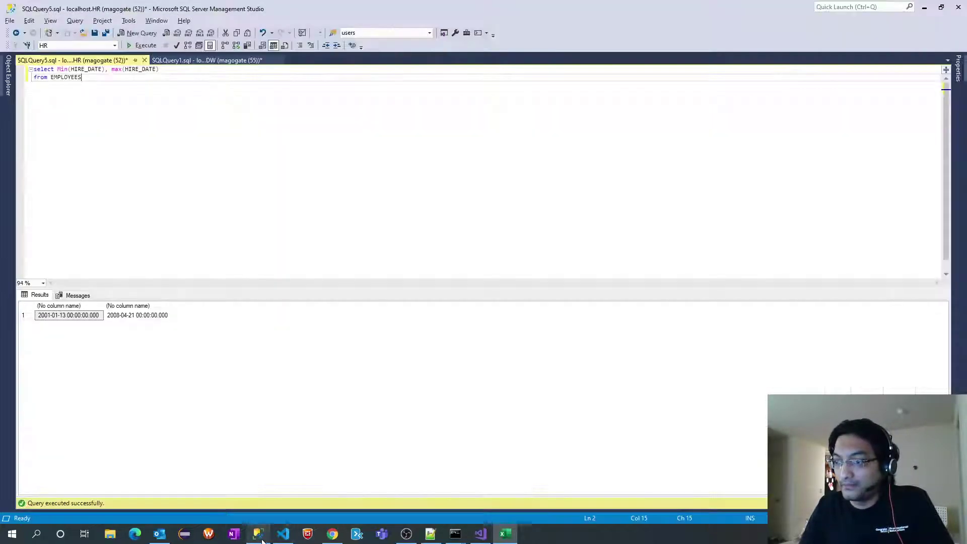
left_click(430, 533)
left_click(130, 350)
double_click(130, 349)
key("ctrl+c")
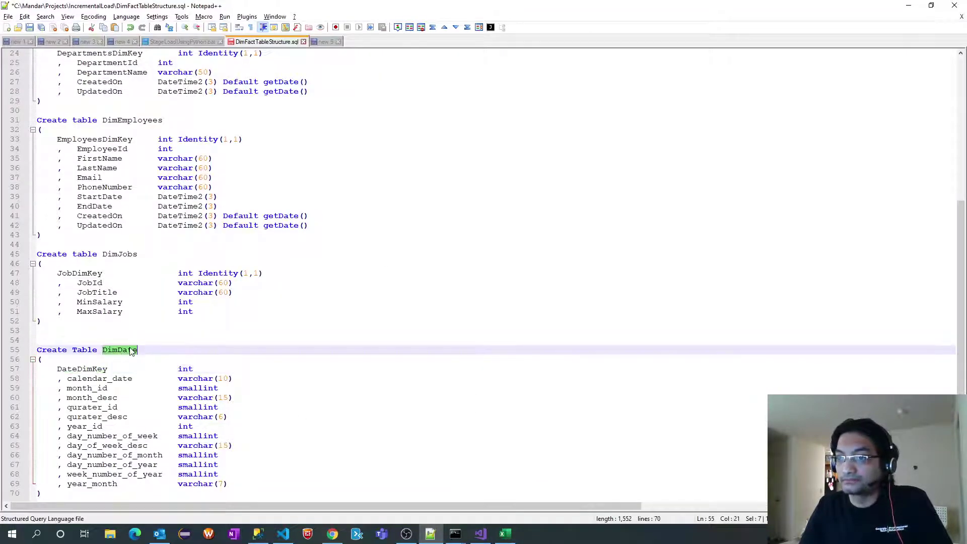
key("alt+Tab")
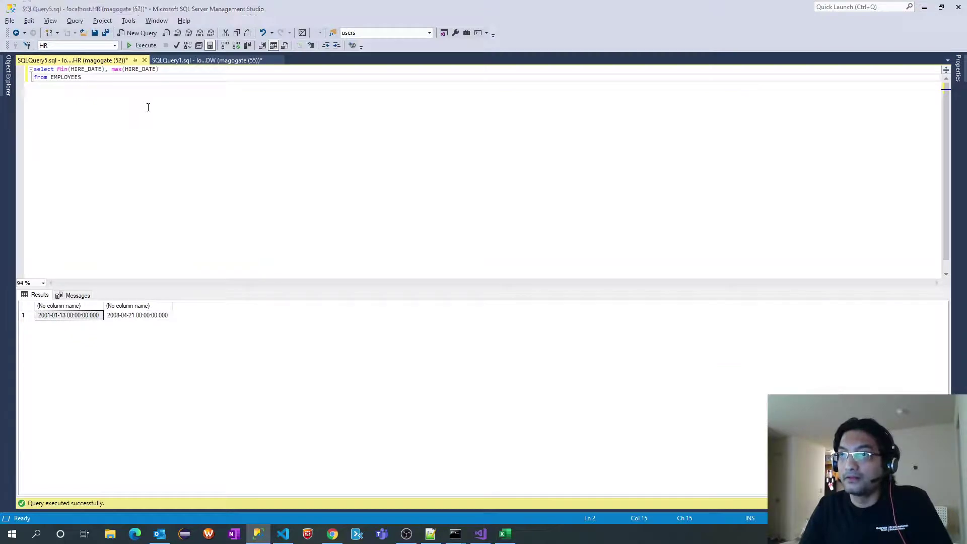
key("alt+Tab")
key("alt+Tab")
left_click(181, 96)
key("ctrl+v")
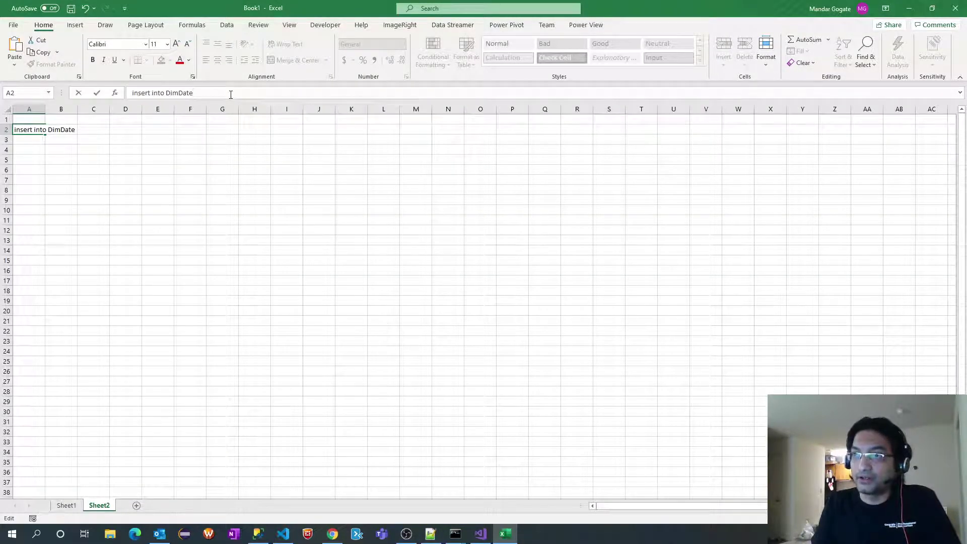
Copy the DimDate column names without their data types from the script in Notepad++ and overwrite the "new 5" document with them.
key("alt+Tab")
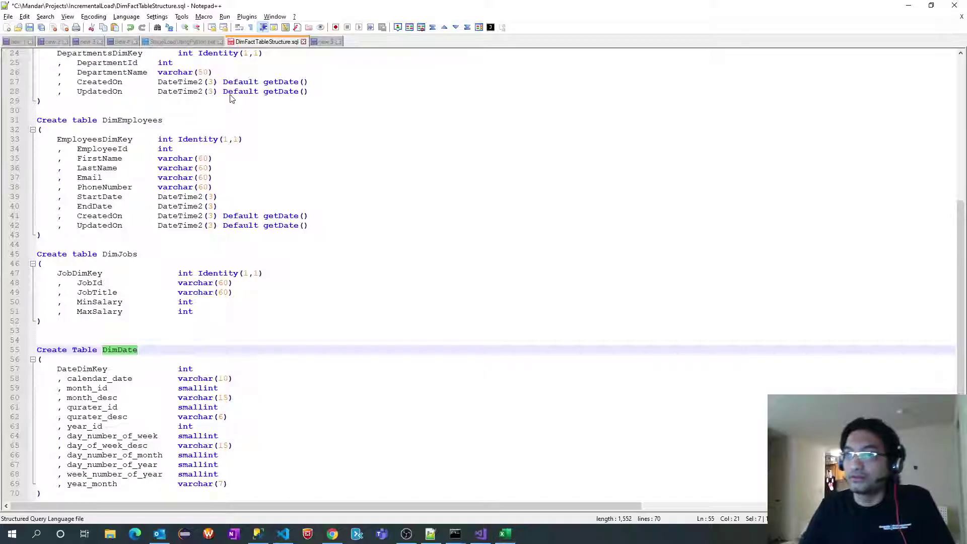
left_click_drag(59, 373, 177, 483)
key("ctrl+c")
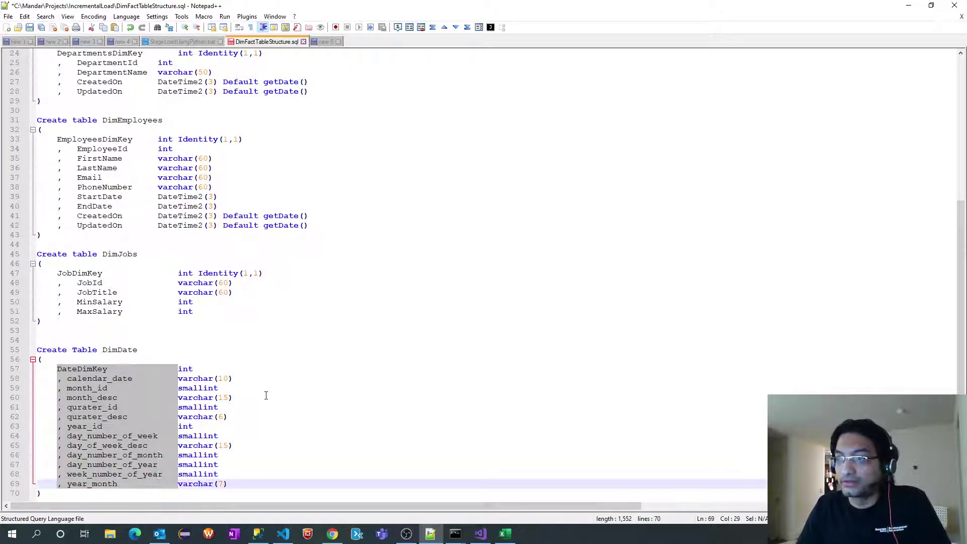
left_click(325, 41)
key("ctrl+a")
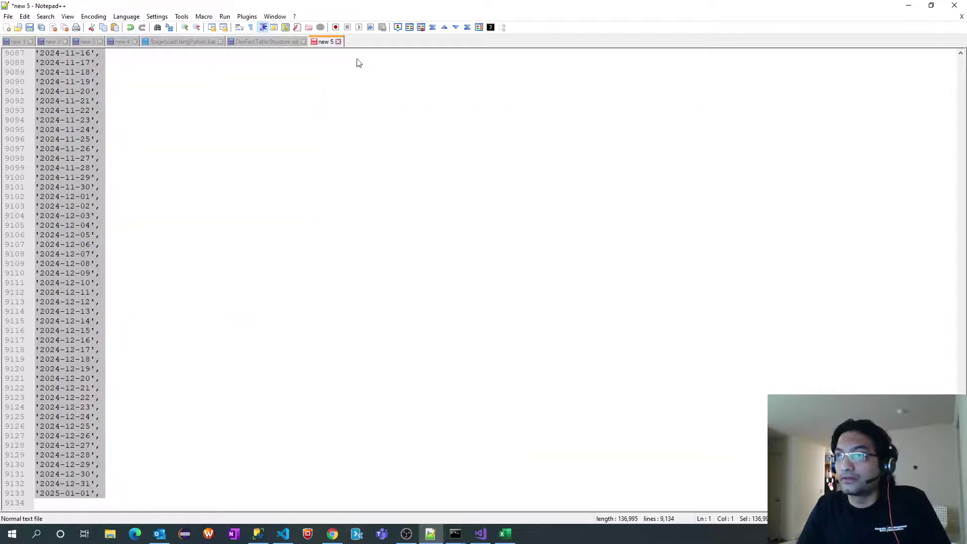
key("ctrl+v")
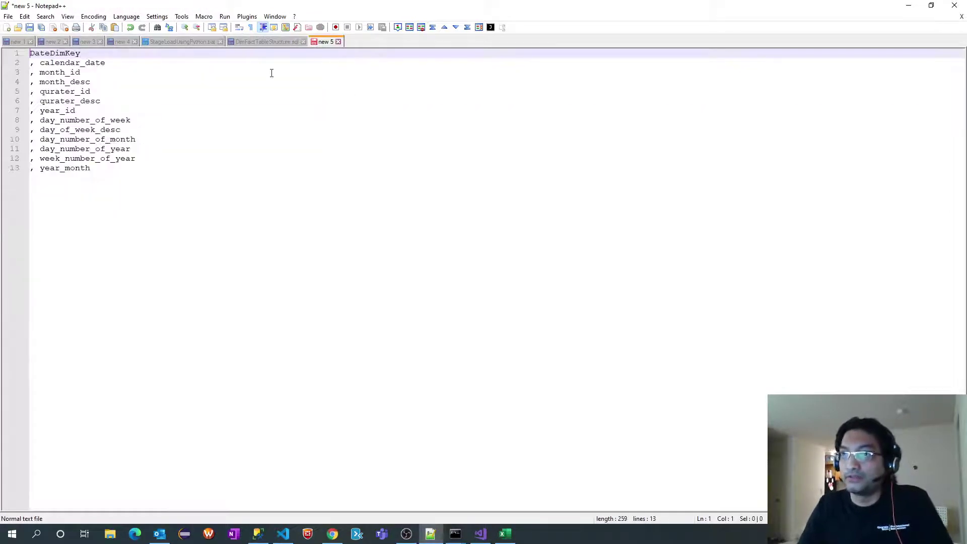
Remove every \n line feed from the column list with an extended-mode Replace All using an empty replacement.
left_click(31, 63)
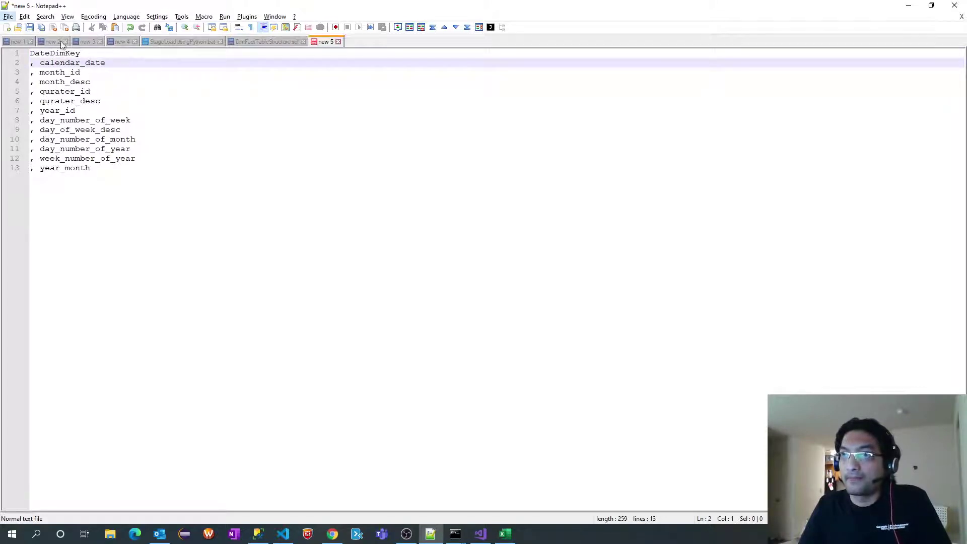
double_click(43, 53)
key("ctrl+f")
left_click(113, 83)
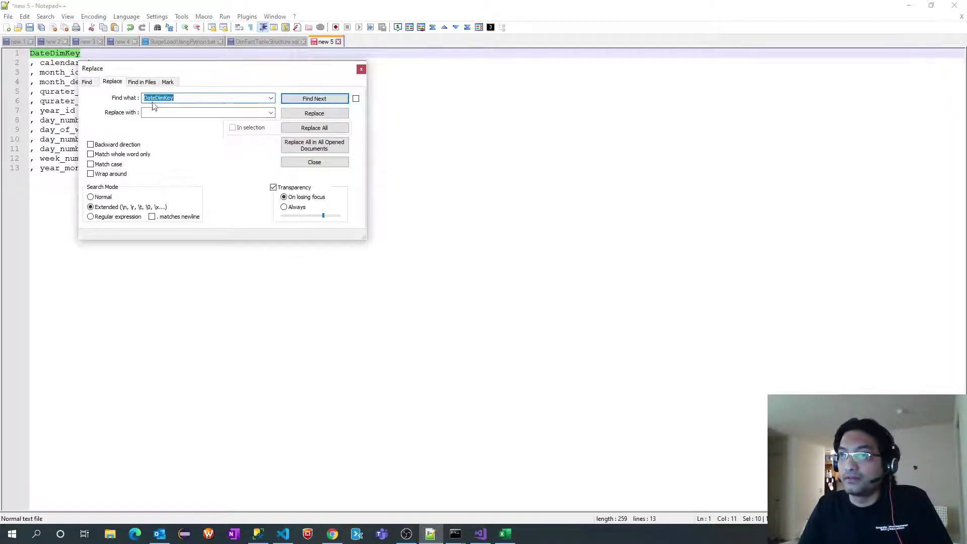
type("\\n")
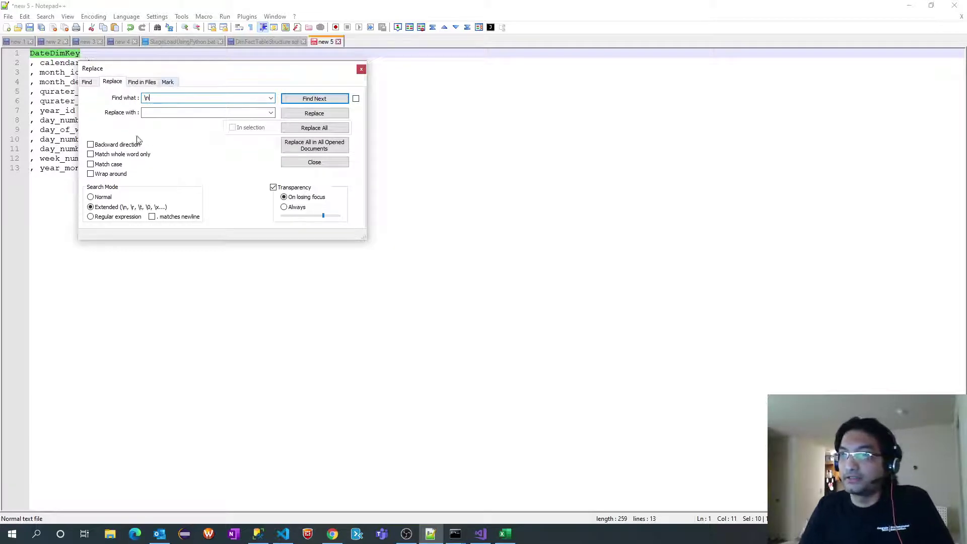
left_click(154, 112)
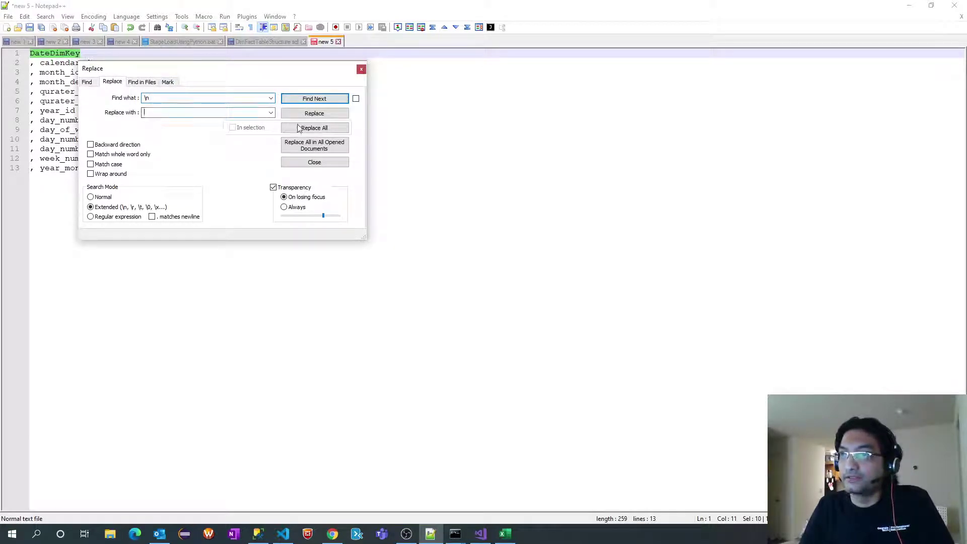
left_click(34, 54)
left_click(364, 153)
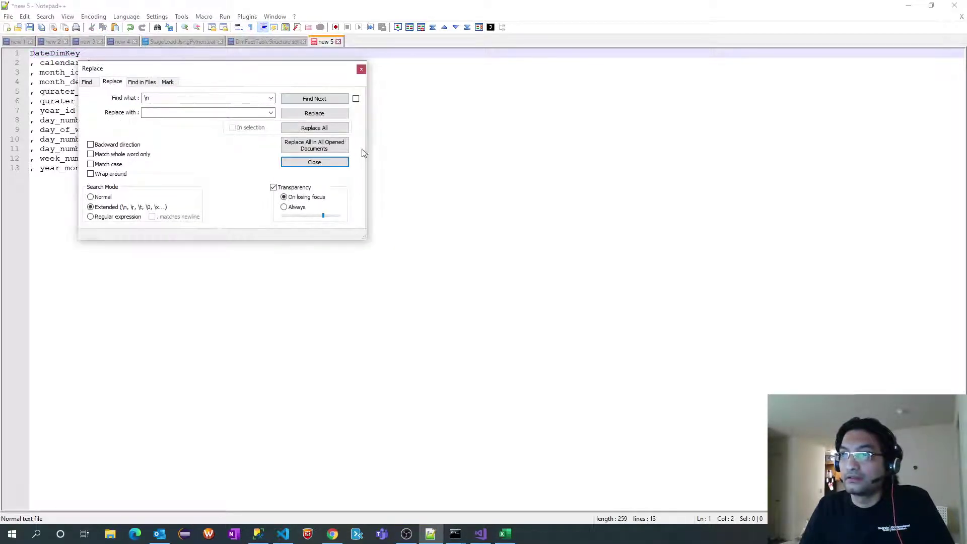
left_click(315, 128)
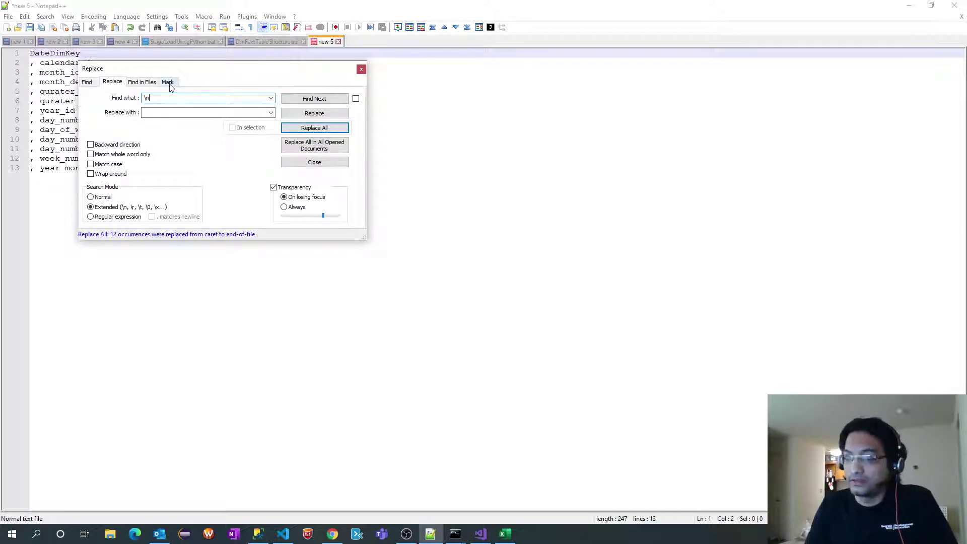
Remove every \r carriage return from the list with Replace All and close the Replace dialog.
key("BackSpace")
type("r")
left_click(314, 128)
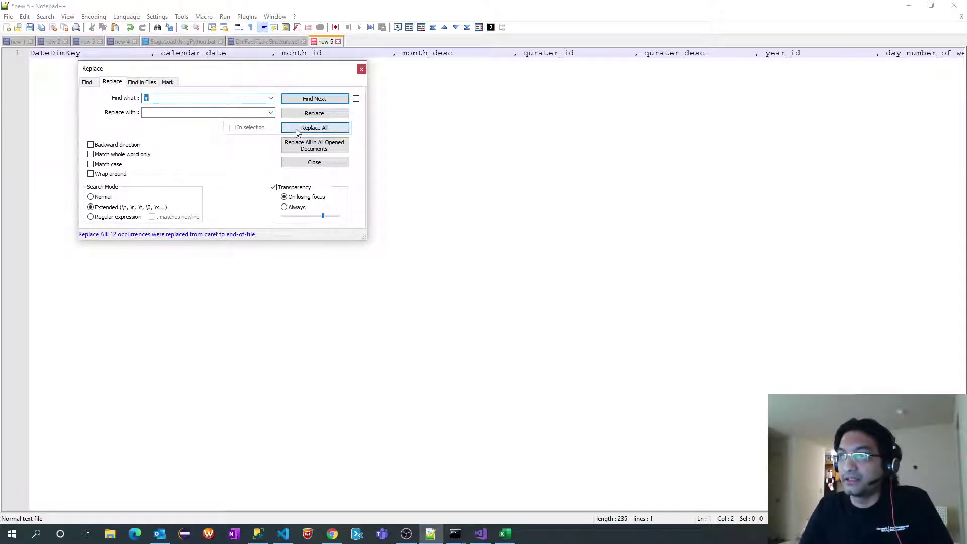
left_click(314, 162)
Take the blank gap between DateDimKey and its comma as search text and replace all its occurrences with nothing.
key("Home")
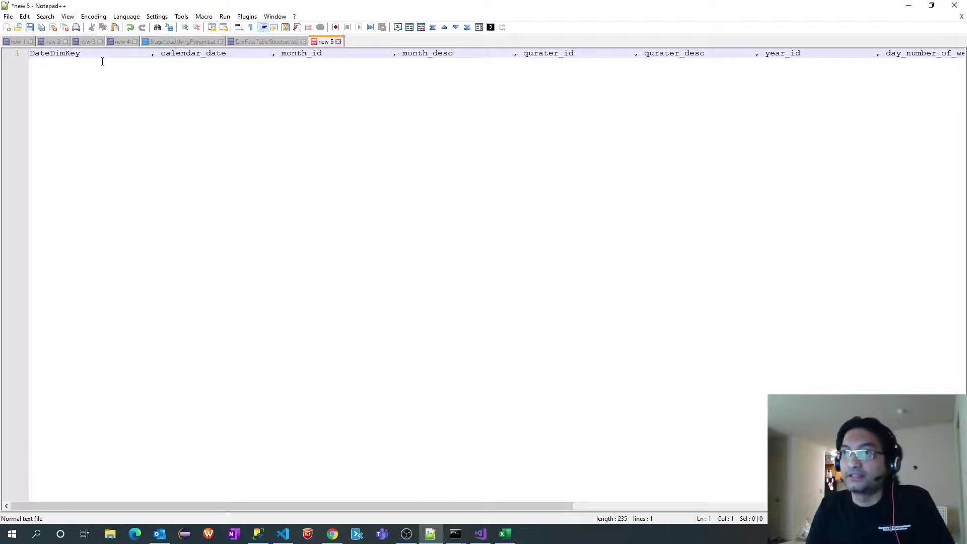
key("ctrl+Right")
key("ctrl+shift+Left")
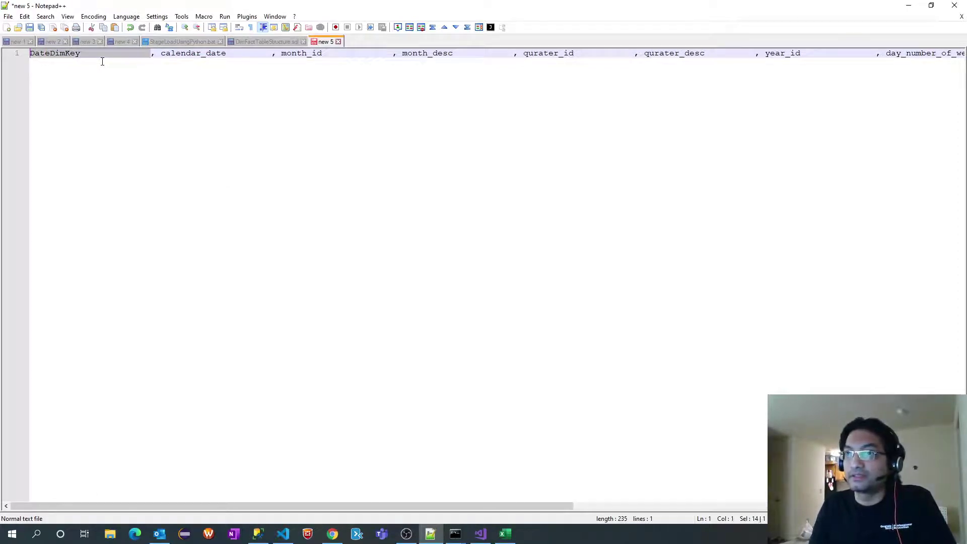
key("shift+Right")
key("shift+Right")
key("shift+Right")
key("shift+Right")
key("shift+Right")
key("shift+Right")
key("shift+Right")
key("shift+Right")
key("shift+Right")
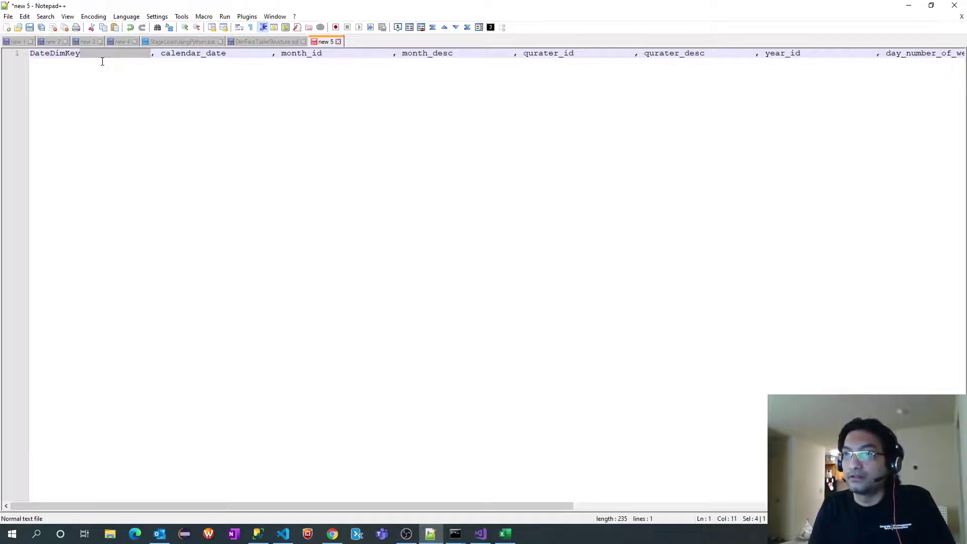
key("ctrl+f")
left_click(112, 82)
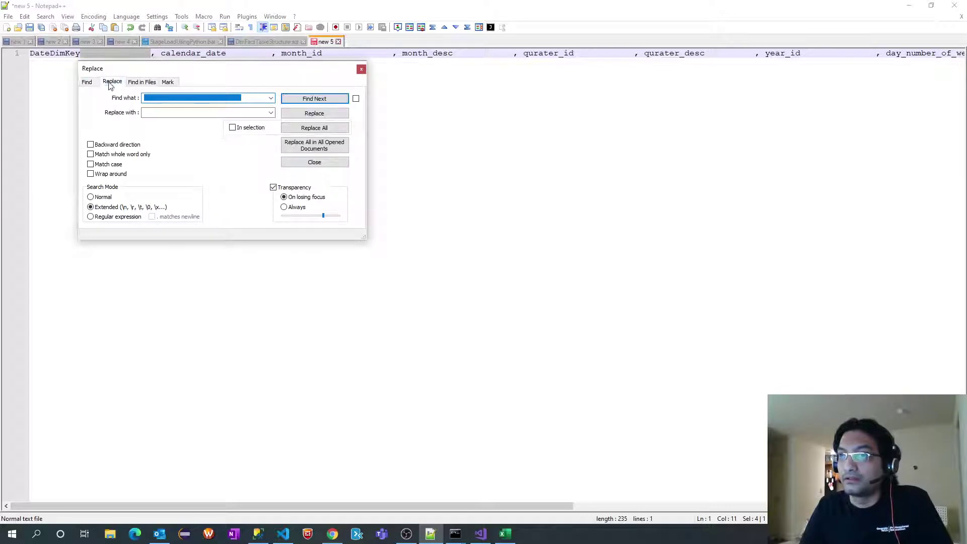
left_click(43, 58)
left_click(313, 129)
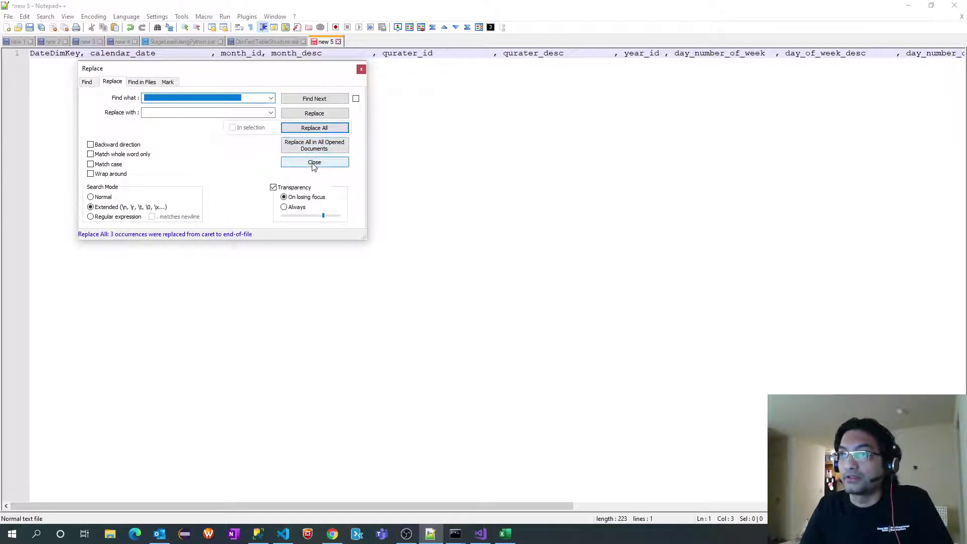
left_click(314, 162)
Try to remove the previously searched blank gap again with the whole line selected.
key("ctrl+a")
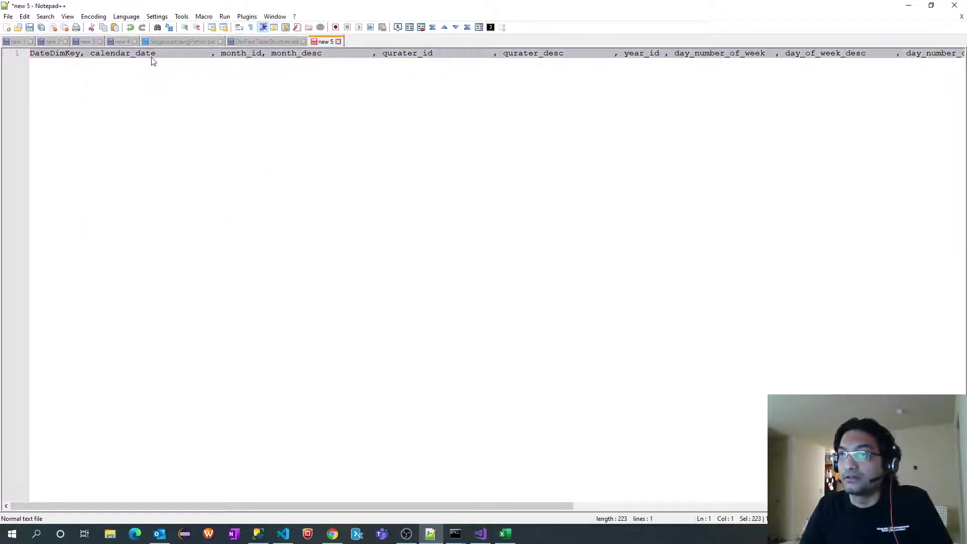
key("ctrl+f")
left_click(112, 82)
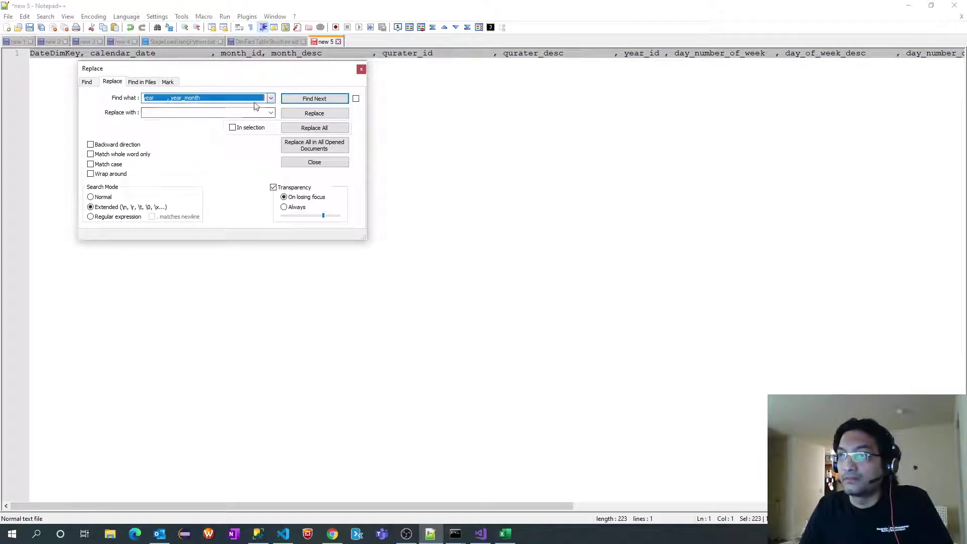
left_click(272, 98)
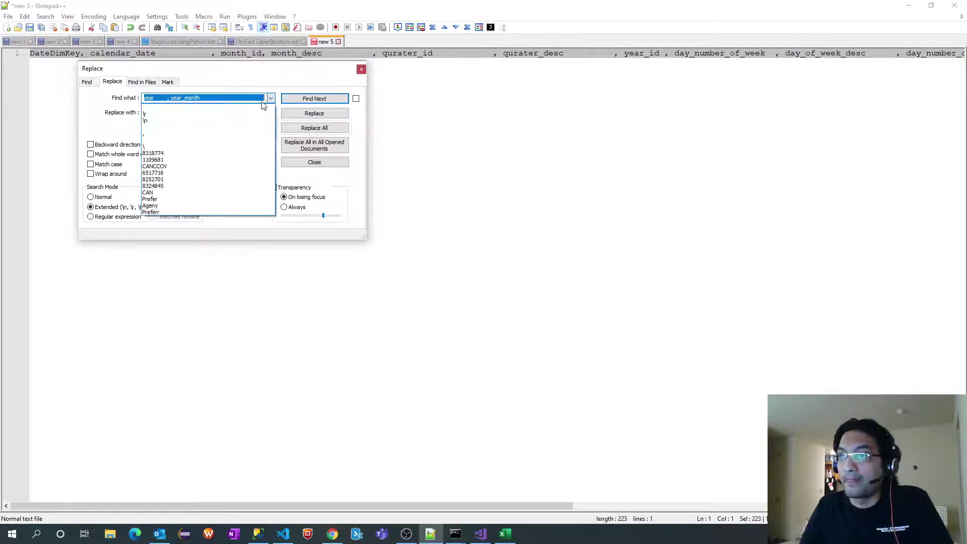
left_click(259, 110)
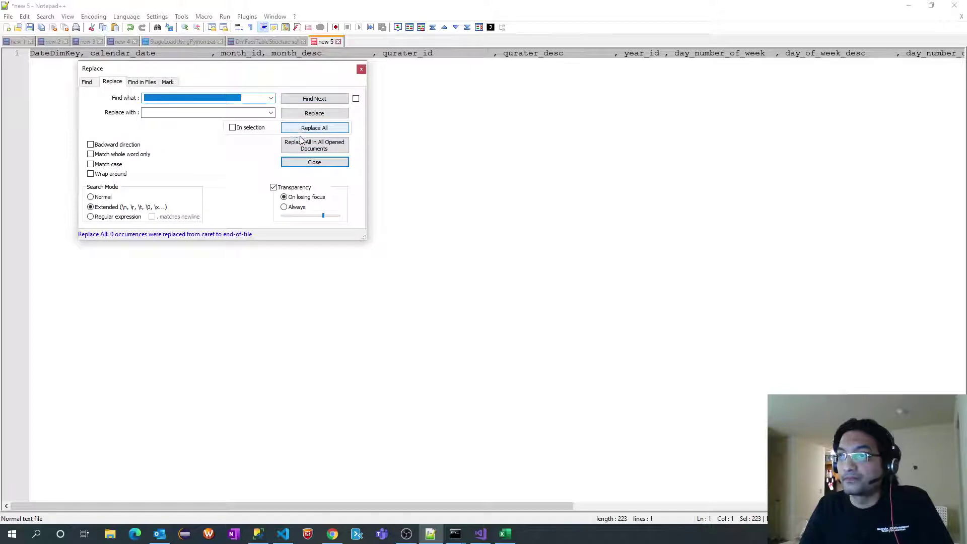
left_click(315, 162)
Use the blank gap after calendar_date as search text and replace all its occurrences from the line's start with nothing.
left_click(156, 54)
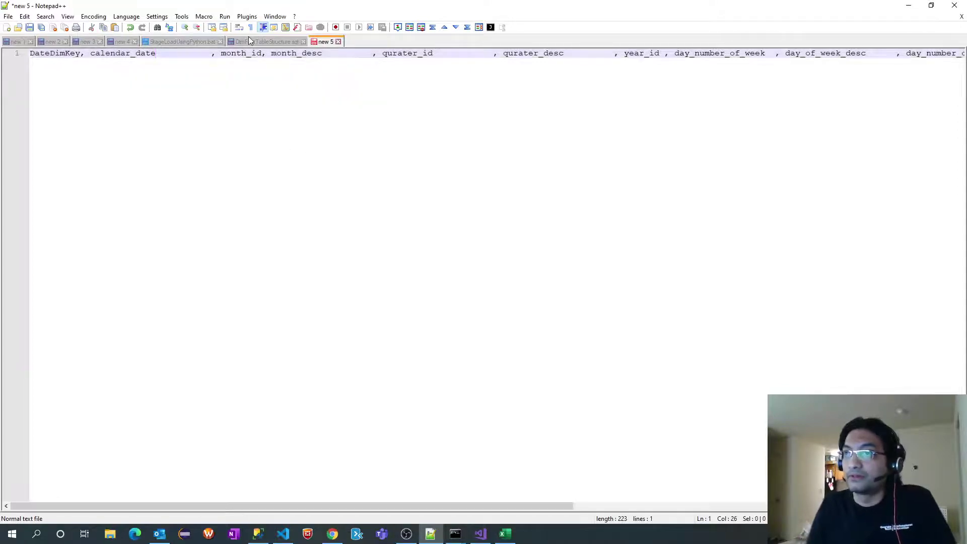
key("ctrl+shift+Right")
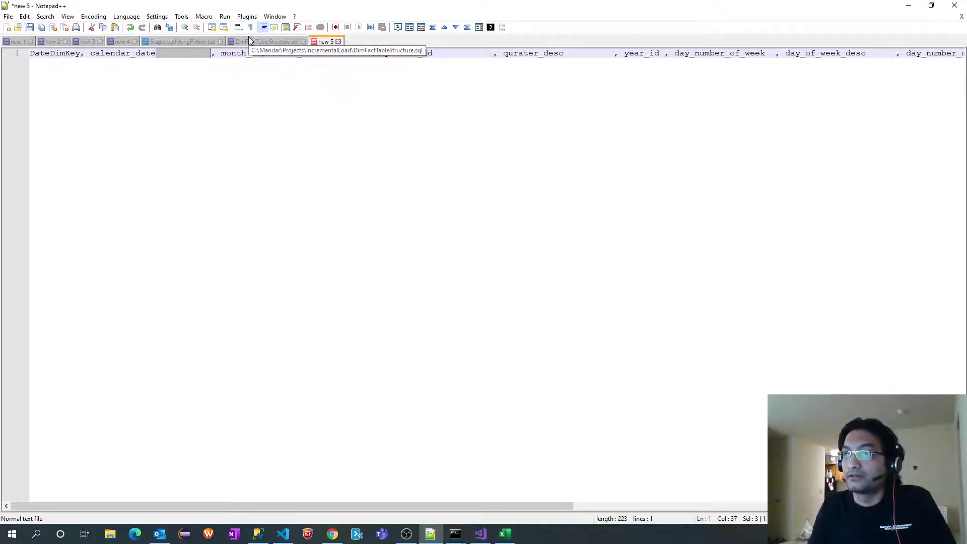
key("ctrl+f")
left_click(41, 54)
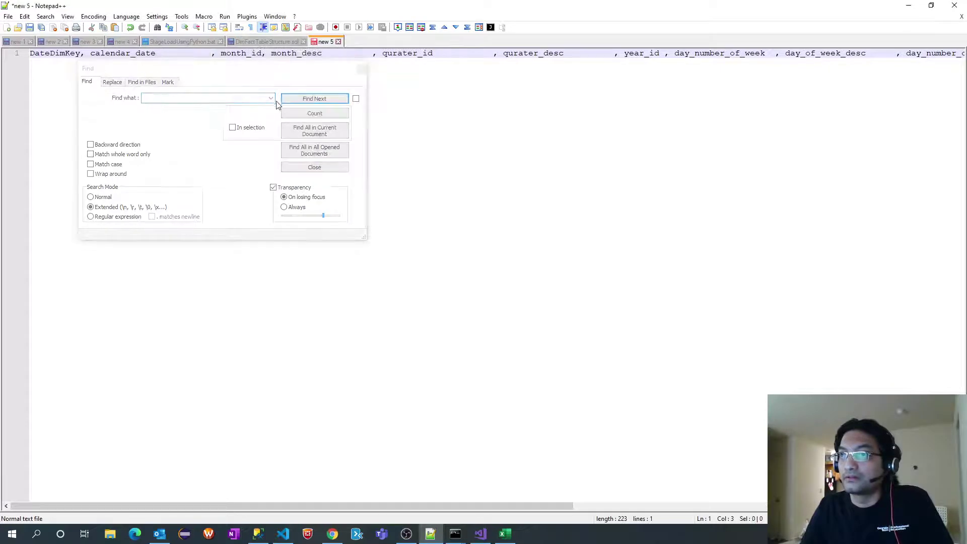
key("ctrl+f")
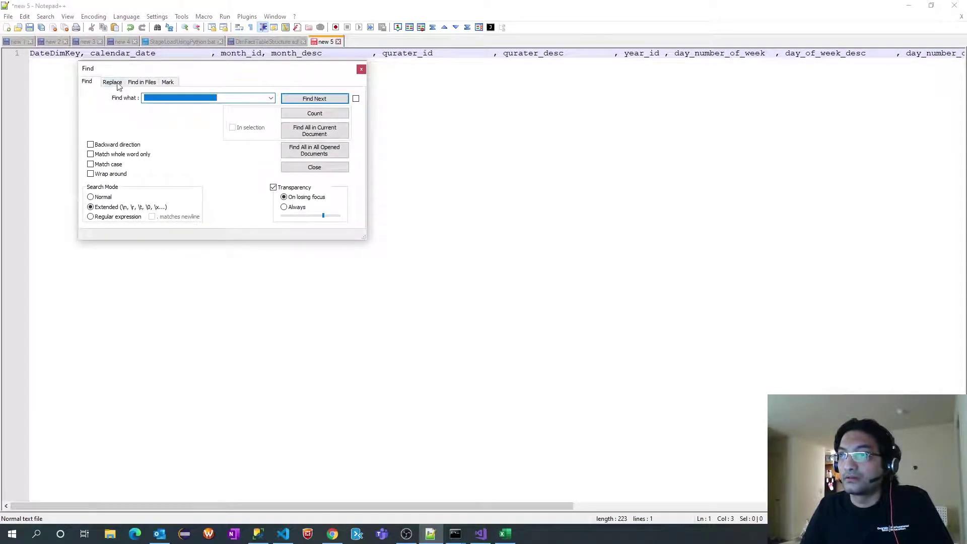
left_click(118, 85)
left_click(313, 129)
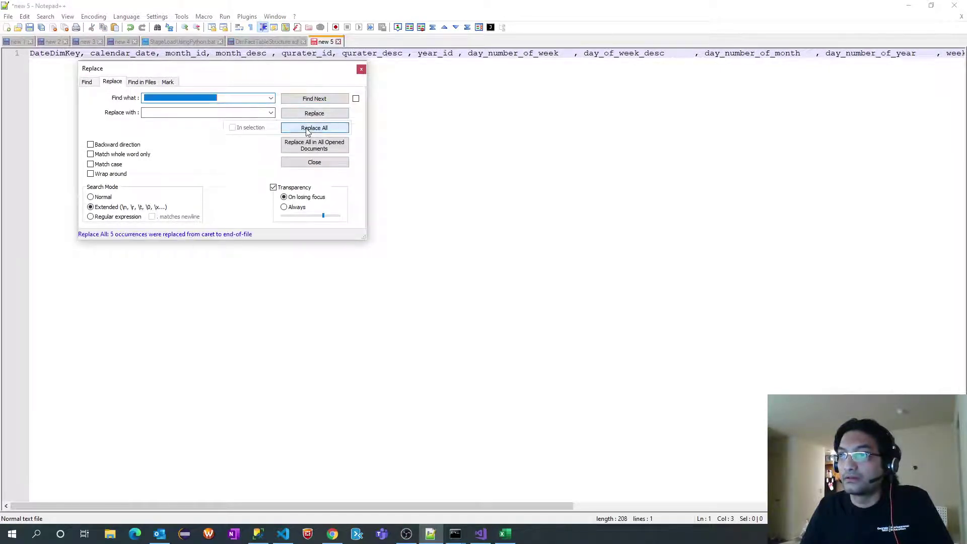
left_click(314, 162)
Delete the blank gap between day_number_of_week and the comma that follows it.
left_click(569, 57)
key("shift+Left")
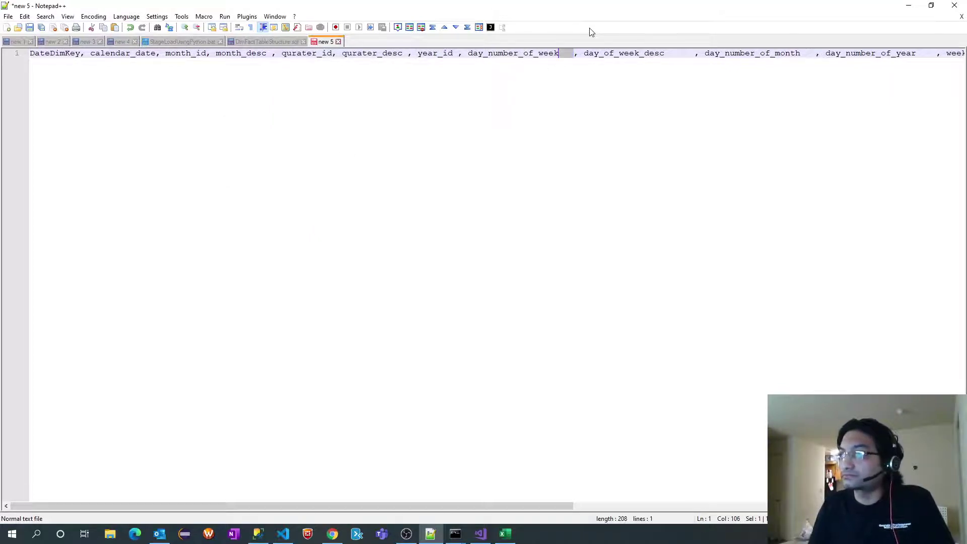
key("BackSpace")
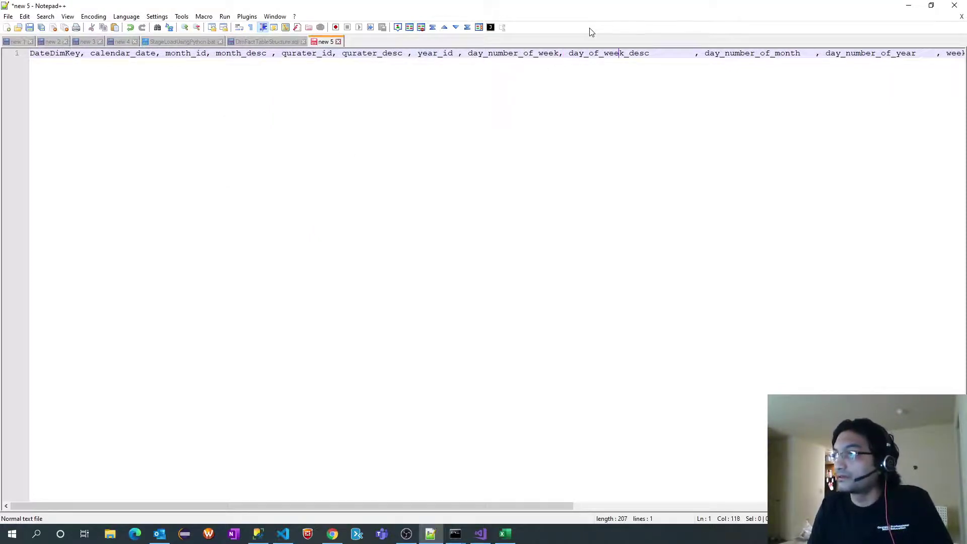
Delete the extra blank space between day_of_week_desc and the comma that follows it.
key("shift+Right")
key("shift+Right")
key("shift+Right")
key("shift+Right")
key("shift+Left")
key("shift+Left")
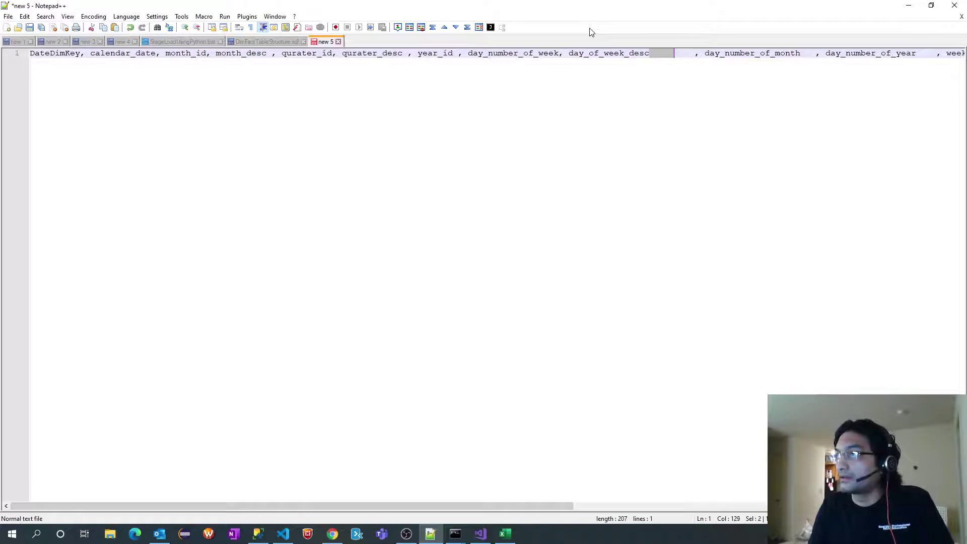
key("Delete")
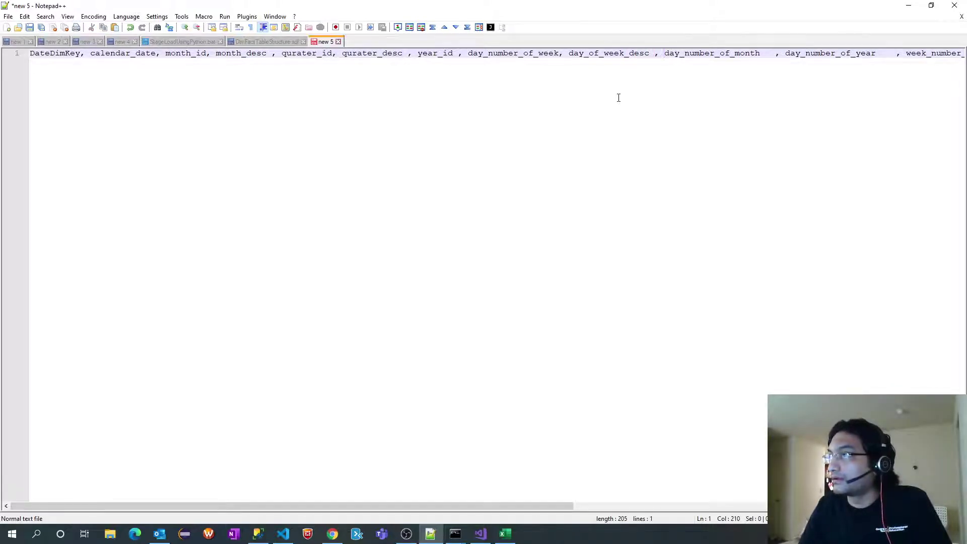
Delete the extra blank gaps before the commas following day_number_of_year and day_number_of_month.
key("End")
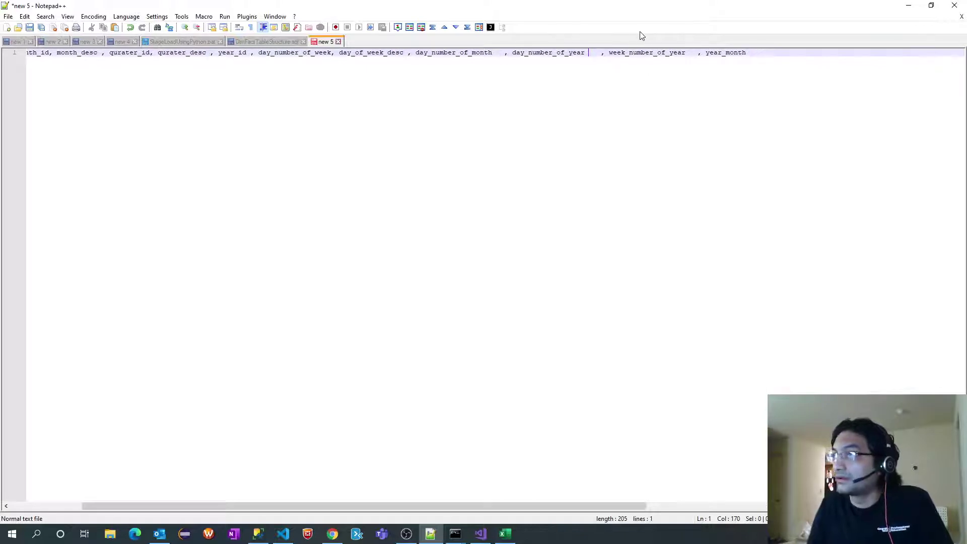
key("shift+Right")
key("Delete")
key("shift+Left")
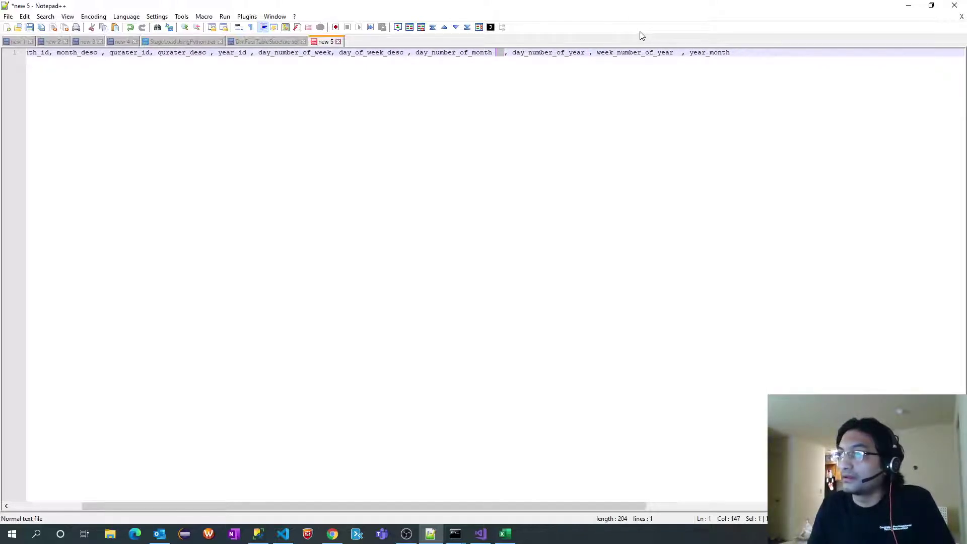
key("Delete")
Delete the extra blank gap between week_number_of_year and the comma before year_month.
key("ctrl+Left")
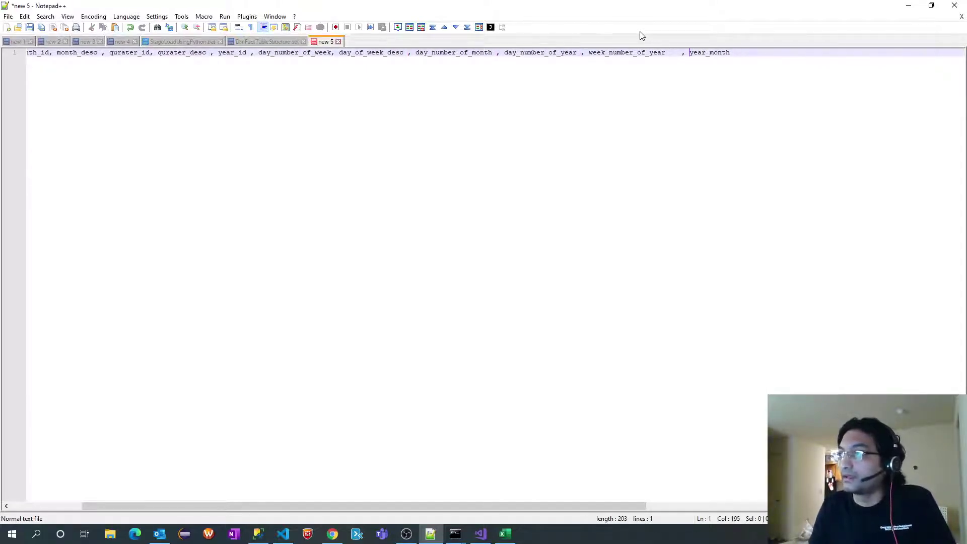
key("Left")
key("Left")
key("shift+Left")
key("Delete")
key("End")
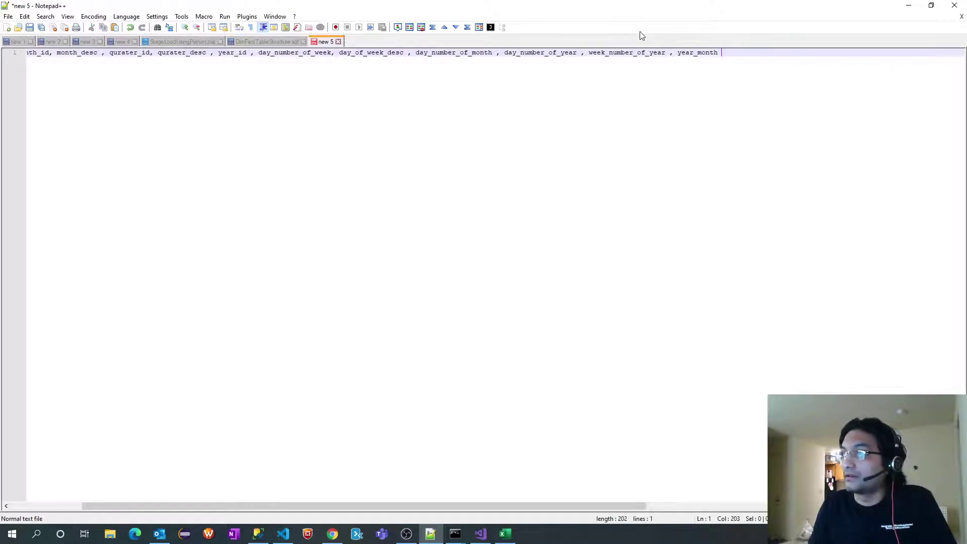
Copy the whole cleaned column list into the DimDate insert statement in cell A2 of the Excel workbook and add a closing parenthesis.
key("ctrl+a")
key("alt+Tab")
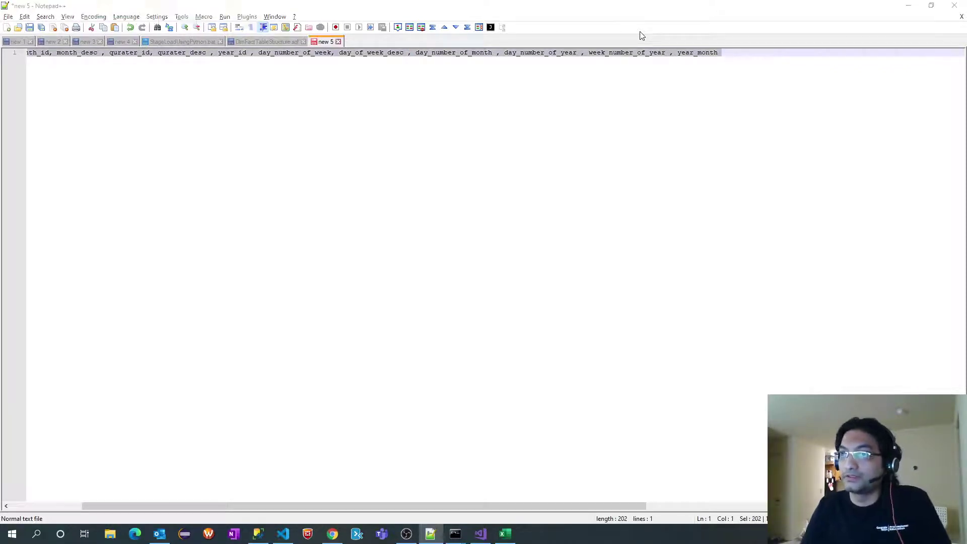
type("DateDimKey, calendar_date, month_id, month_desc , qurater_id, qurater_desc , year_id , day_number_of_week, day_of_week_desc    , day_number_of_month , day_number_of_year , week_number_of_year , year_month")
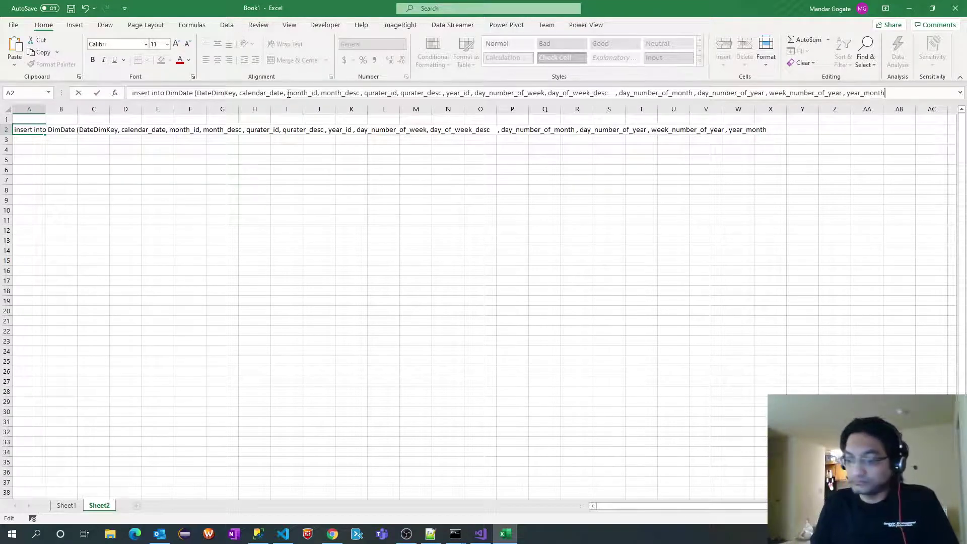
key("ctrl+Return")
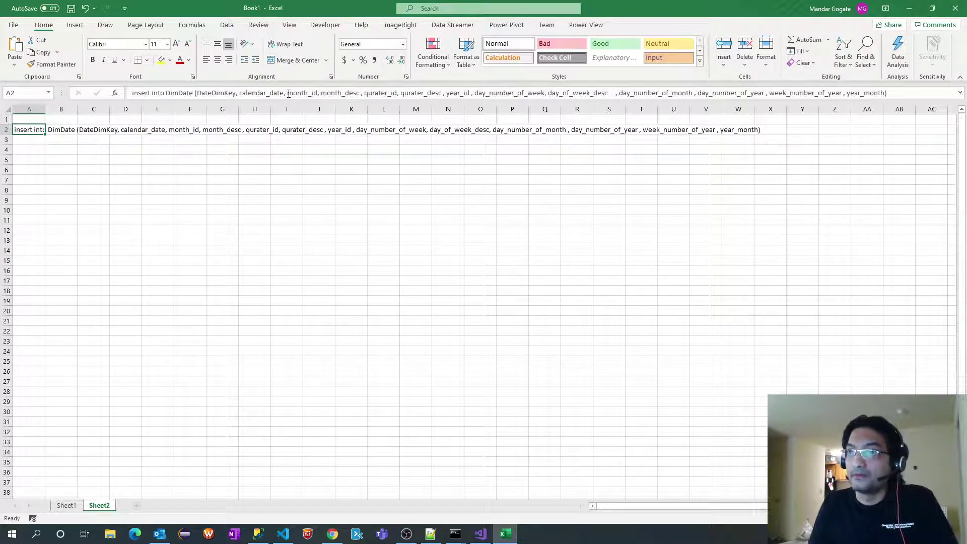
key("Right")
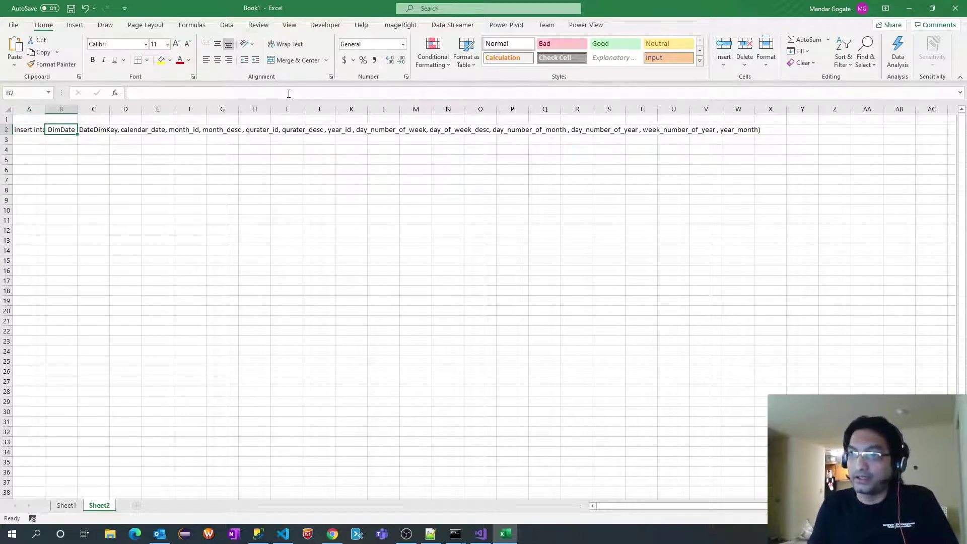
type("=CON")
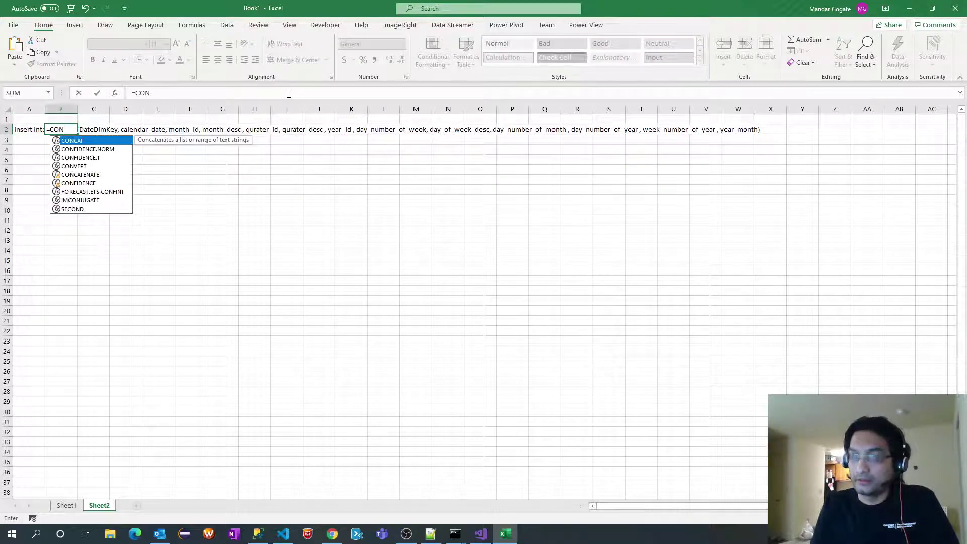
key("Tab")
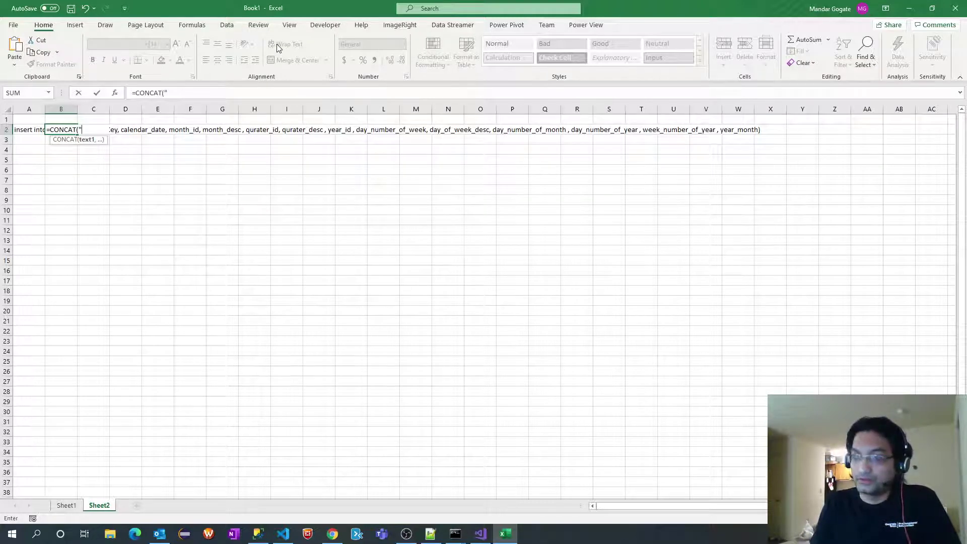
type("\"\",")
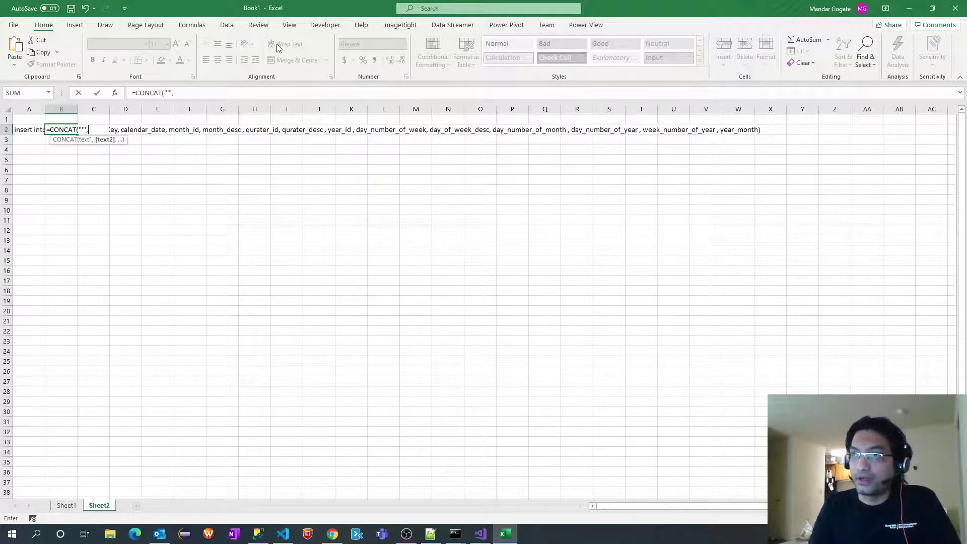
left_click(70, 507)
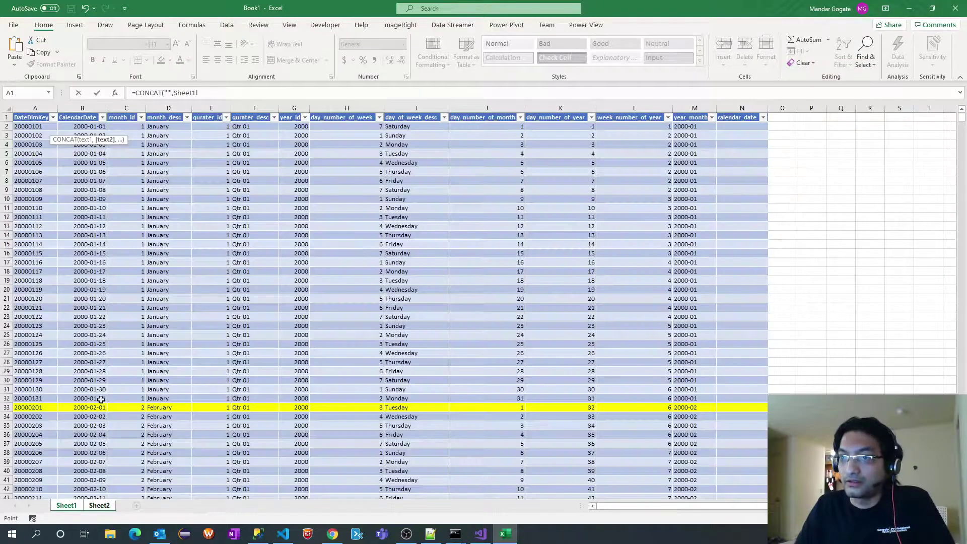
left_click(38, 126)
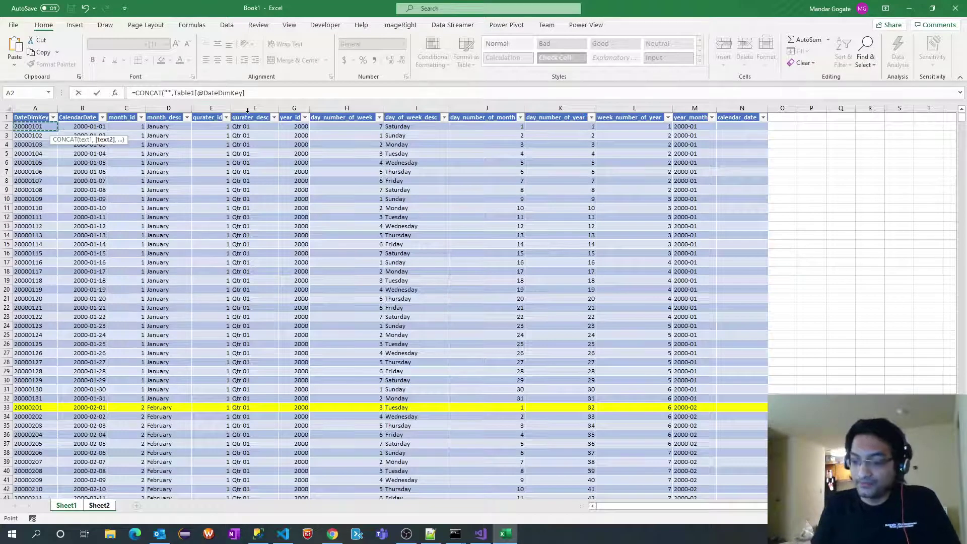
type(",\"")
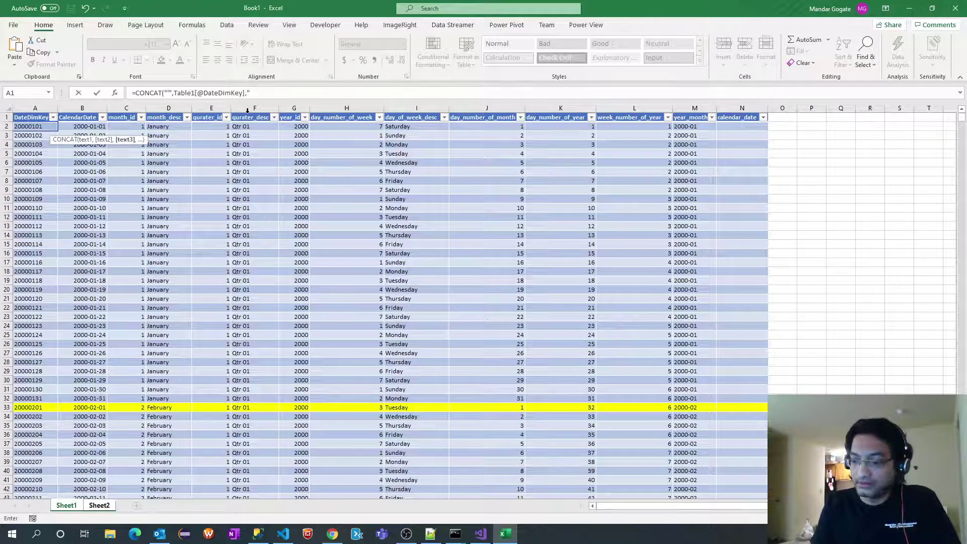
type(")")
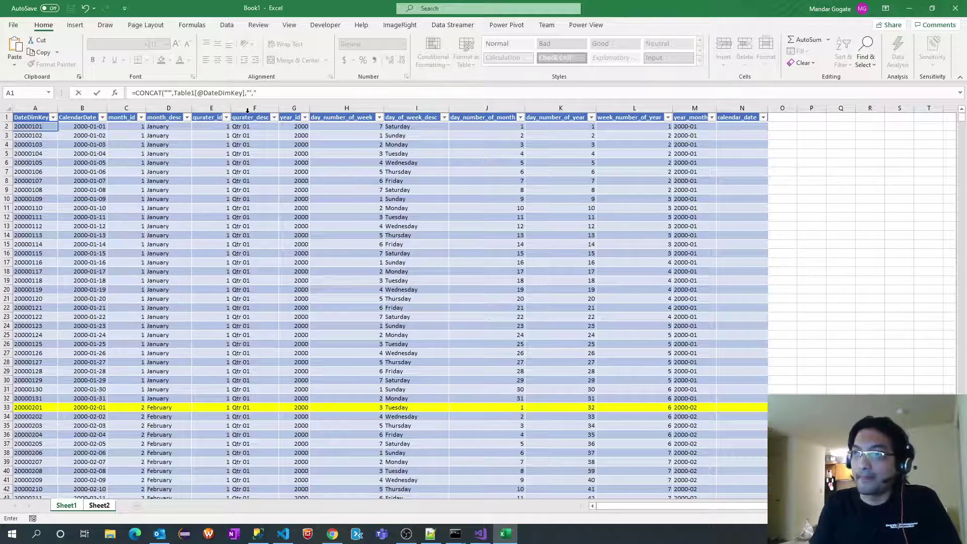
key("Return")
Fill the CONCAT formula from B2 across the row to O2, and reselect B2.
left_click(72, 130)
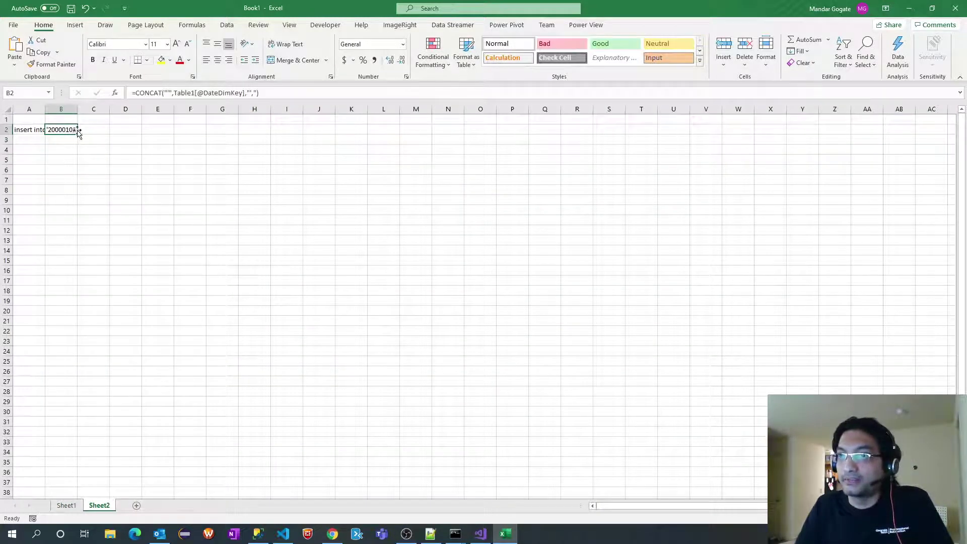
left_click_drag(78, 135, 492, 132)
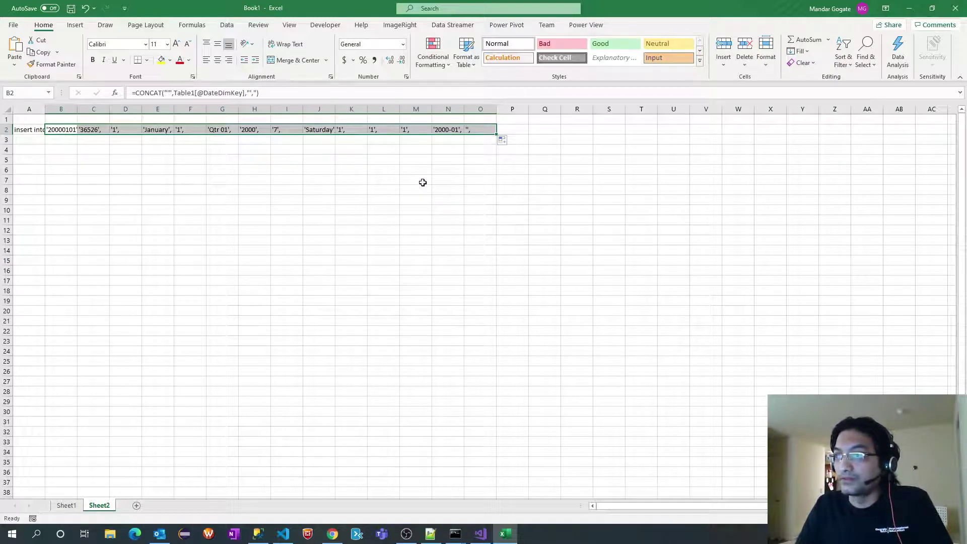
left_click(266, 168)
left_click(61, 130)
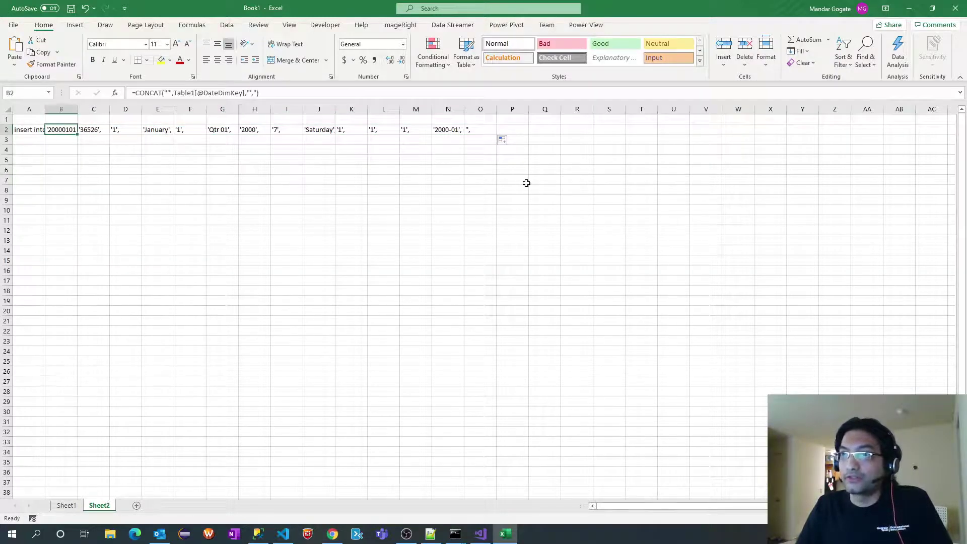
Switch to Notepad++ and show DateDimKey in the DimDate table definition of DimFactTableStructure.sql.
key("alt+Tab")
key("alt+Tab")
key("alt+Tab")
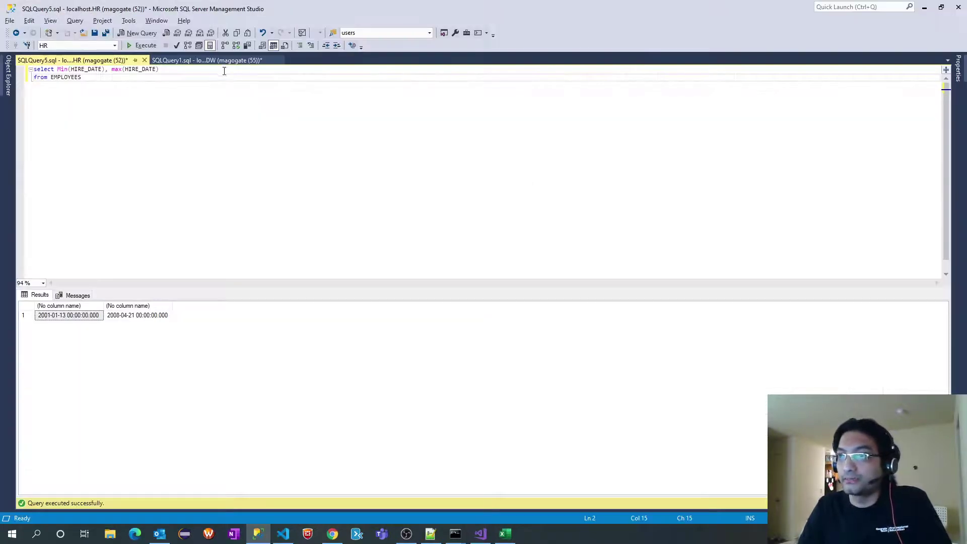
key("alt+Tab")
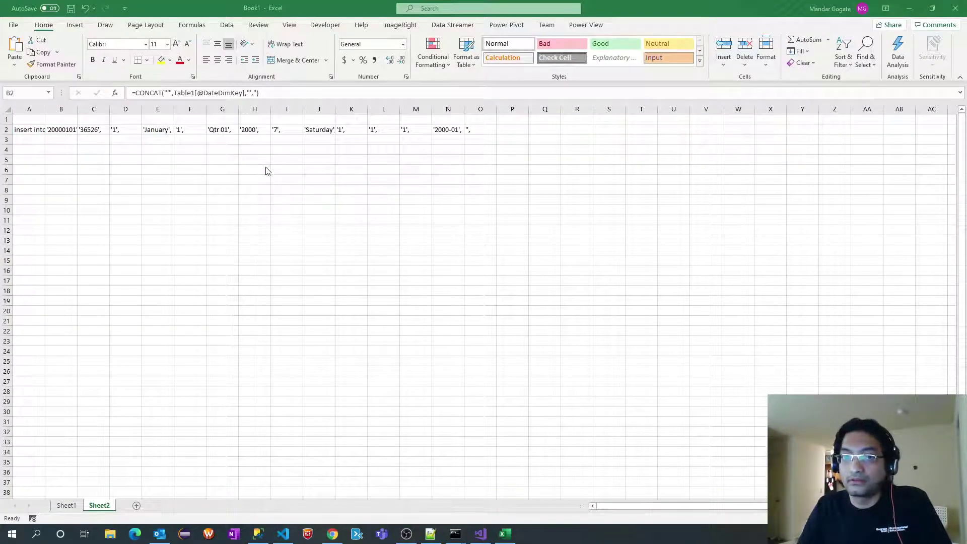
key("alt+Tab")
left_click(263, 42)
left_click(75, 392)
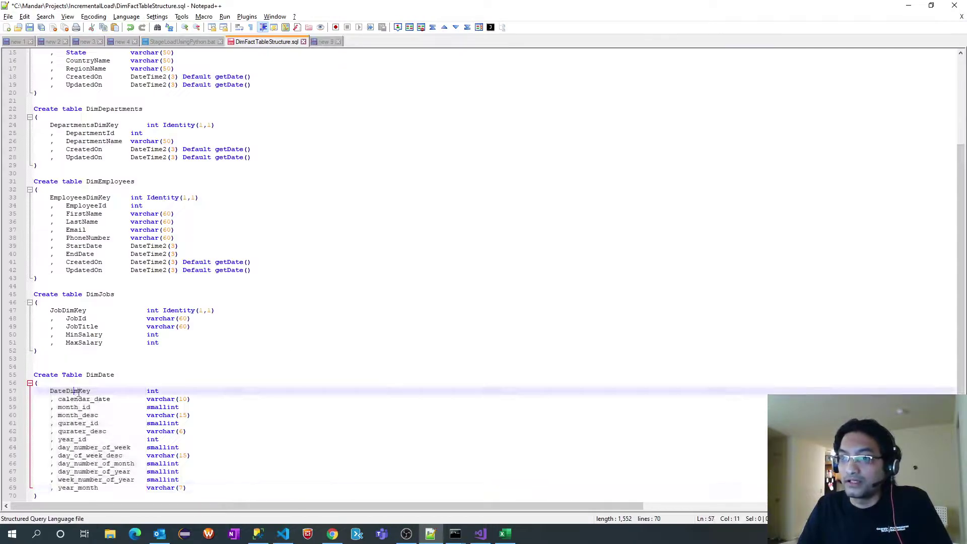
Return to Excel and compare the quoted calendar date in C2 of Sheet2 with its source date on Sheet1.
key("alt+Tab")
key("Right")
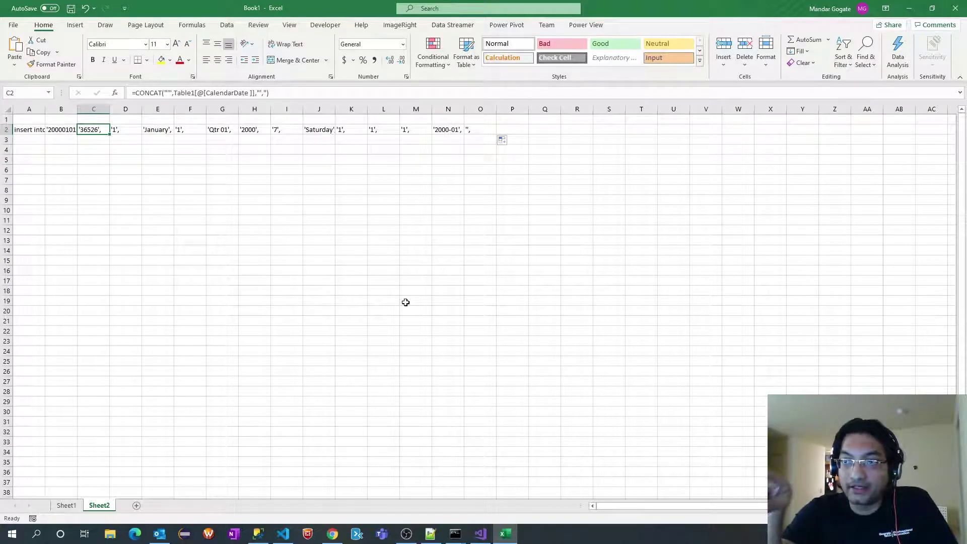
left_click(65, 507)
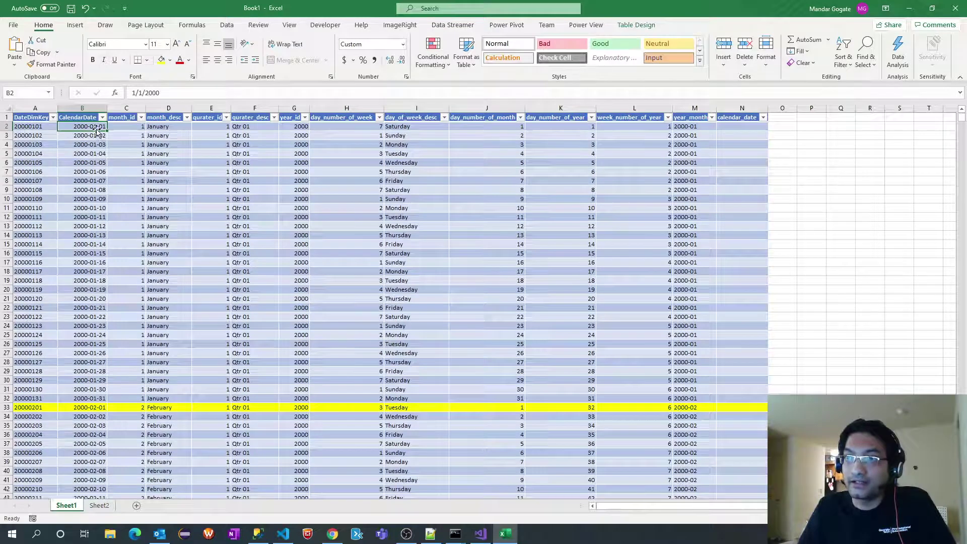
left_click(99, 505)
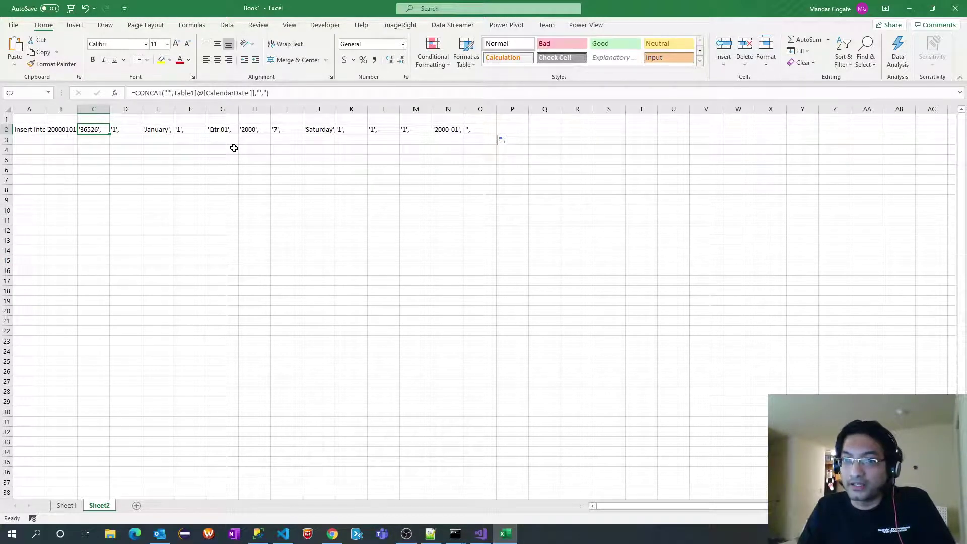
key("Right")
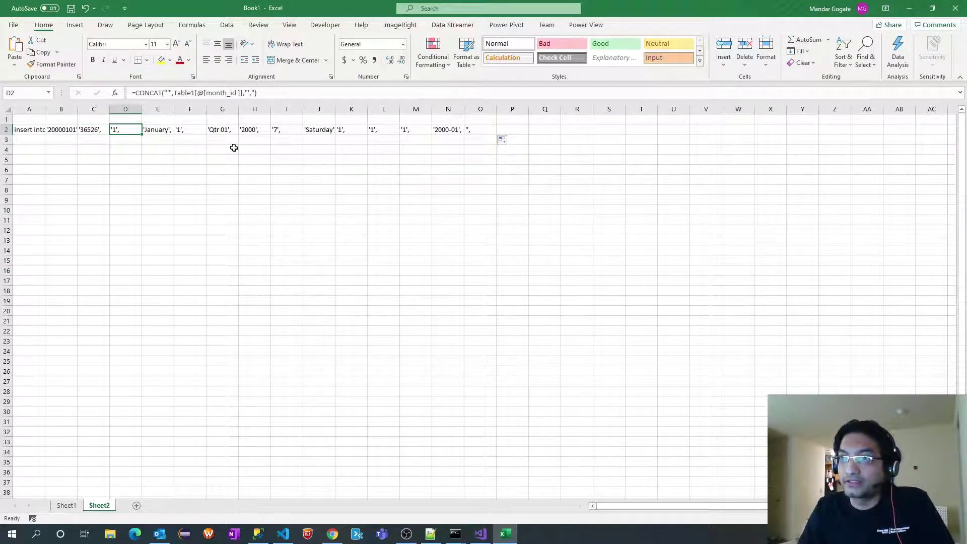
Compare the month_id, month_desc and qurater_id formulas in row 2 with the DimDate column order in the Notepad++ script.
key("alt+Tab")
key("Down")
key("Down")
key("Down")
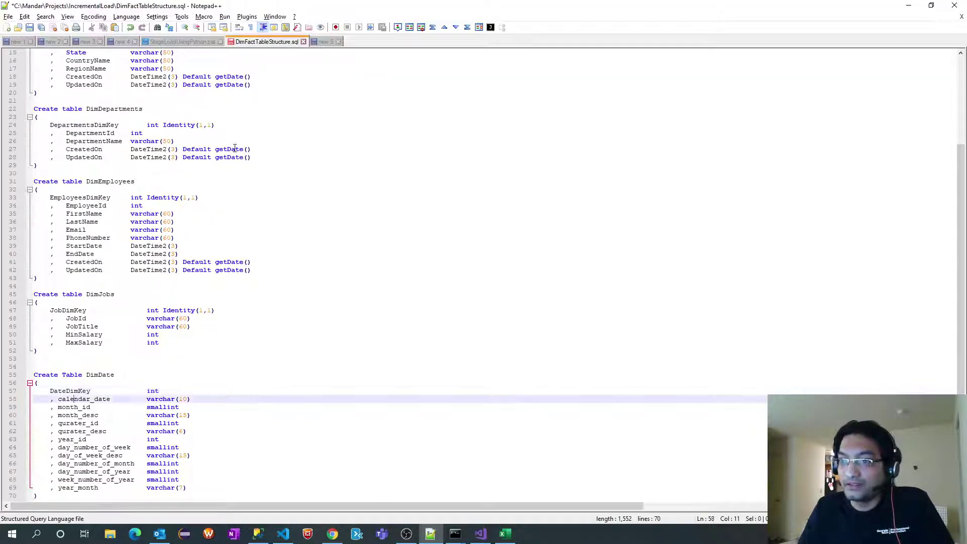
key("alt+Tab")
key("Right")
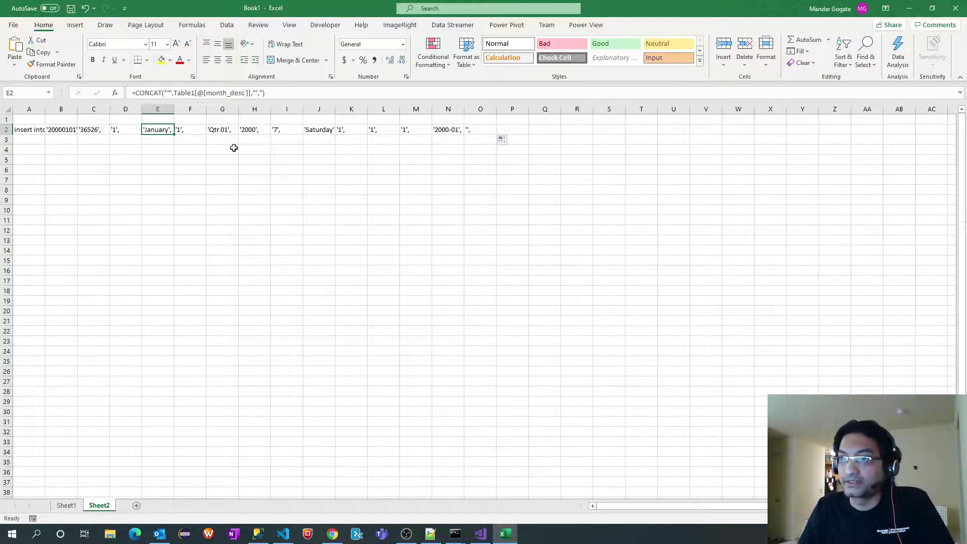
key("Right")
key("alt+Tab")
key("Down")
key("alt+Tab")
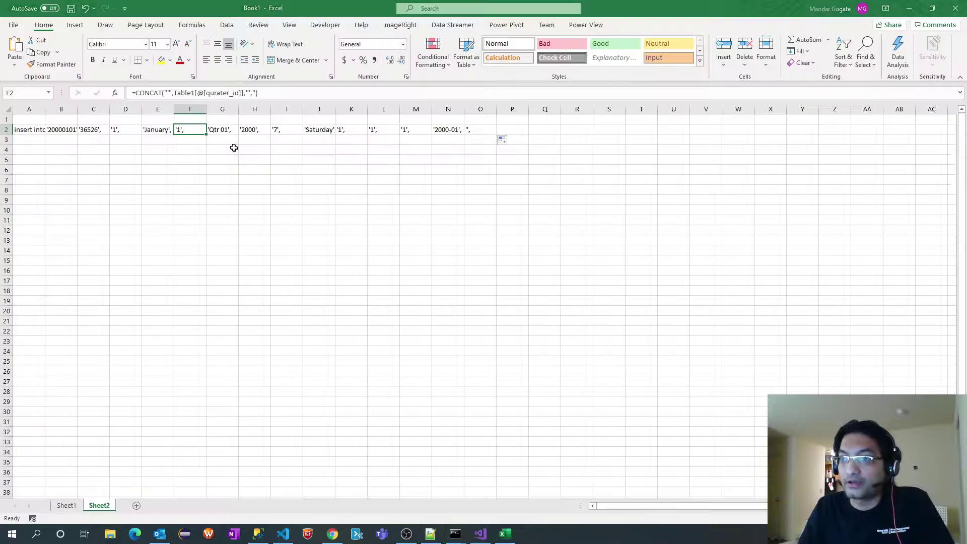
Check the qurater_desc, year_id and day_number_of_week cells in Excel against the matching DimDate columns in the Notepad++ script.
key("Right")
key("Right")
key("alt+Tab")
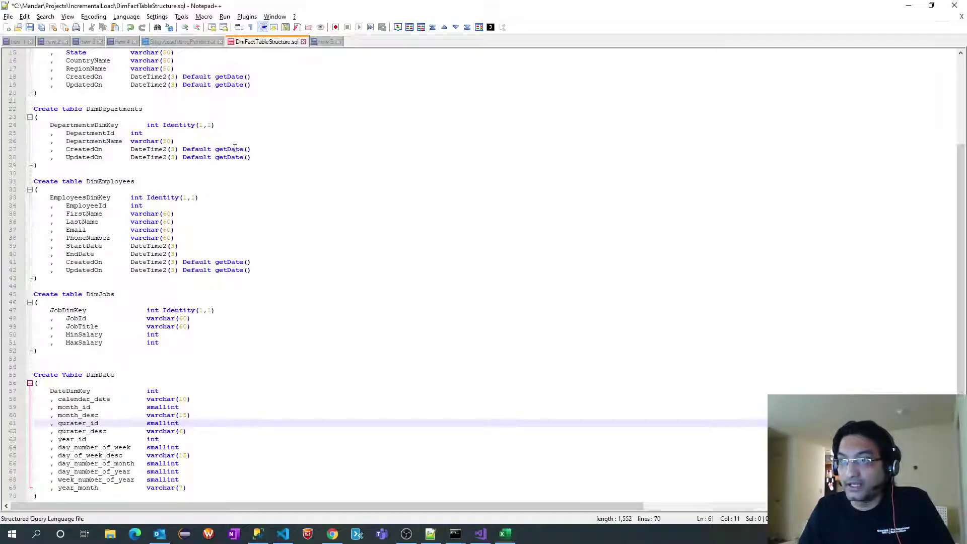
key("Down")
key("Down")
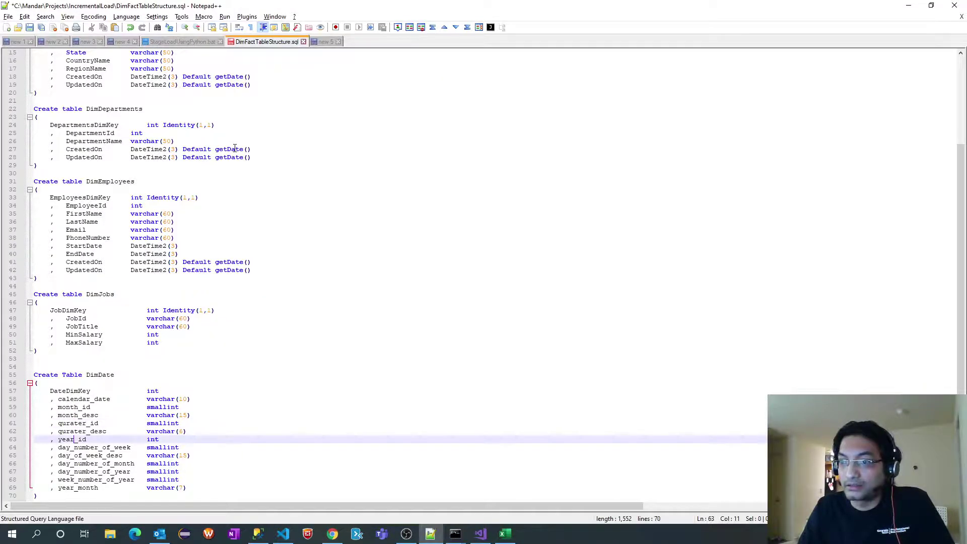
key("alt+Tab")
key("Right")
key("alt+Tab")
key("Down")
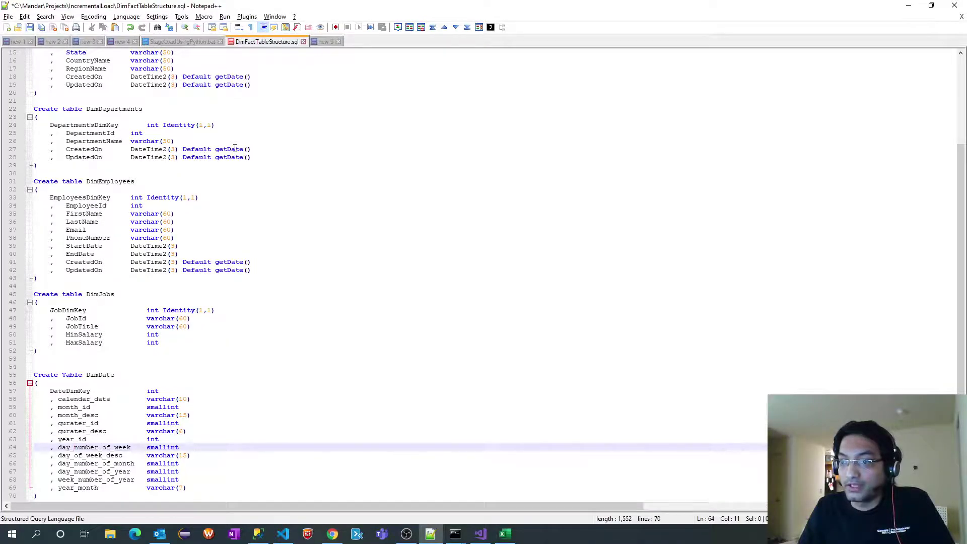
Compare the day_of_week_desc and day_number_of_month cells in row 2 of Sheet2 with the matching DimDate columns in the Notepad++ script.
key("alt+Tab")
key("Right")
key("alt+Tab")
key("Down")
key("Down")
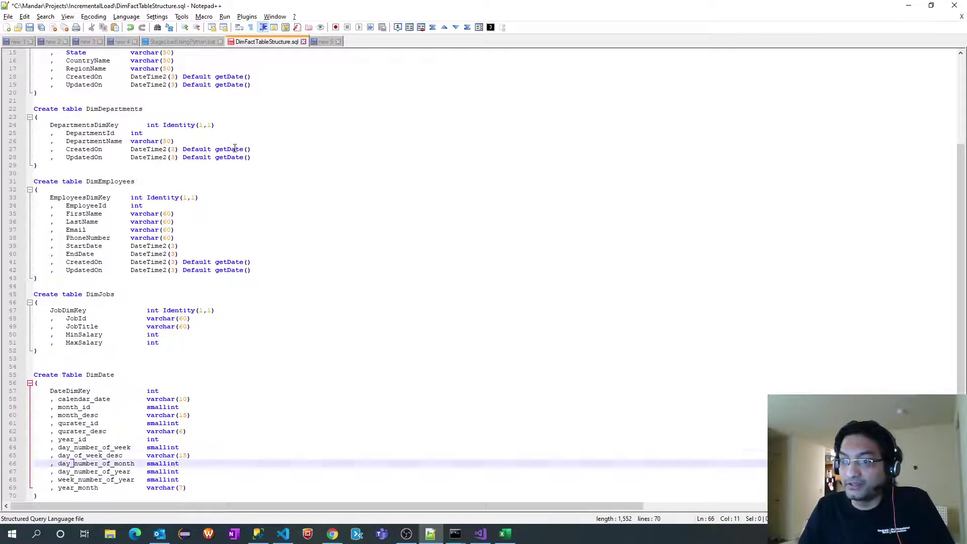
key("alt+Tab")
key("Right")
key("alt+Tab")
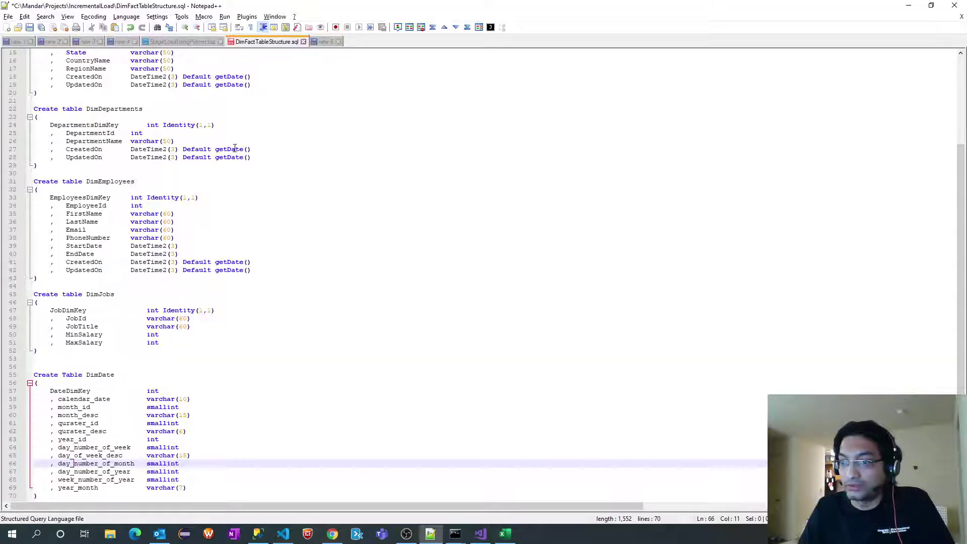
Check the day_number_of_year and week_number_of_year formulas in row 2 against the DimDate column order in the Notepad++ script.
key("Down")
key("alt+Tab")
key("Right")
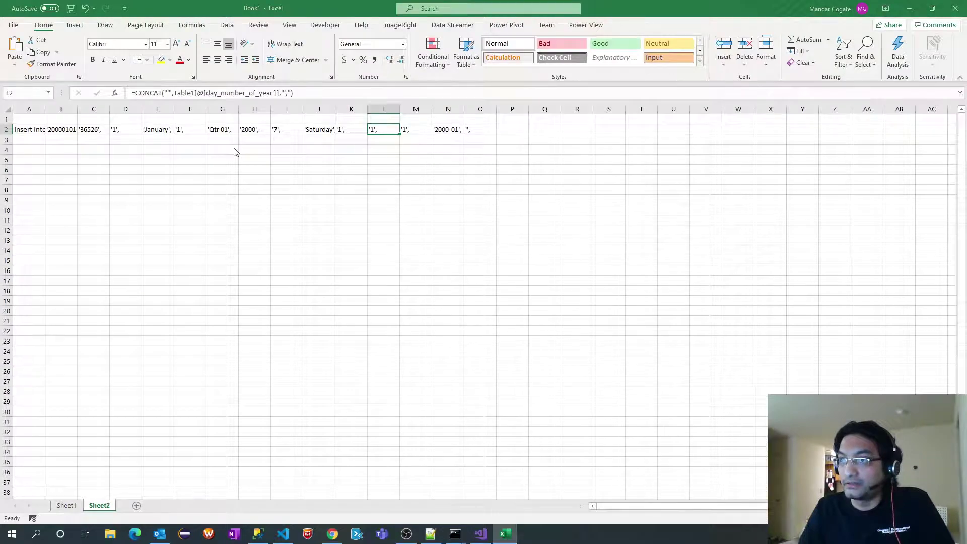
key("alt+Tab")
key("Down")
key("alt+Tab")
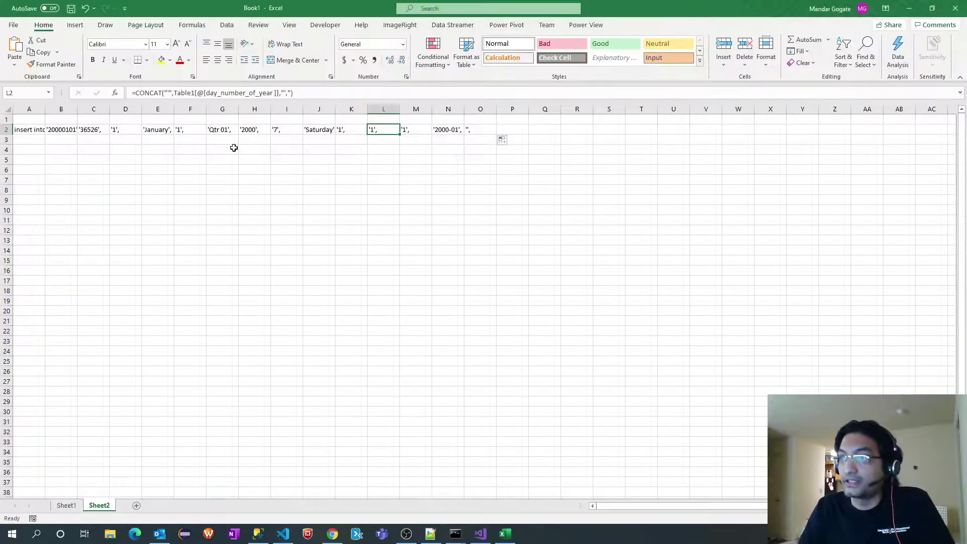
key("Right")
key("alt+Tab")
key("Down")
key("alt+Tab")
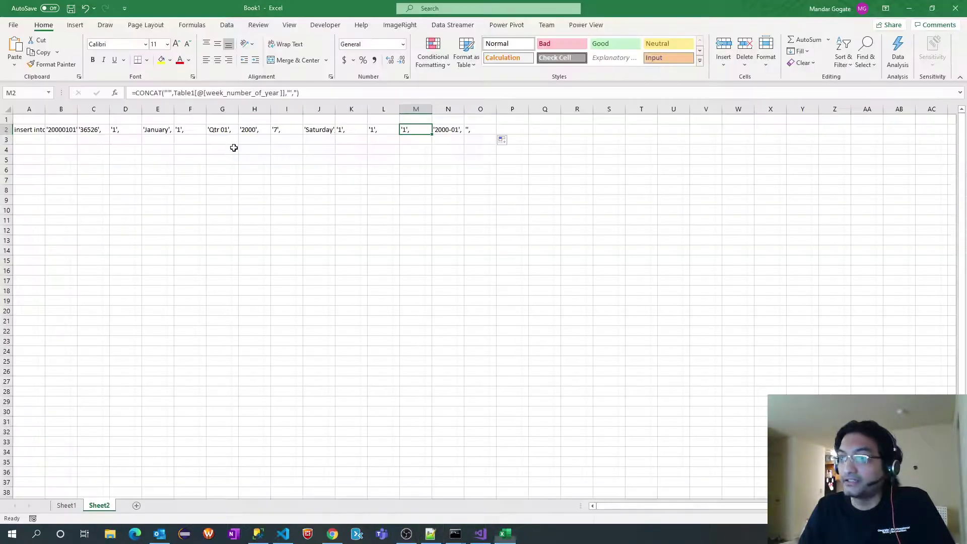
End the year_month CONCAT formula in N2 with a closing parenthesis instead of the comma, and clear the leftover formula in O2.
key("Right")
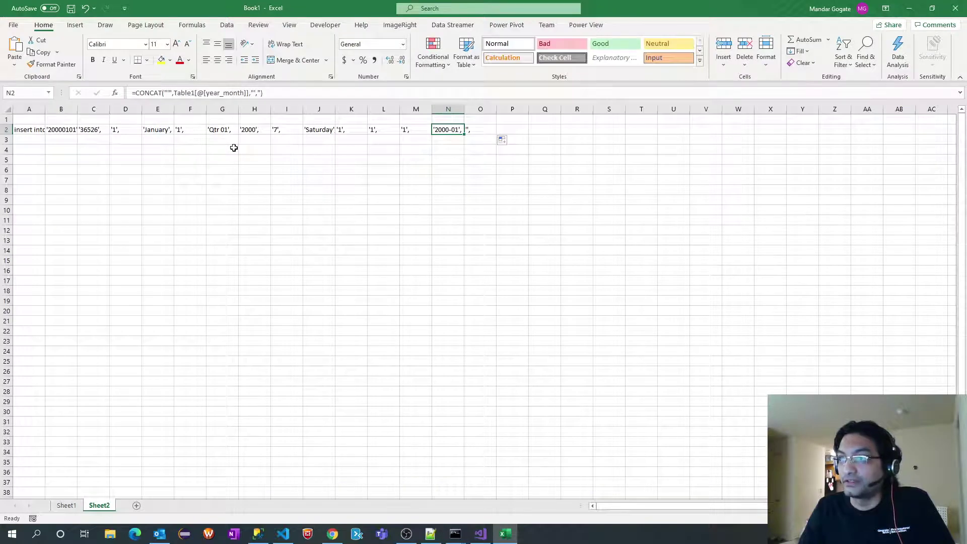
key("F2")
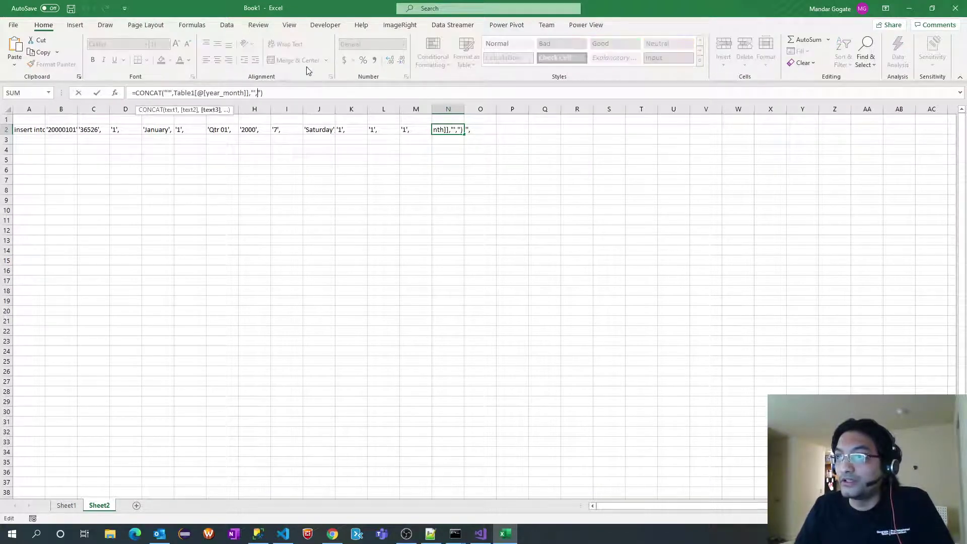
type(")")
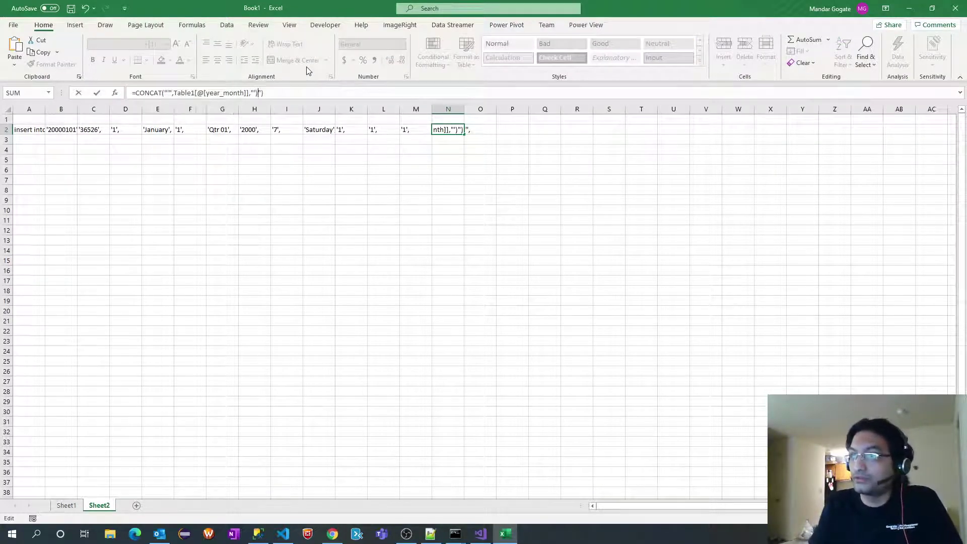
key("Return")
key("Up")
key("Right")
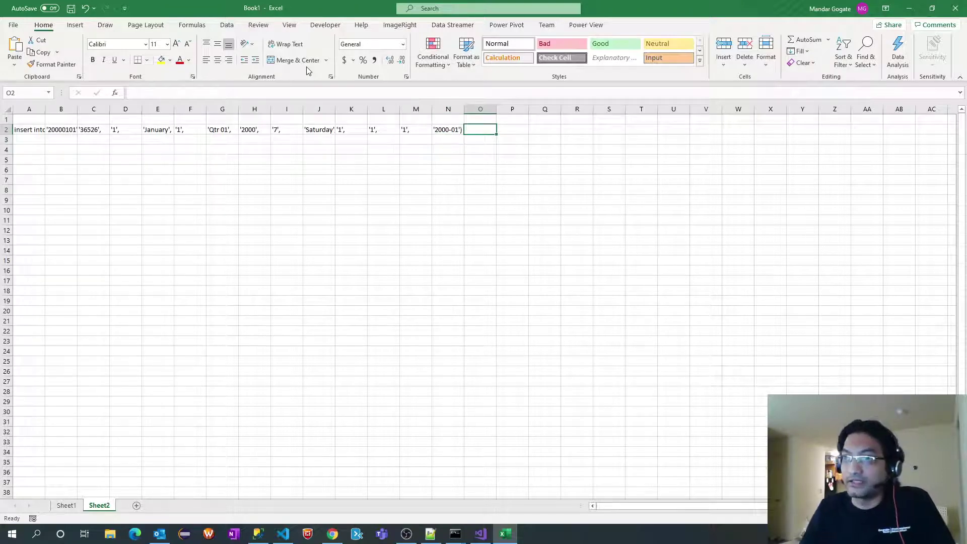
Copy all CalendarDate values on Sheet1, from B2 down to the last row of the table.
left_click(94, 132)
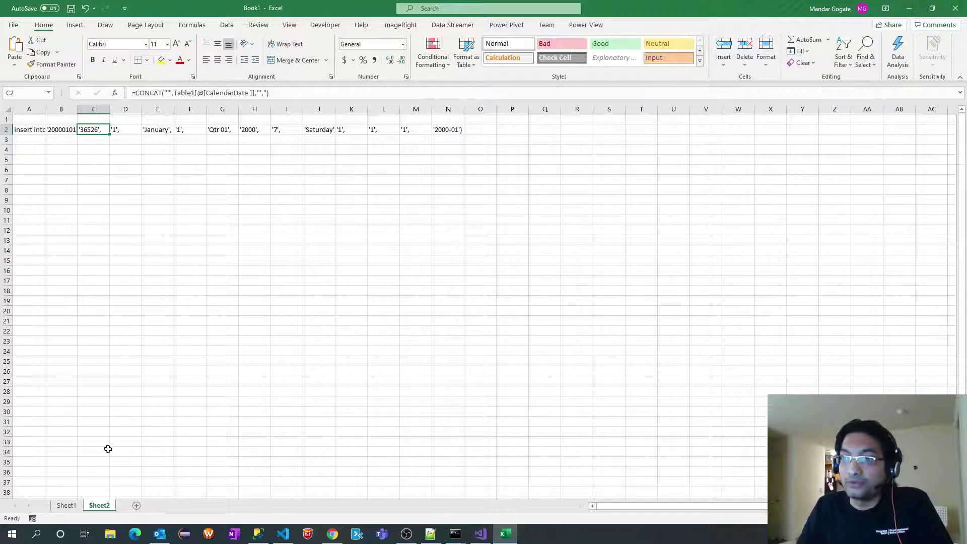
left_click(62, 508)
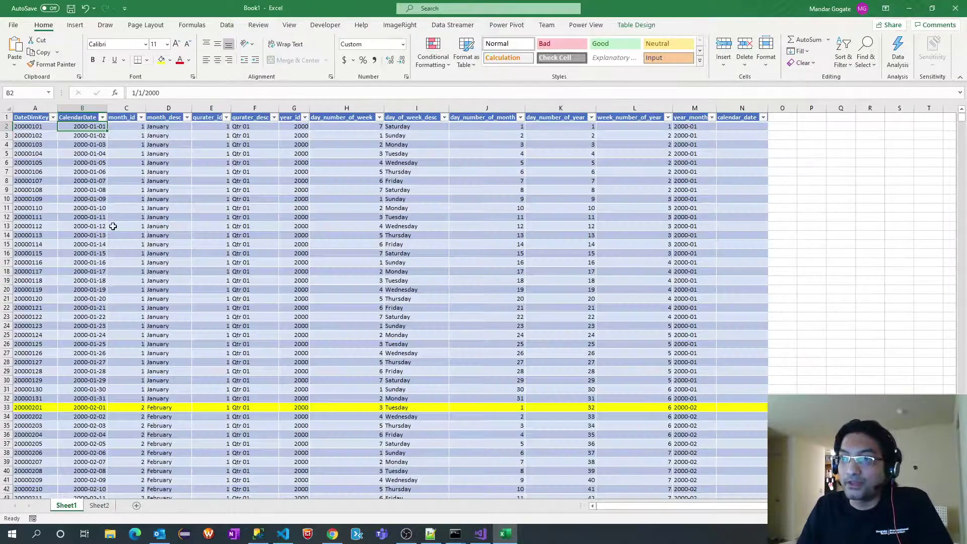
left_click(90, 180)
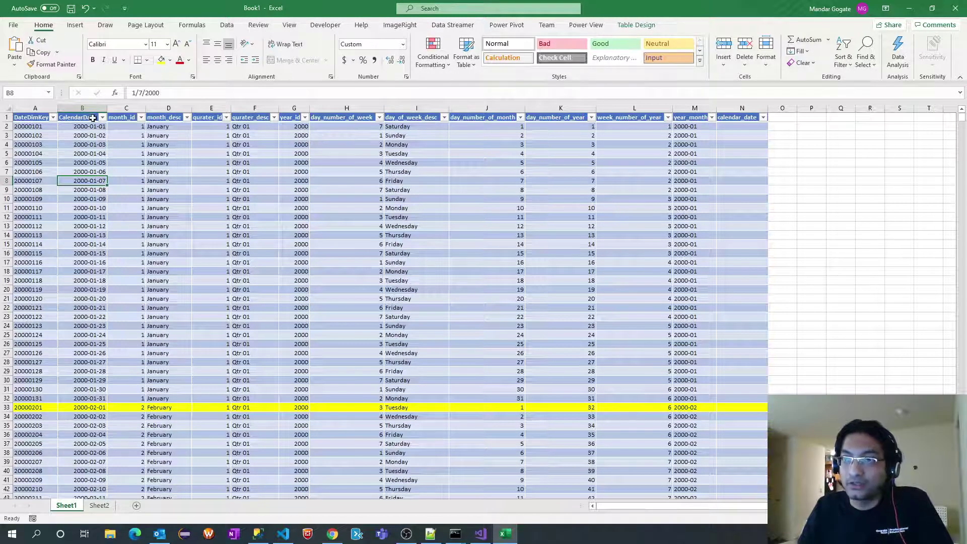
left_click(89, 126)
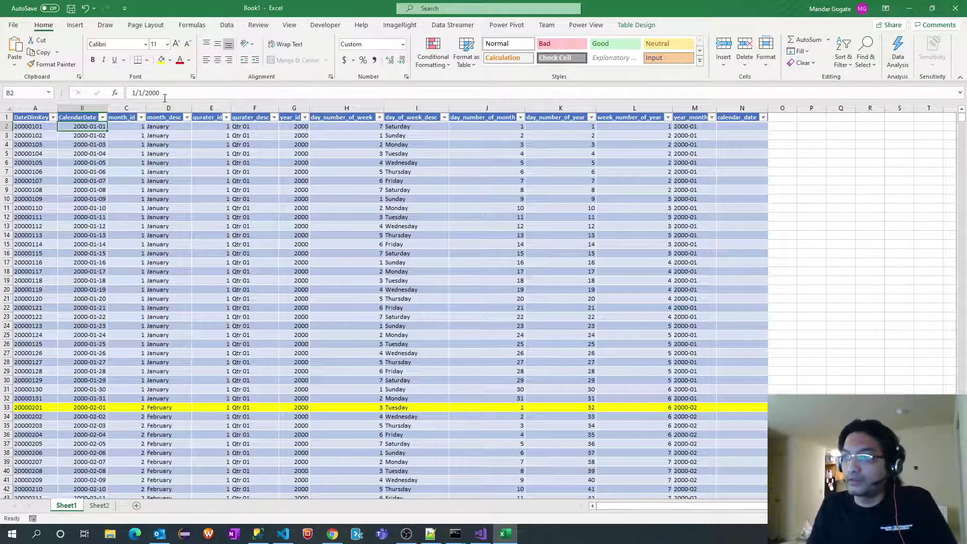
key("ctrl+shift+Down")
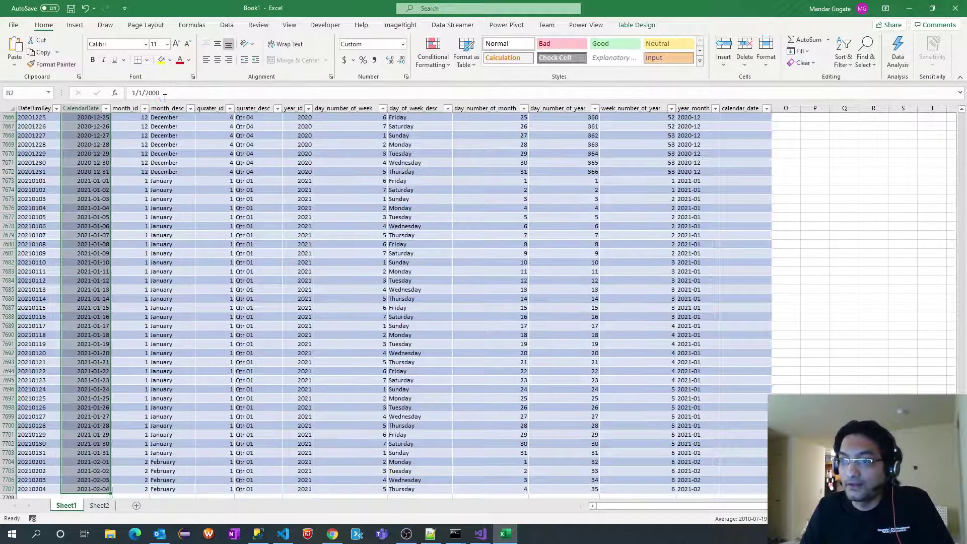
key("ctrl+c")
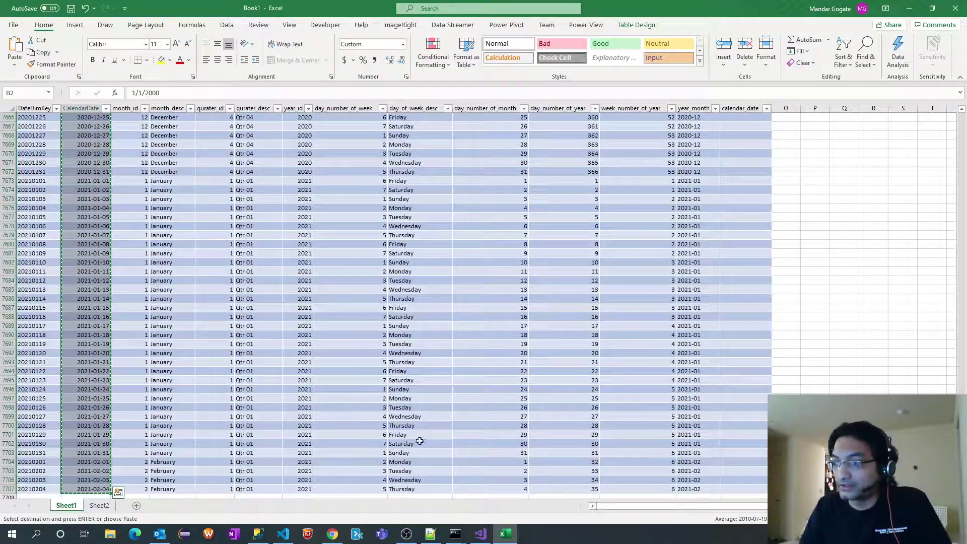
Switch to Notepad++ and replace the column list in the new 5 document with the copied dates.
left_click(430, 535)
left_click(328, 42)
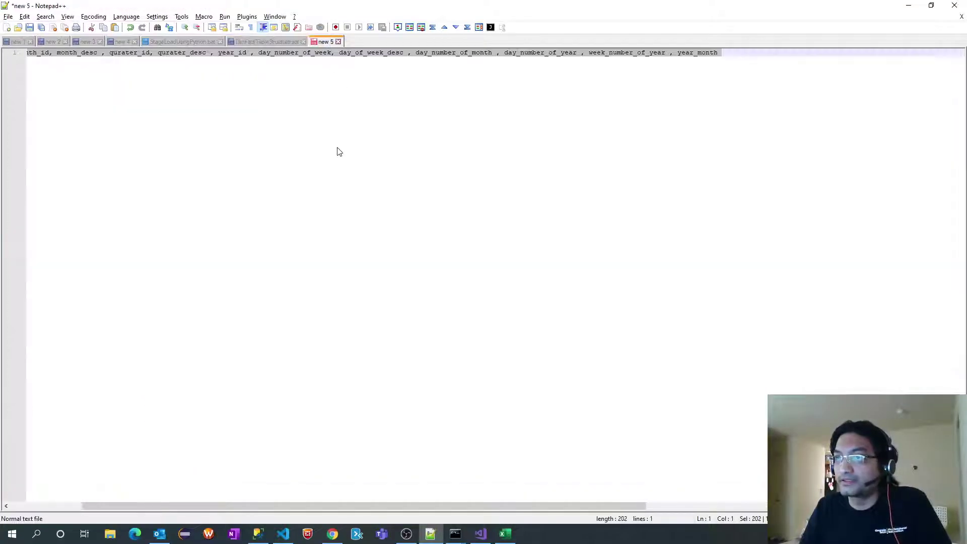
key("ctrl+v")
key("ctrl+Home")
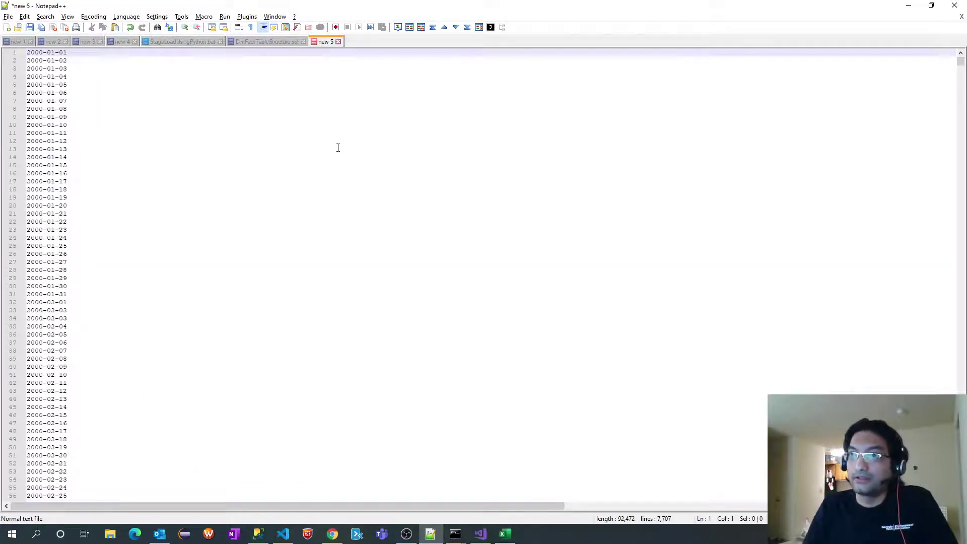
Insert a single quote in front of every date, from line 1 through line 7706.
left_click_drag(960, 62, 961, 499)
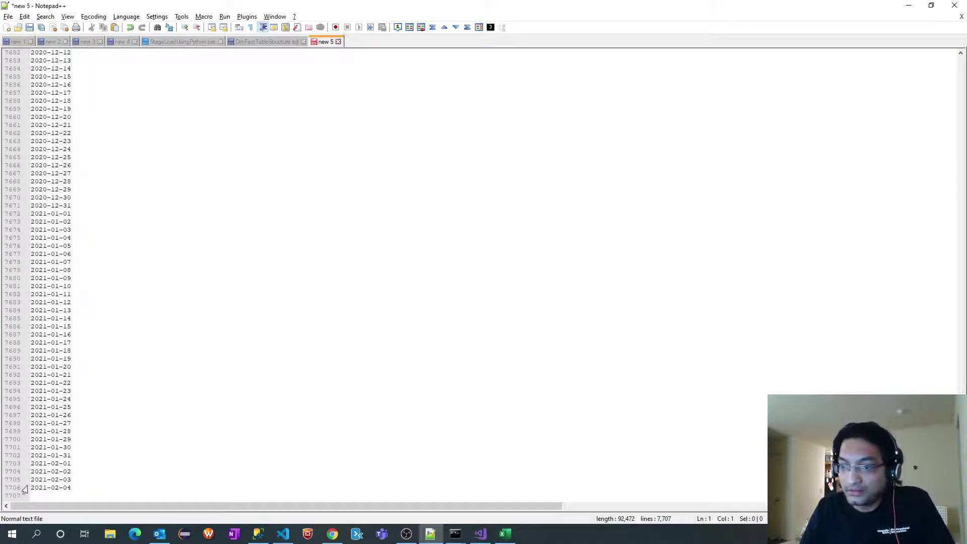
key("alt+shift+Down")
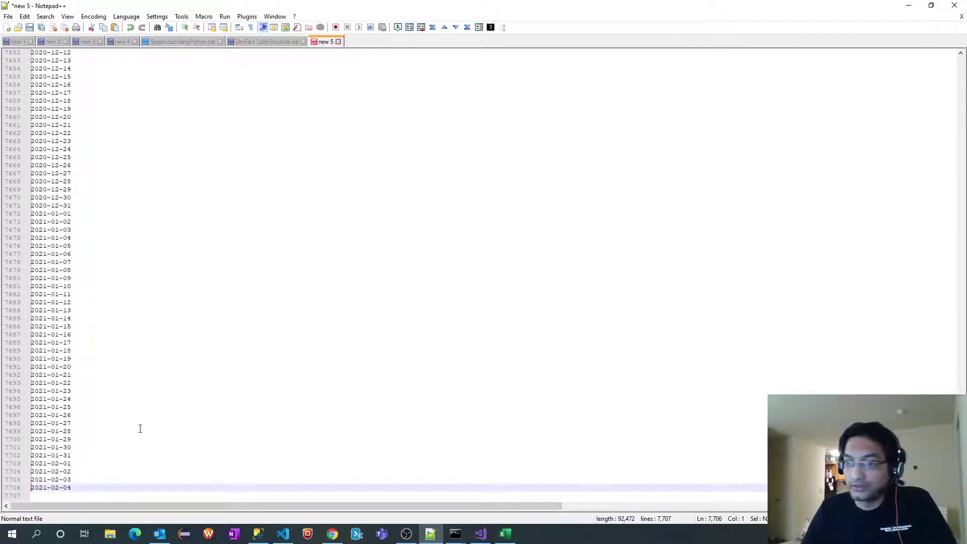
type("'")
left_click(142, 425)
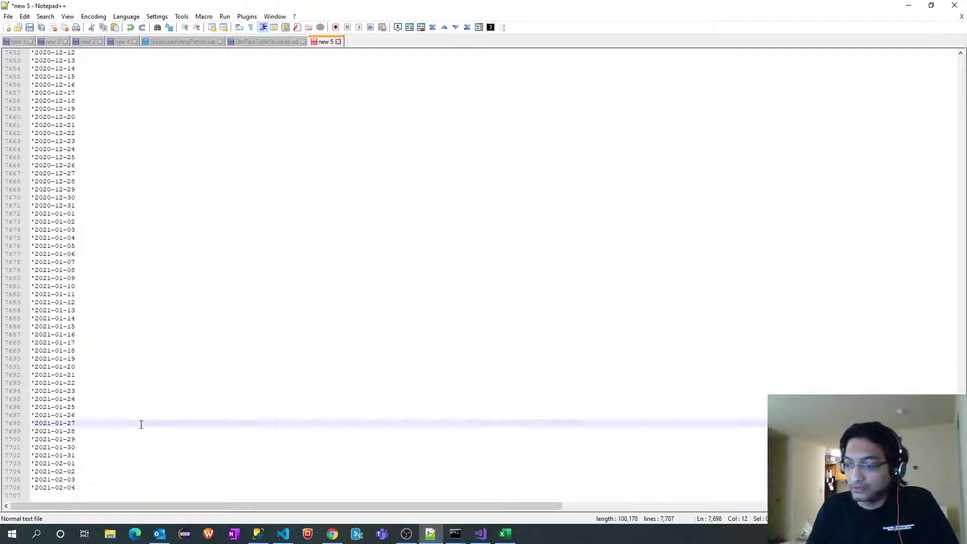
Append a closing single quote and a comma to the dates on lines 1 through 7698.
key("ctrl+Home")
left_click(144, 61)
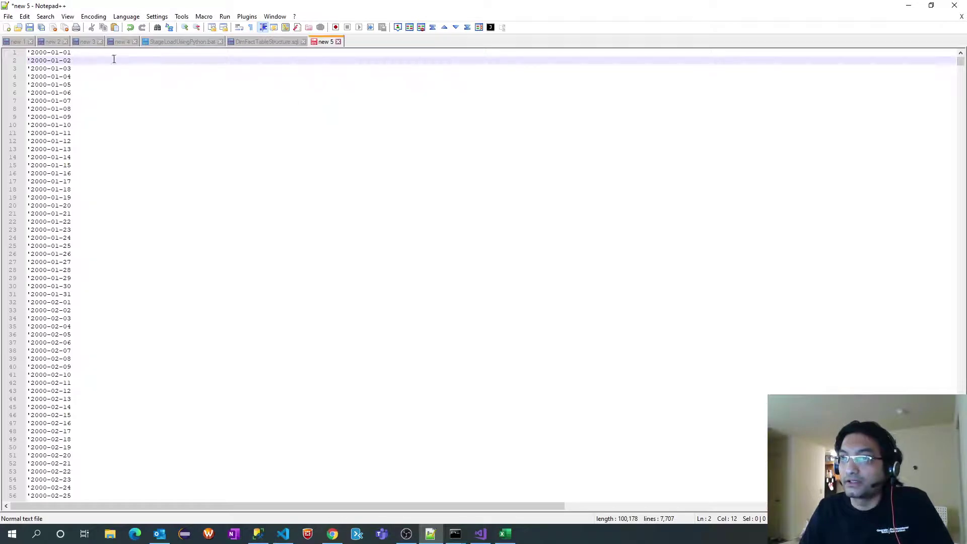
key("Up")
left_click_drag(960, 62, 961, 496)
key("alt")
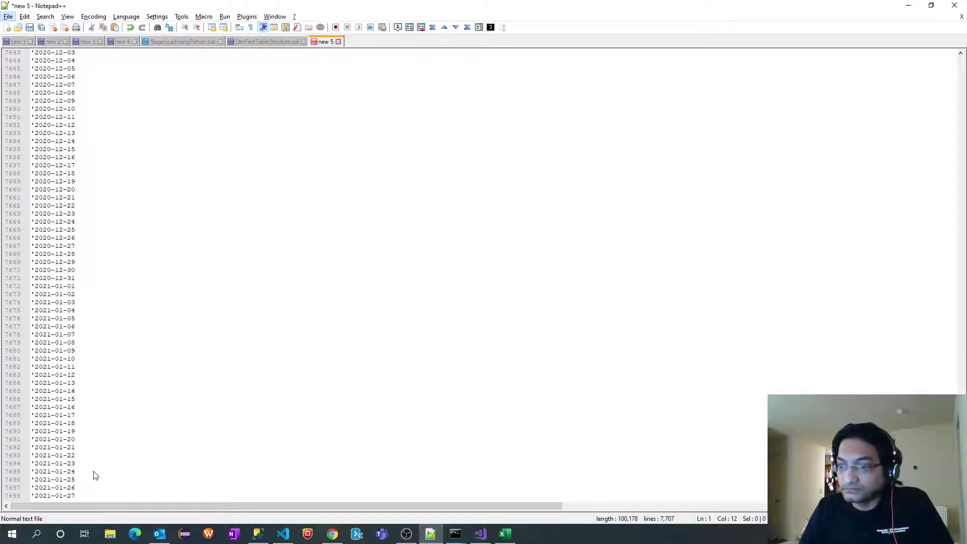
left_click(82, 492, "alt+shift")
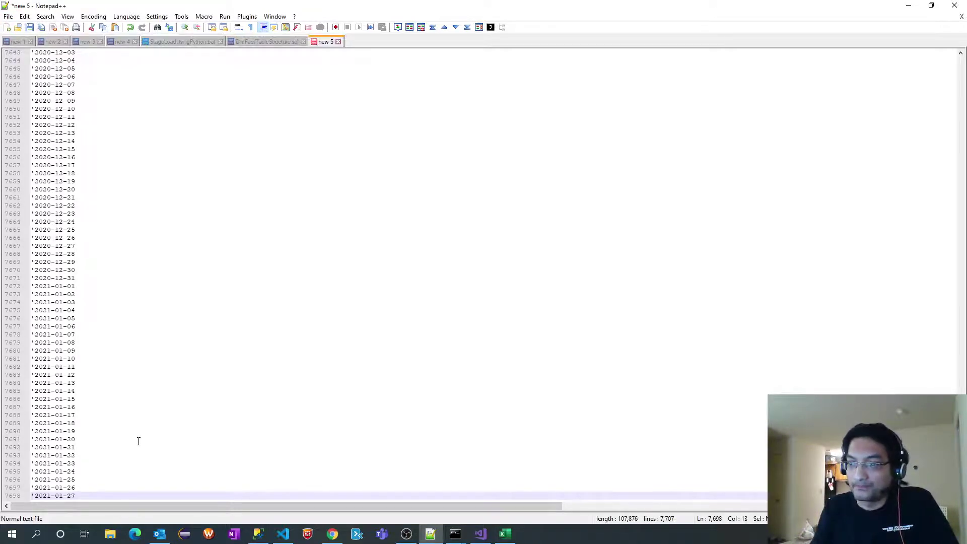
type(",")
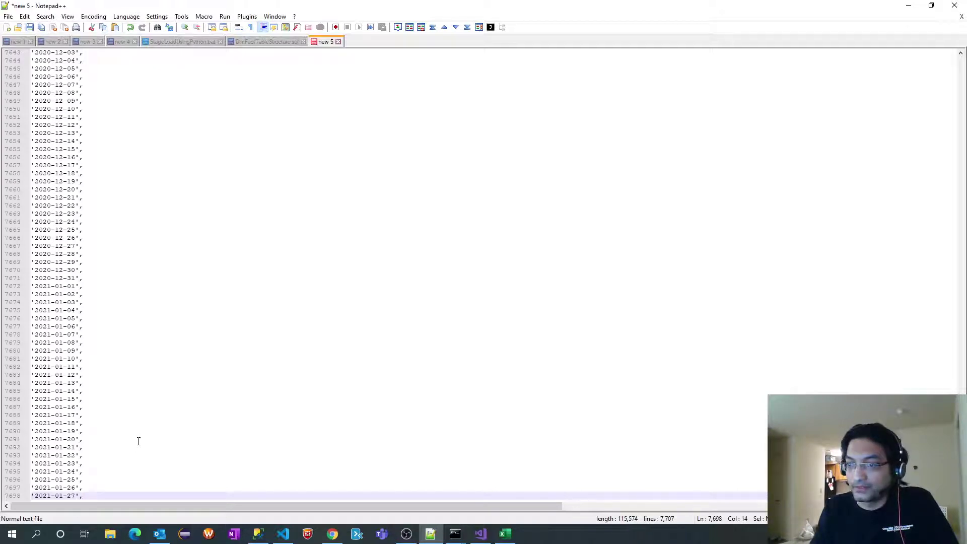
Append a closing single quote and a comma to the remaining dates on lines 7699 through 7706.
key("ctrl+End")
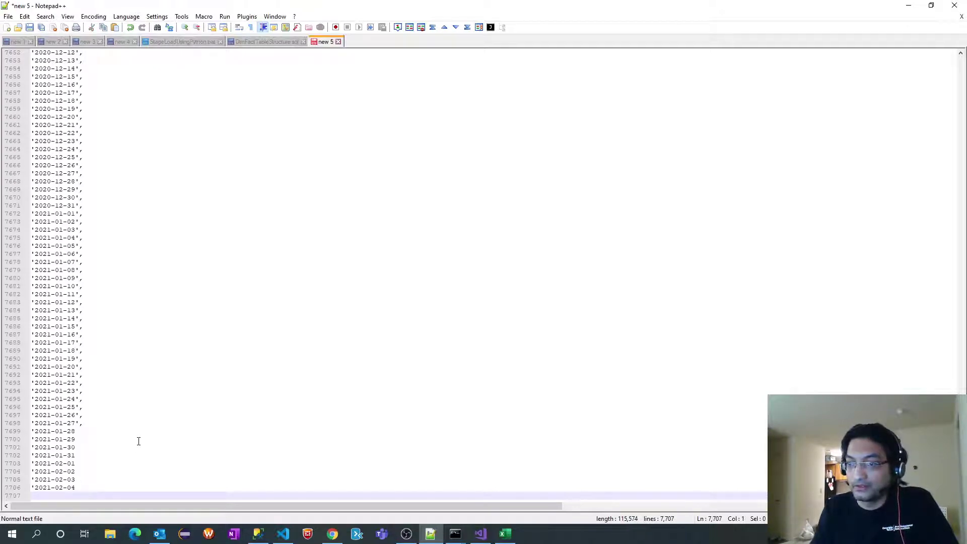
left_click(82, 432)
left_click(83, 485, "alt+shift")
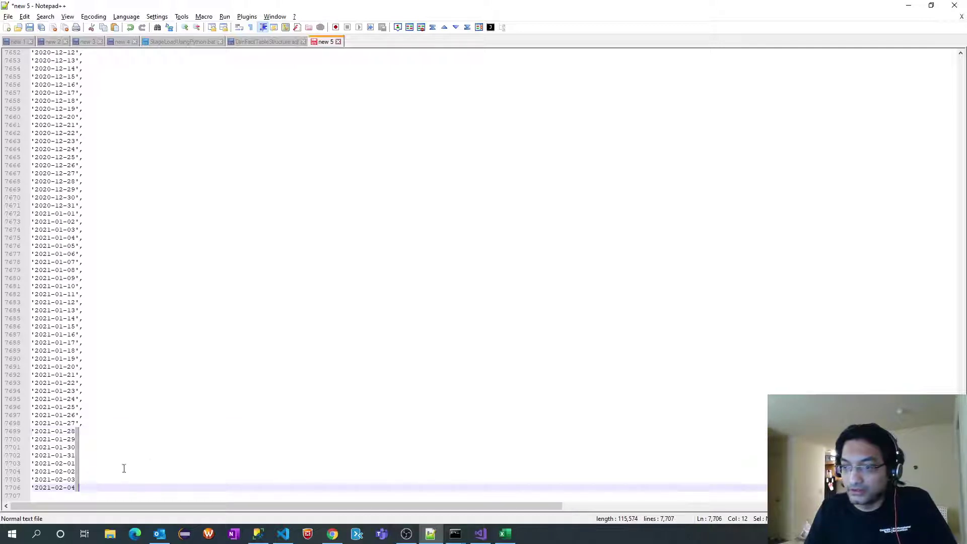
type("',")
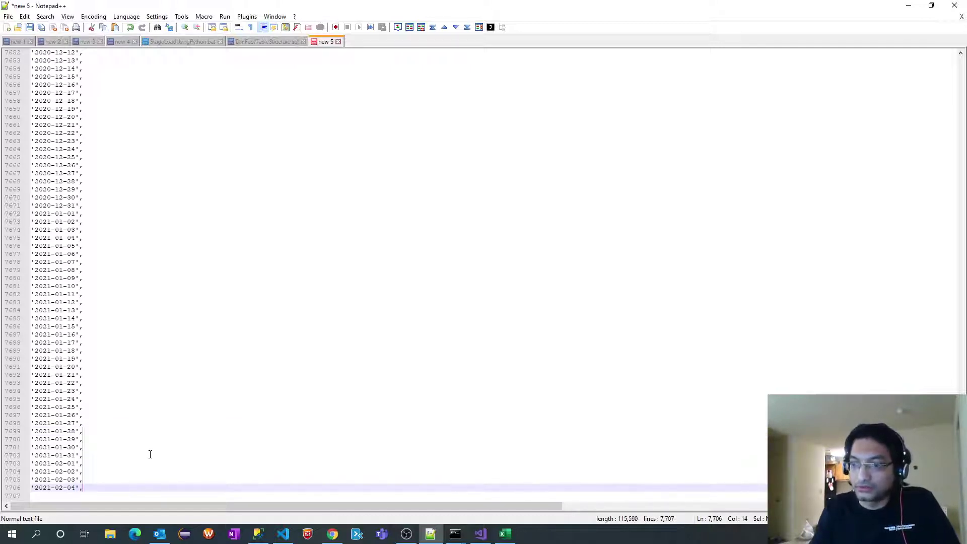
Copy all the quoted dates and paste them into the calendar_date column of Sheet1 in Excel, starting at N2.
key("ctrl+a")
key("alt+Tab")
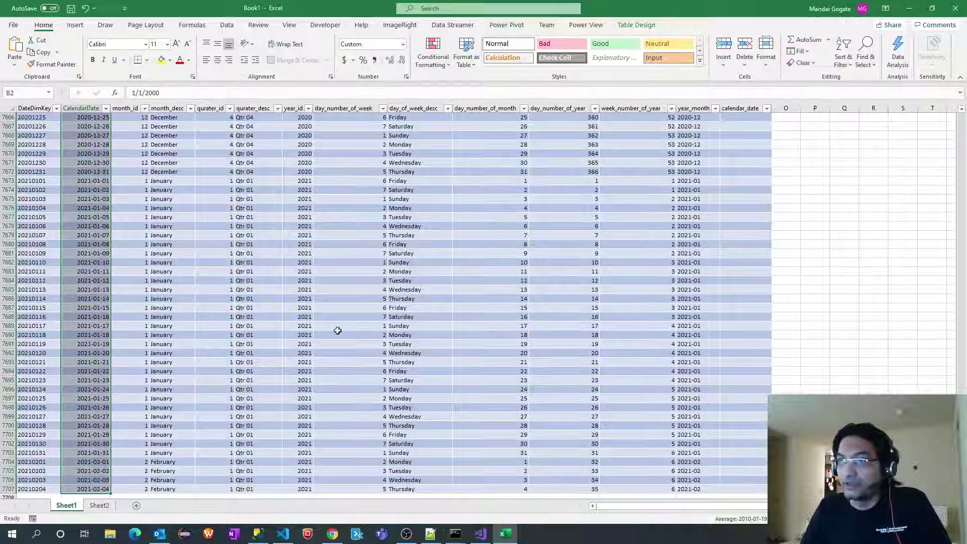
left_click(685, 257)
key("ctrl+Up")
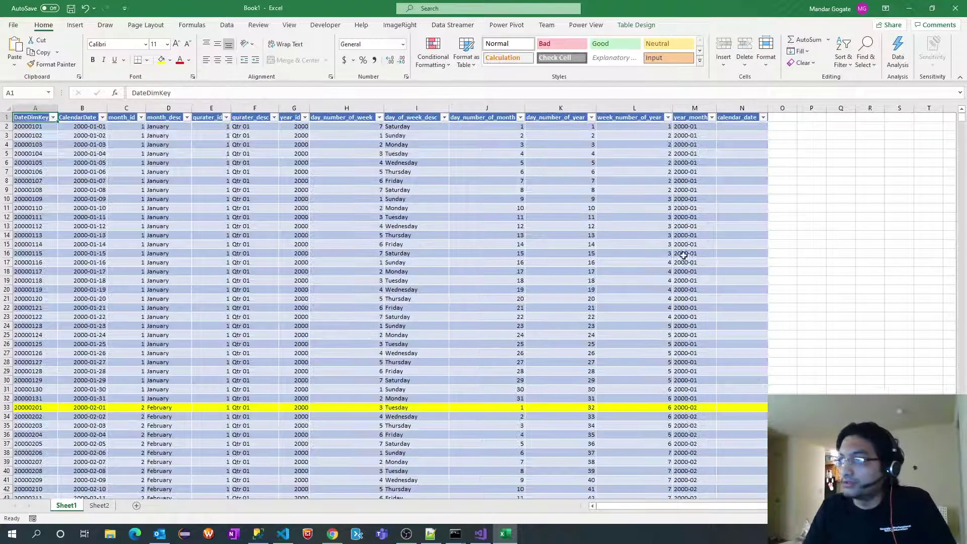
left_click(736, 127)
key("ctrl+v")
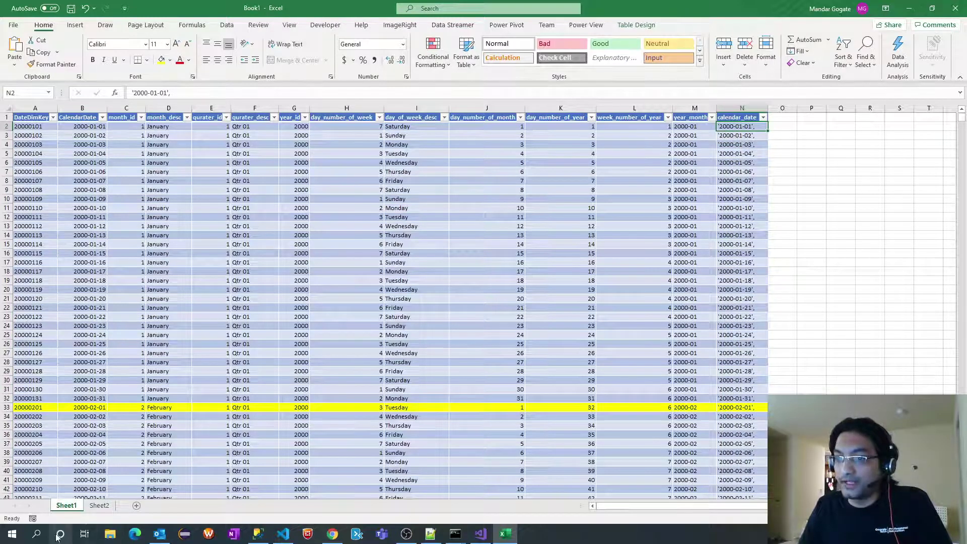
Compare the column referenced by the C2 formula on Sheet2 with the calendar_date header in N1 of Sheet1.
left_click(99, 506)
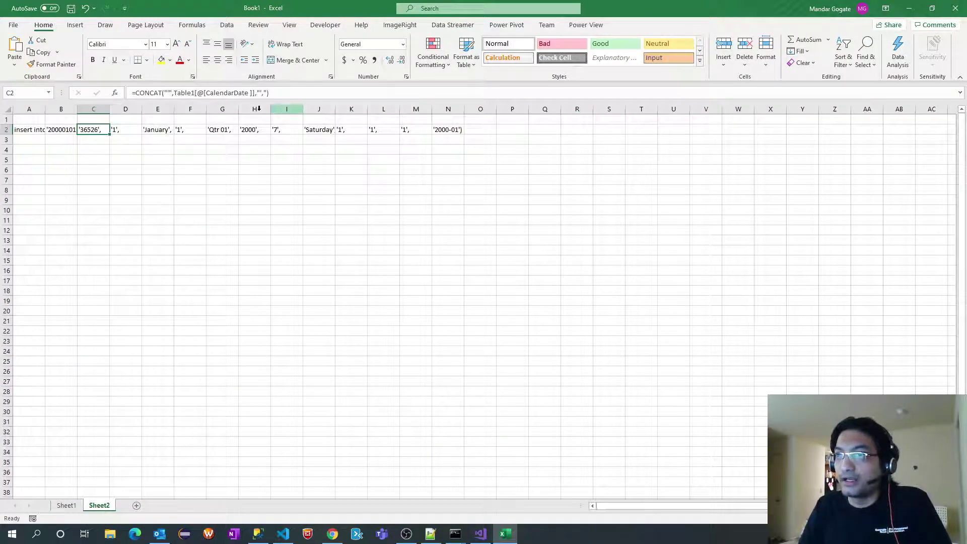
left_click(66, 505)
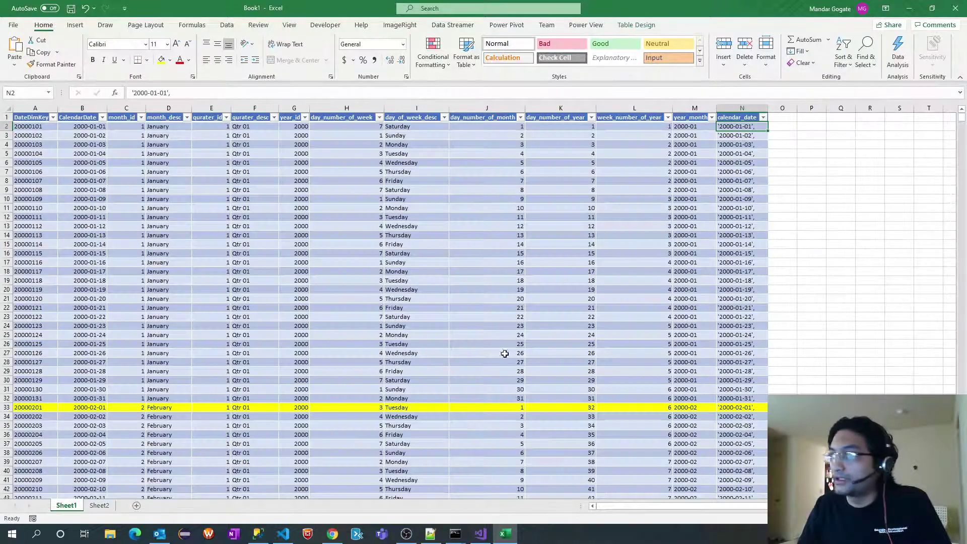
left_click(107, 505)
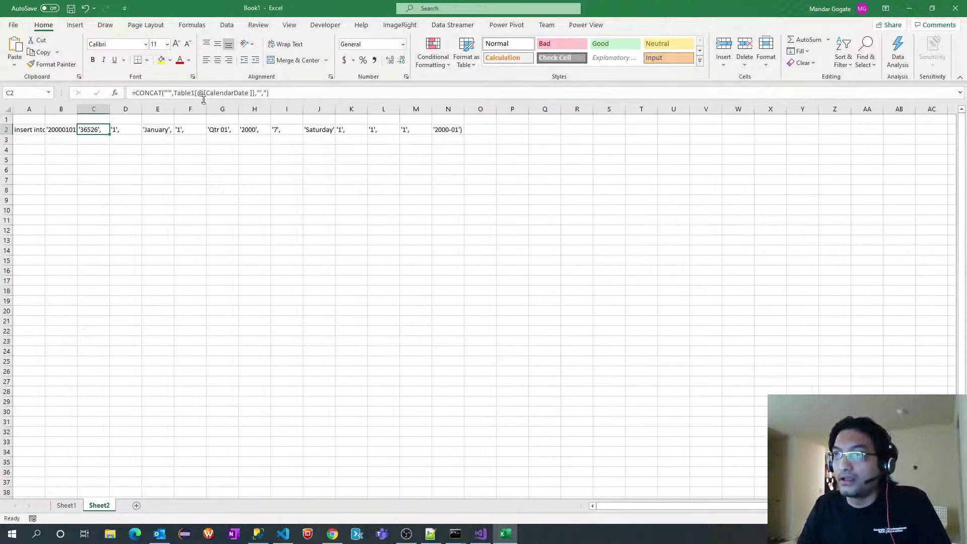
left_click(66, 505)
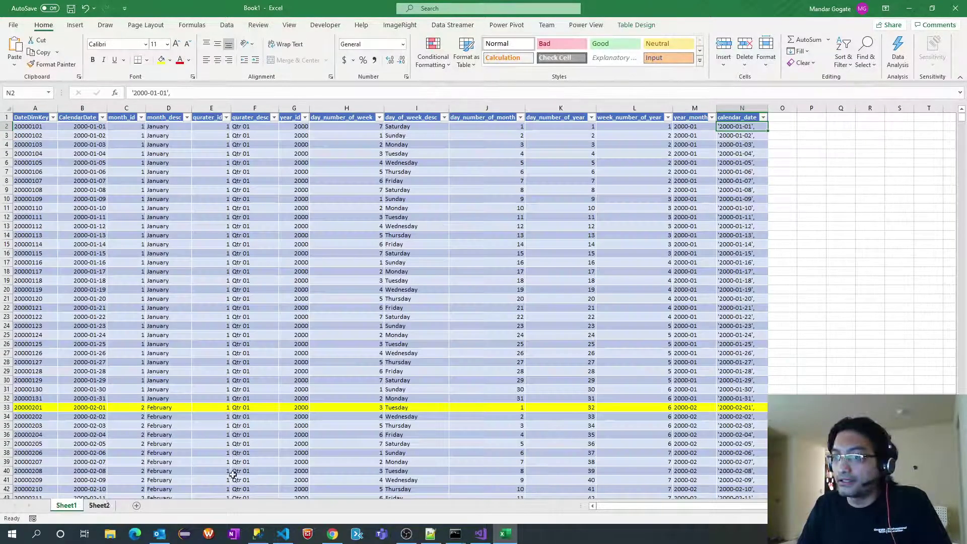
left_click(742, 118)
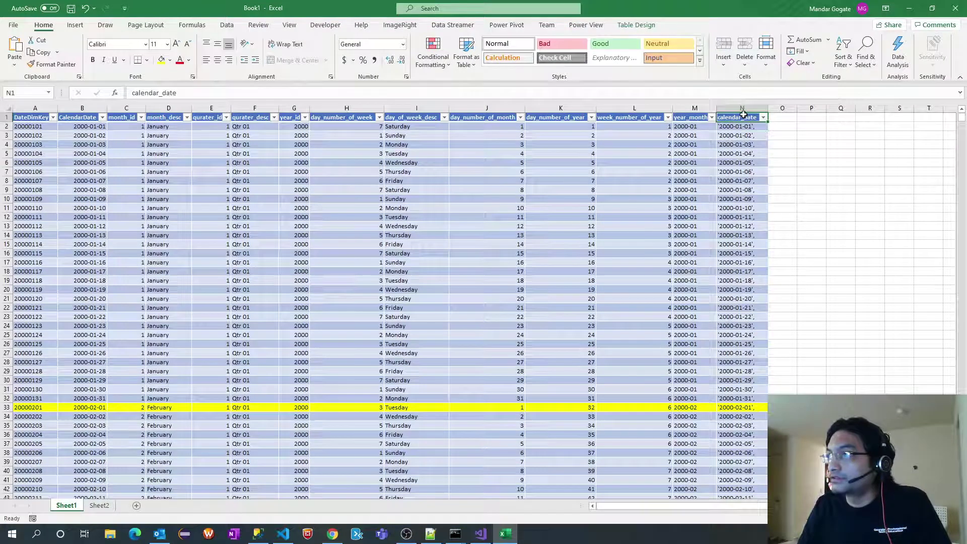
Replace CalendarDate with calendar_date in the C2 formula on Sheet2 and auto-fit the width of column C.
double_click(178, 92)
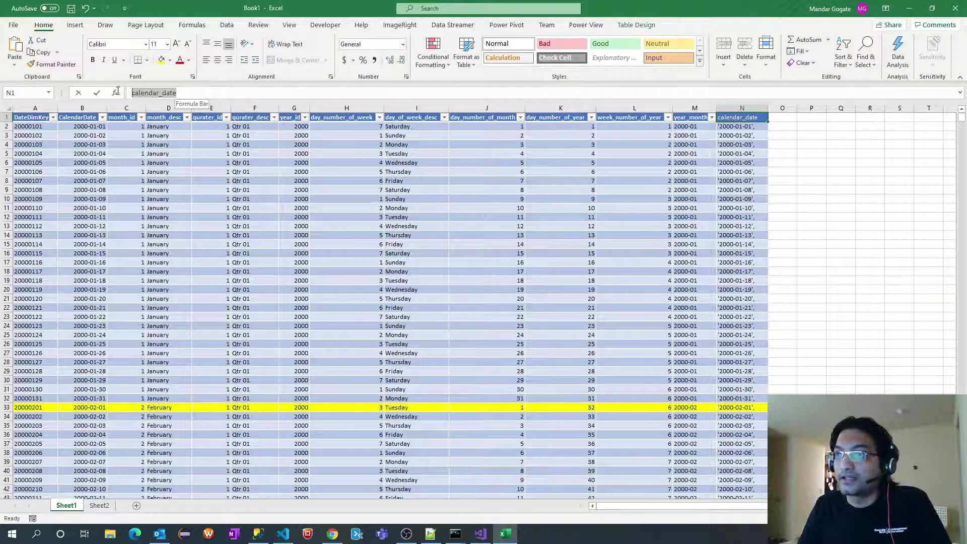
left_click(100, 505)
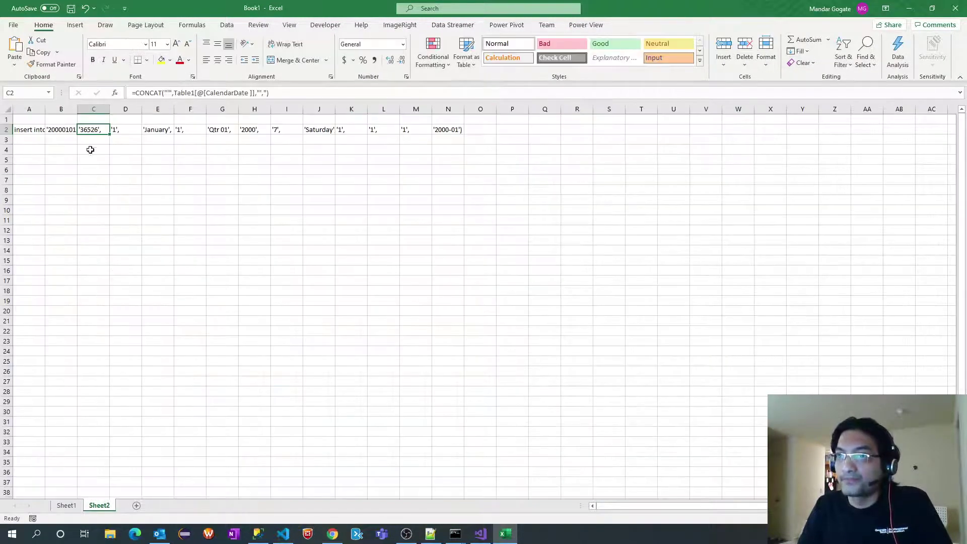
left_click_drag(209, 93, 251, 93)
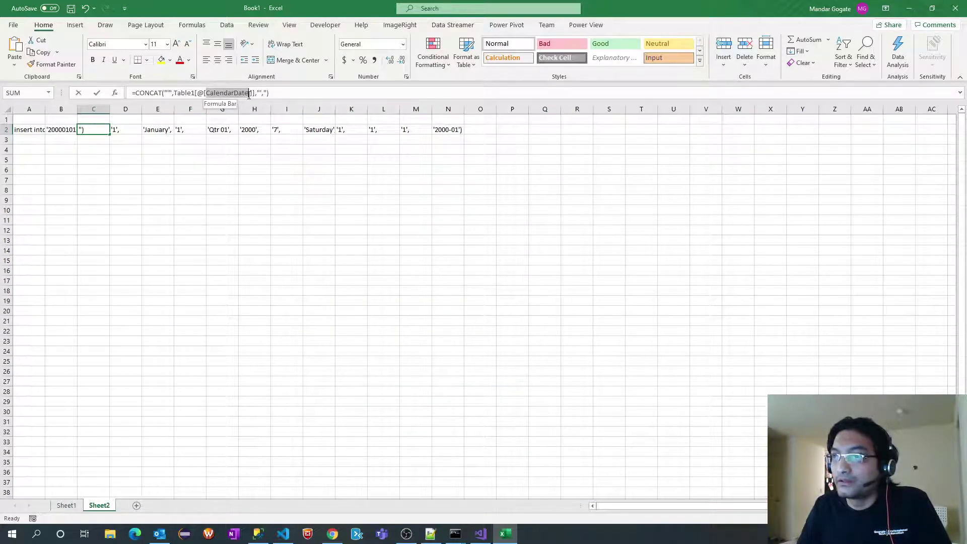
type("calendar_date")
key("Return")
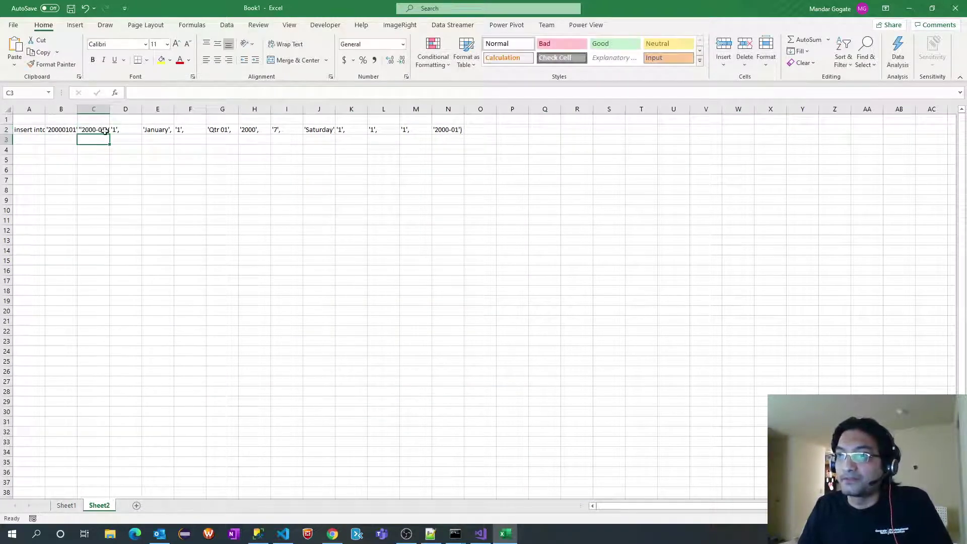
double_click(113, 104)
Remove the added quote and comma strings from the C2 CONCAT formula, keeping only the Table1 calendar_date reference.
left_click(110, 132)
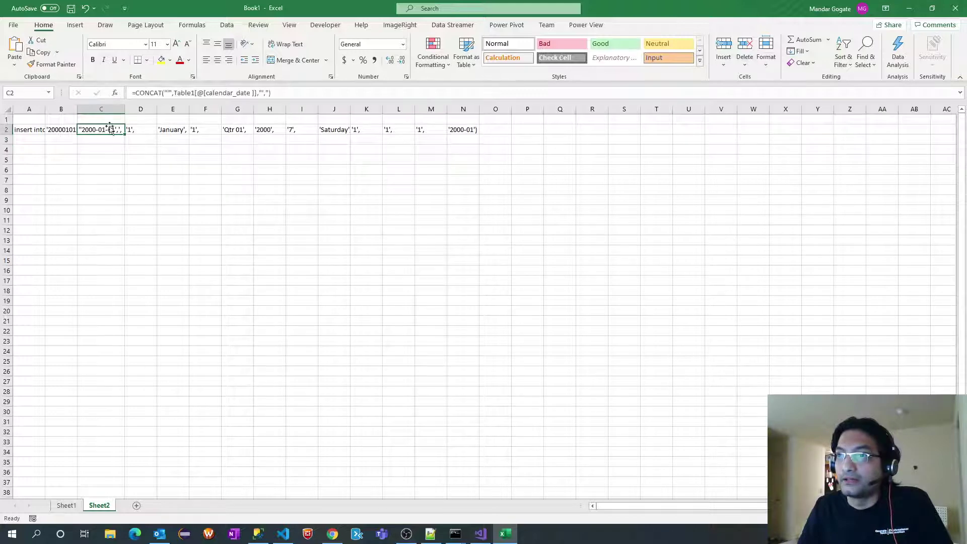
left_click(170, 93)
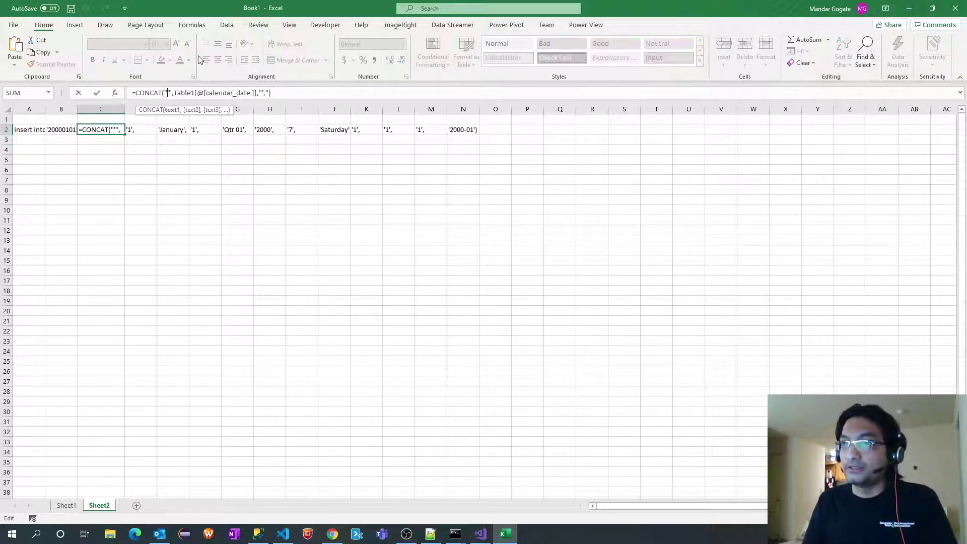
key("Delete")
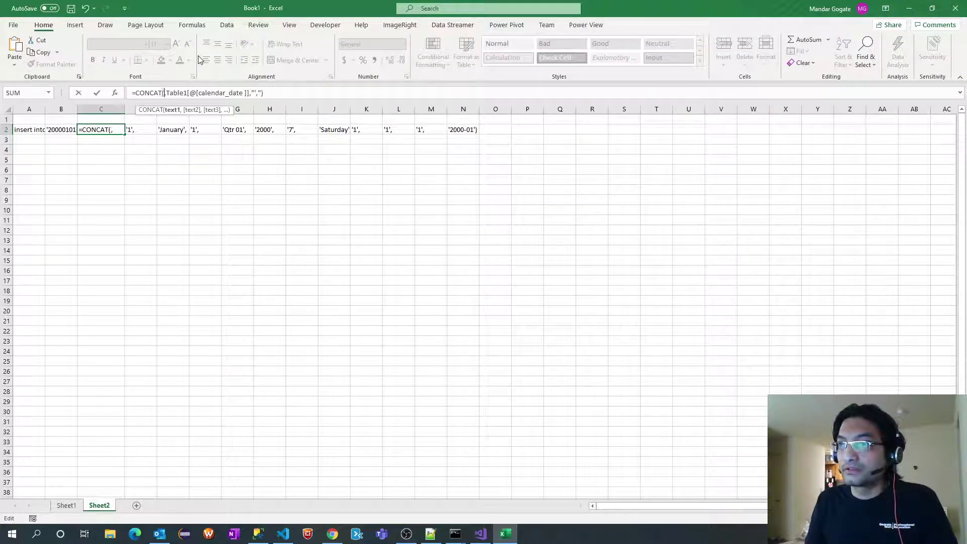
key("Delete")
key("End")
key("Left")
key("Left")
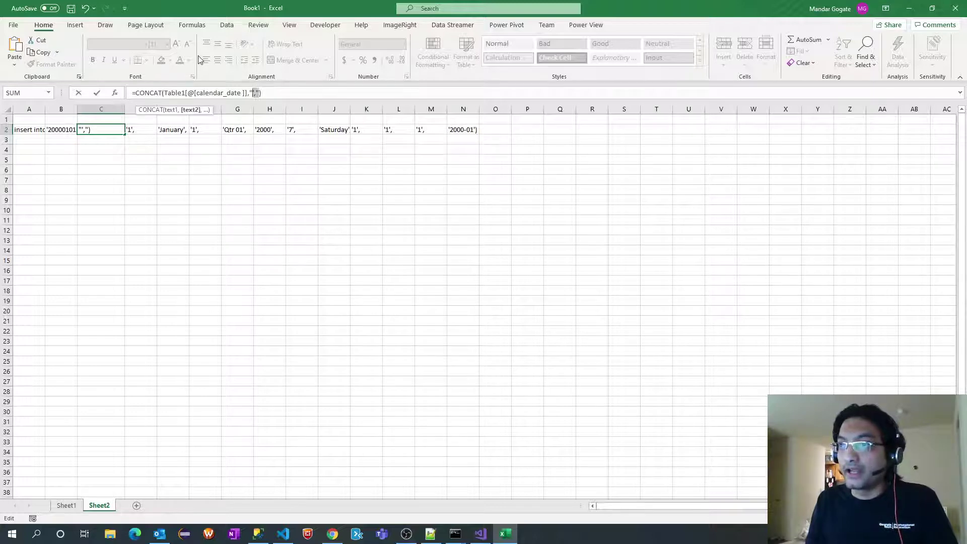
key("Delete")
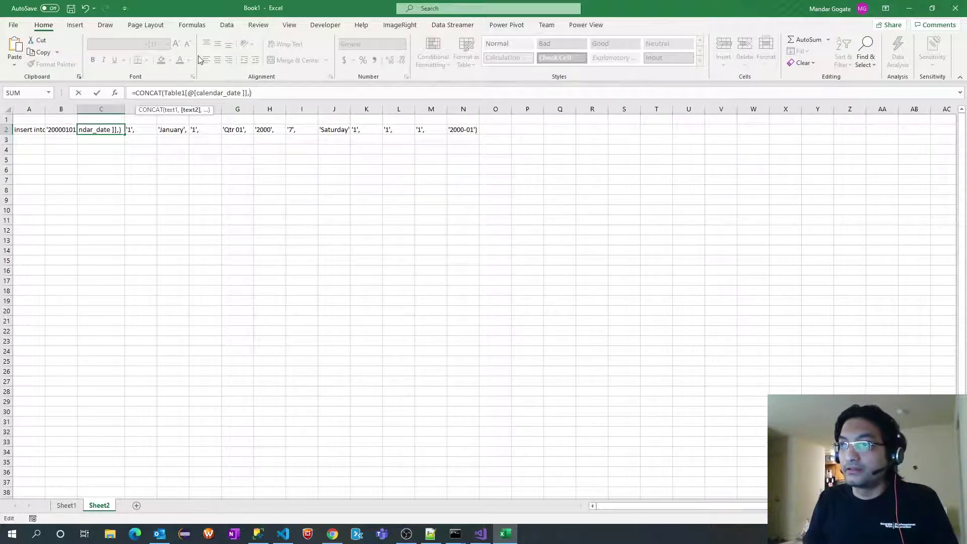
key("Return")
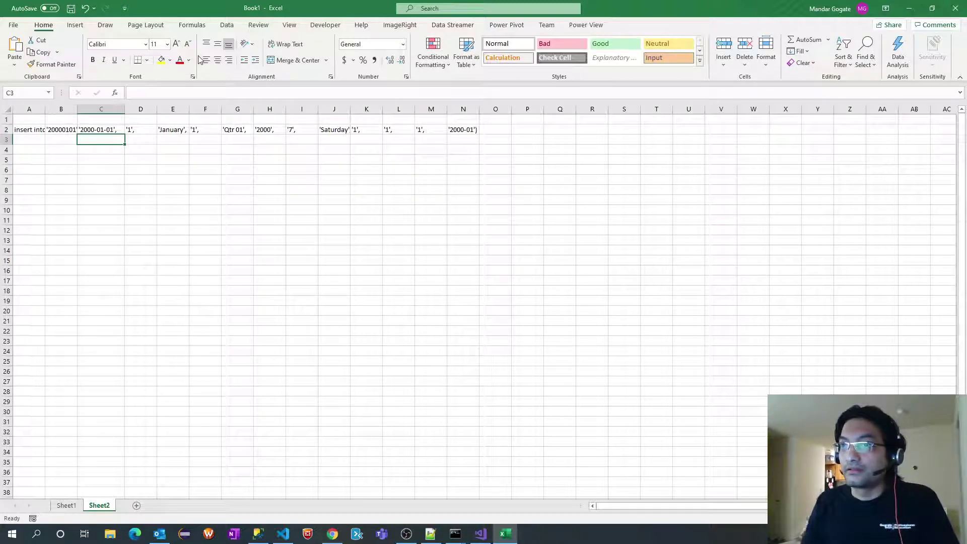
Check the last data row on Sheet1 and fill A2:N2 of Sheet2 down through row 7712.
left_click(31, 130)
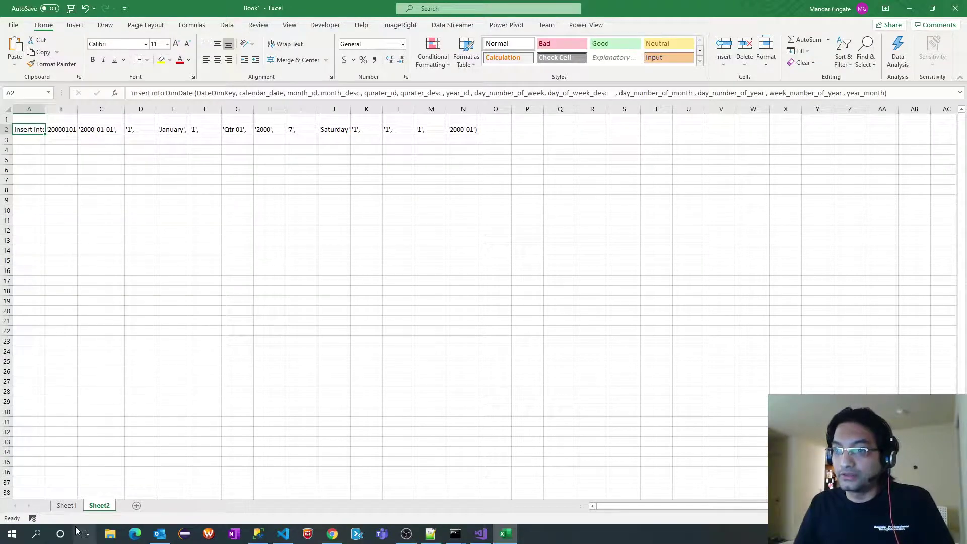
left_click(66, 506)
key("ctrl+Down")
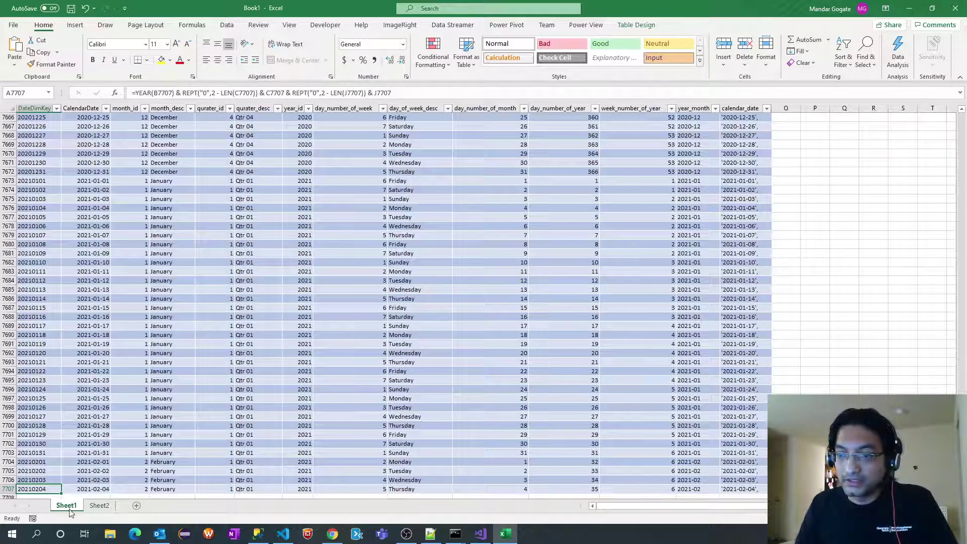
left_click(100, 505)
mouse_move(45, 134)
left_mouse_down()
mouse_move(45, 383)
mouse_move(79, 132)
mouse_move(44, 132)
left_mouse_up()
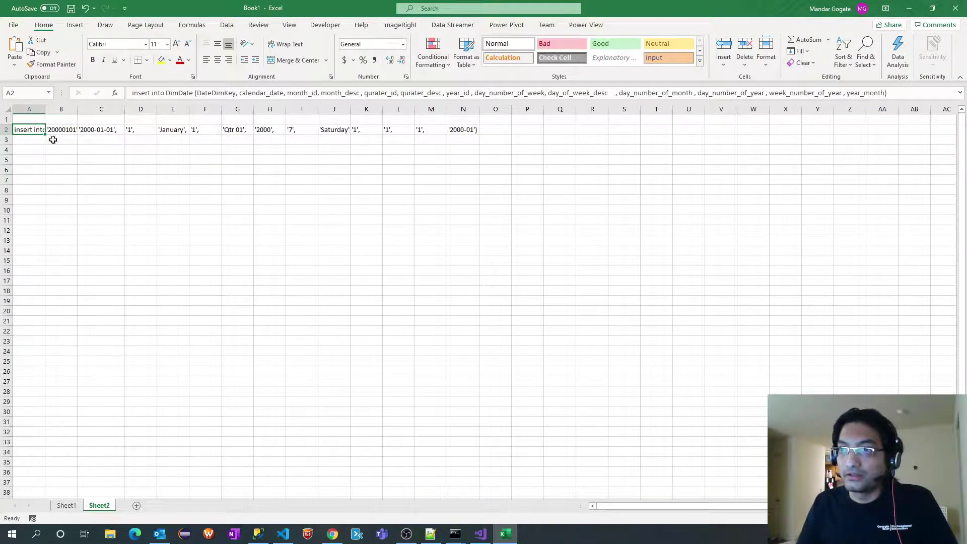
left_click(467, 131, "shift")
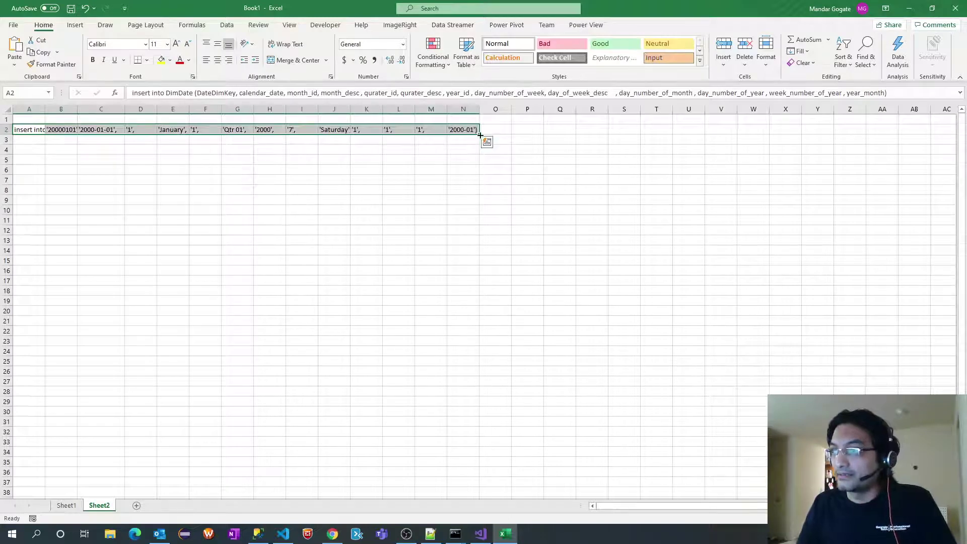
left_click_drag(480, 135, 438, 542)
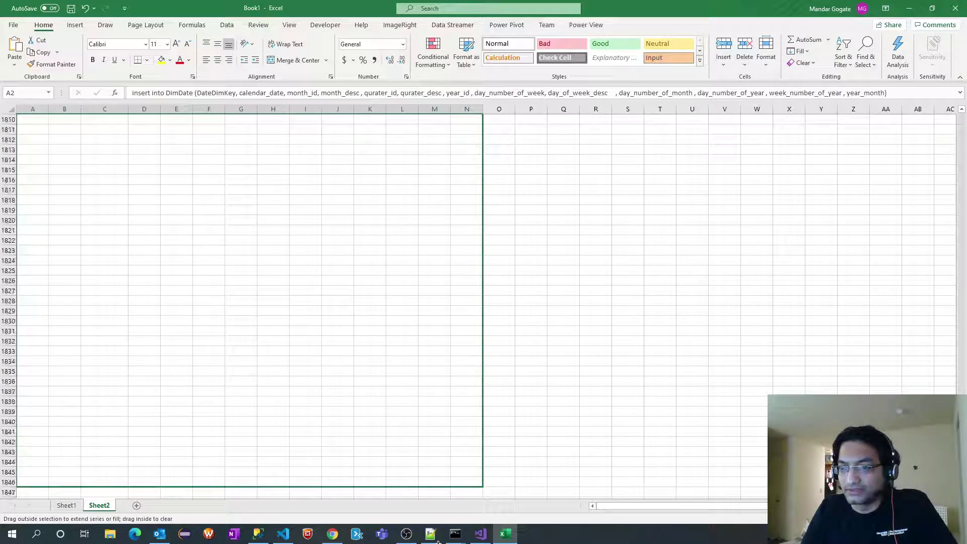
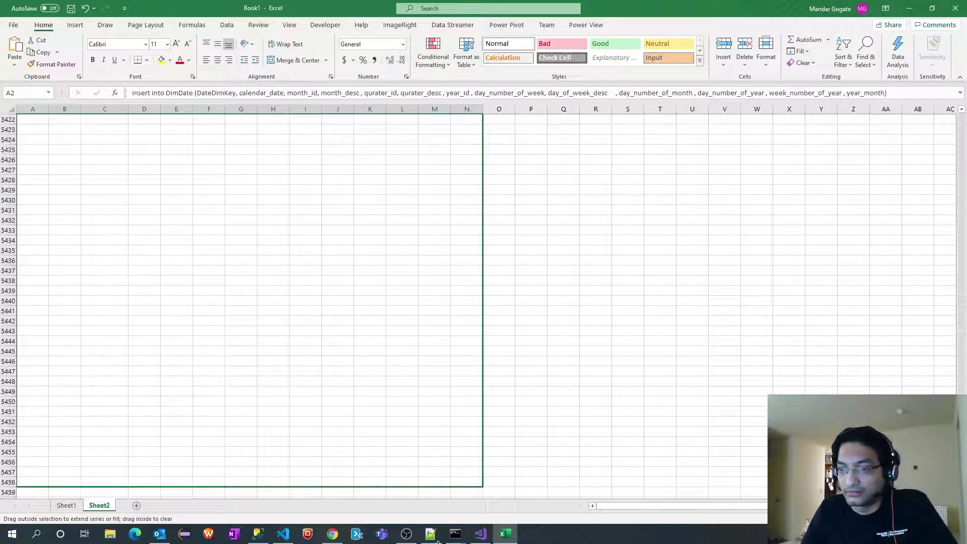
left_click_drag(438, 542, 438, 542)
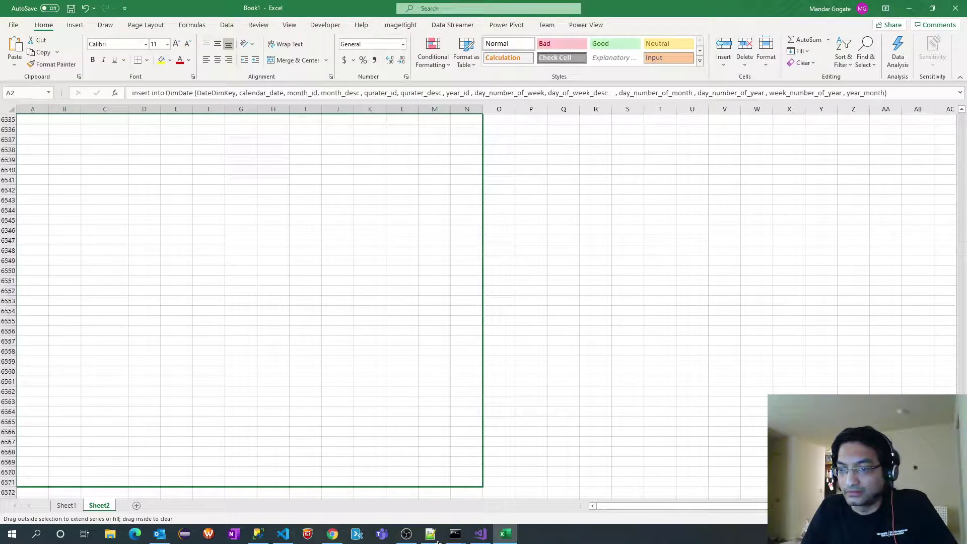
mouse_move(439, 512)
left_mouse_down()
mouse_move(439, 469)
mouse_move(445, 501)
left_mouse_up()
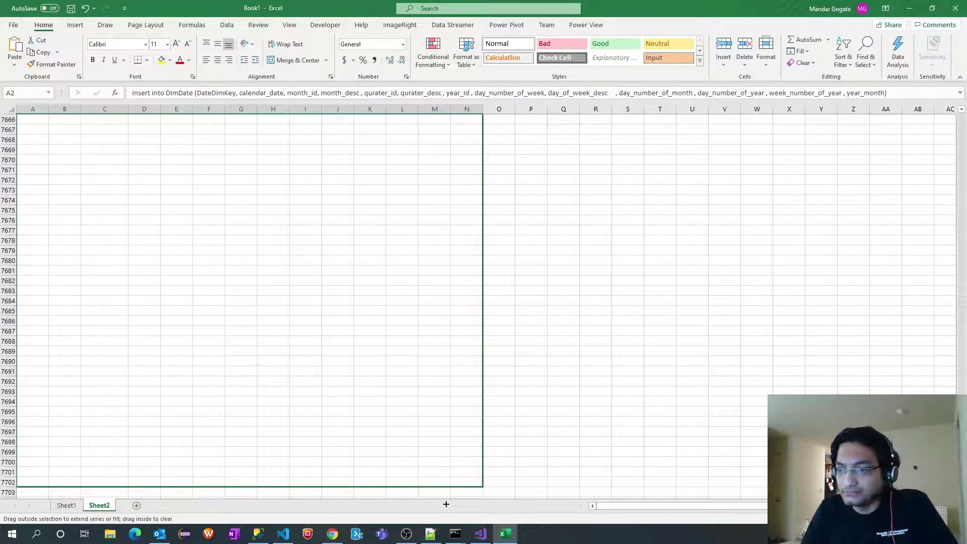
left_click_drag(447, 499, 442, 489)
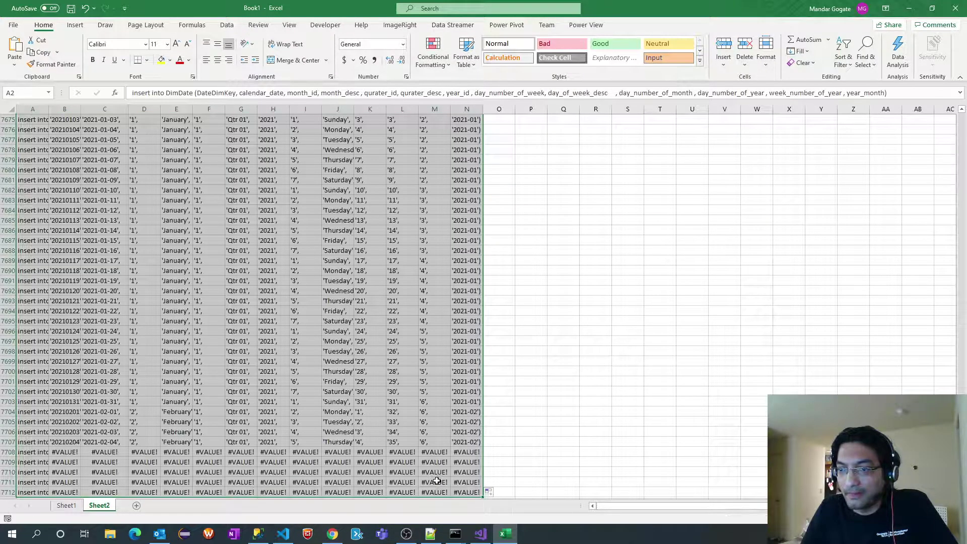
Clear the surplus #VALUE! rows from row 7708 down on Sheet2.
left_click(35, 459)
left_click(36, 454)
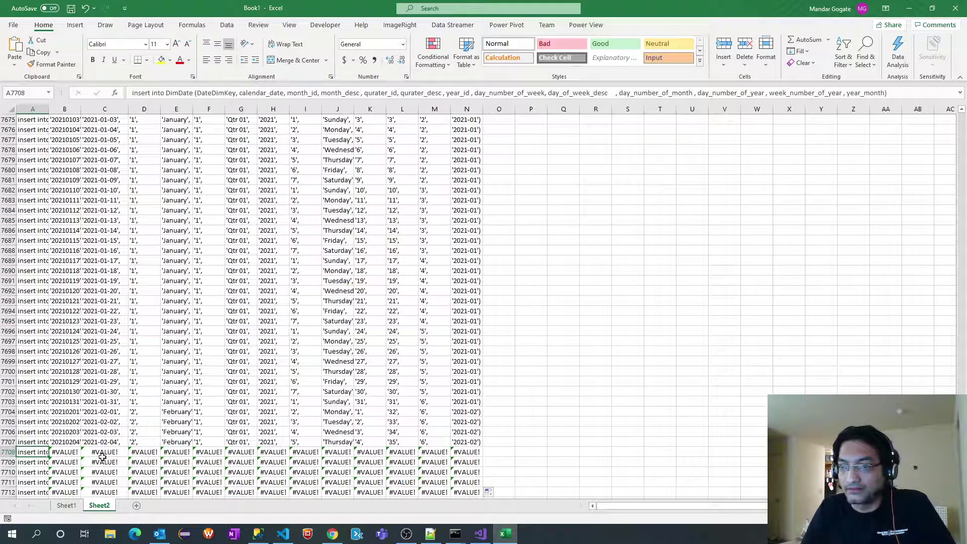
key("ctrl+shift+Right")
key("ctrl+shift+Down")
key("Delete")
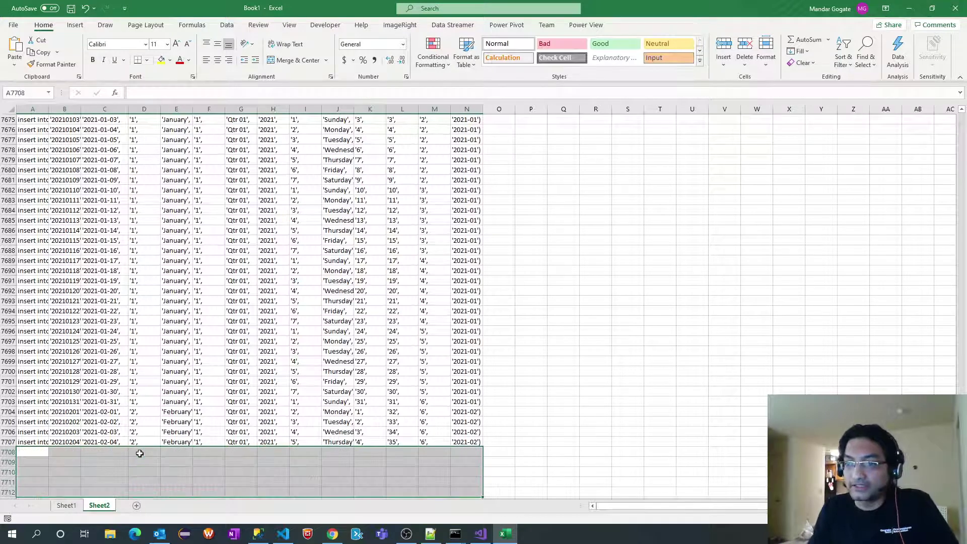
key("Up")
key("ctrl+Home")
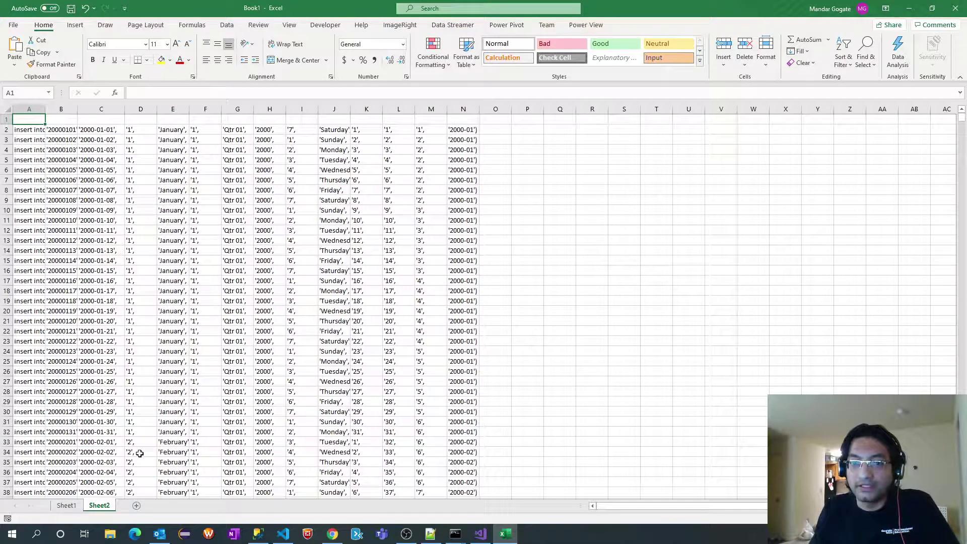
key("ctrl+shift+Right")
key("Down")
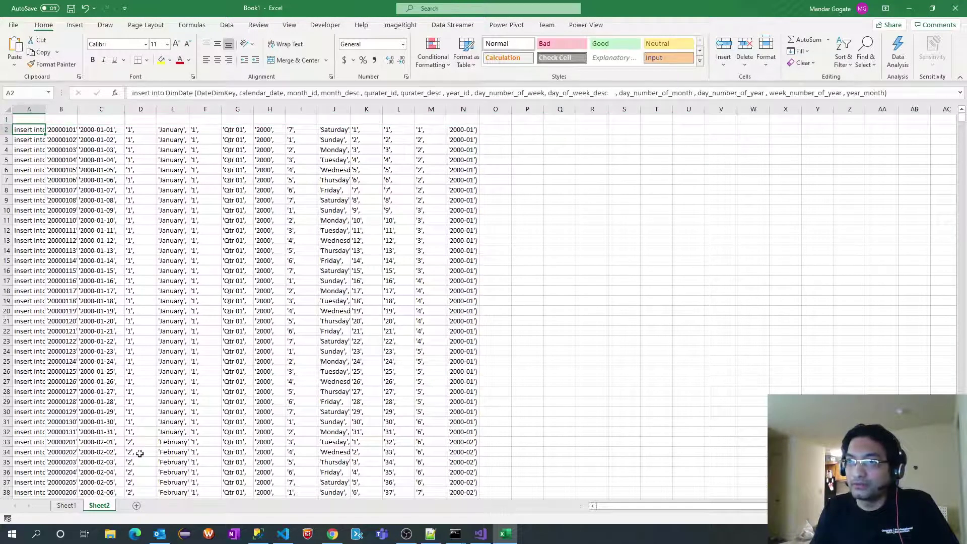
key("ctrl+shift+Right")
key("ctrl+shift+Down")
key("ctrl+c")
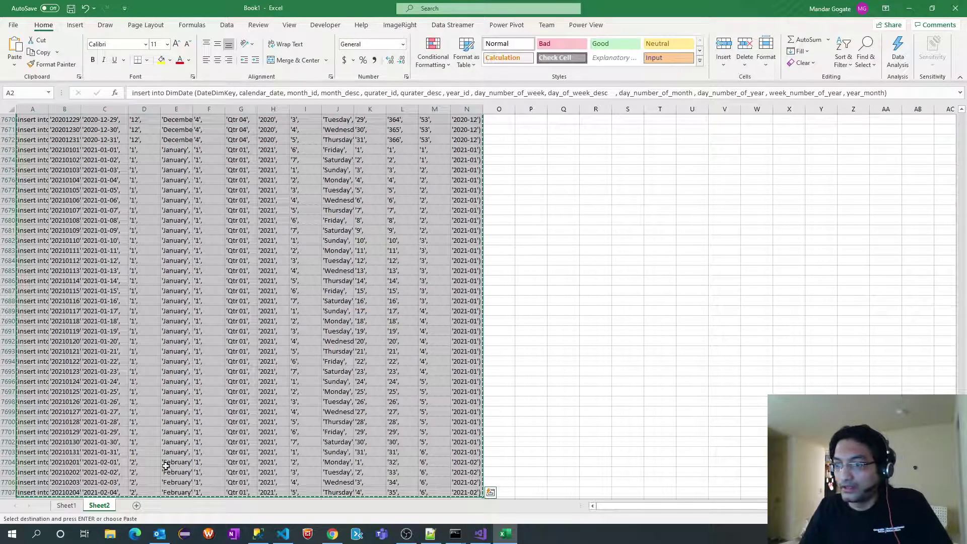
left_click(521, 359)
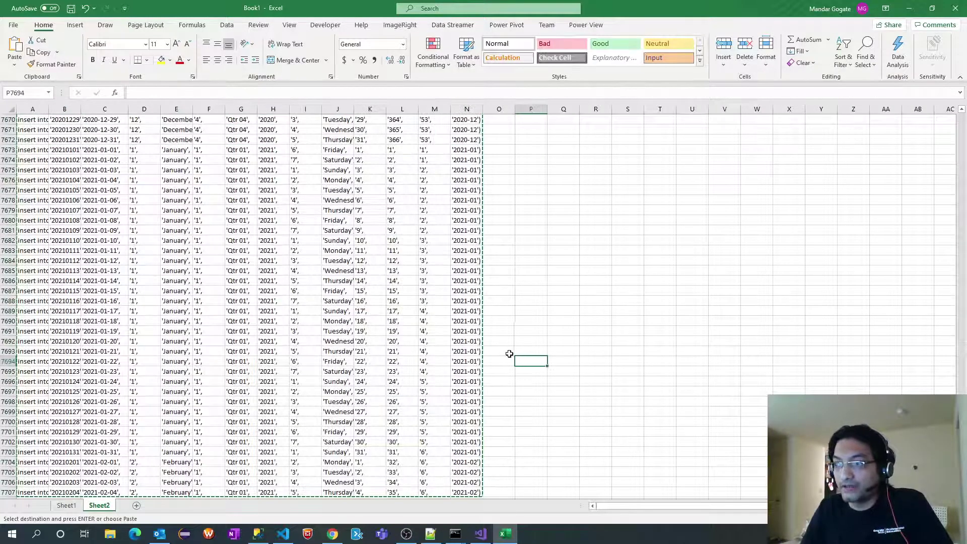
key("Escape")
left_click(504, 341)
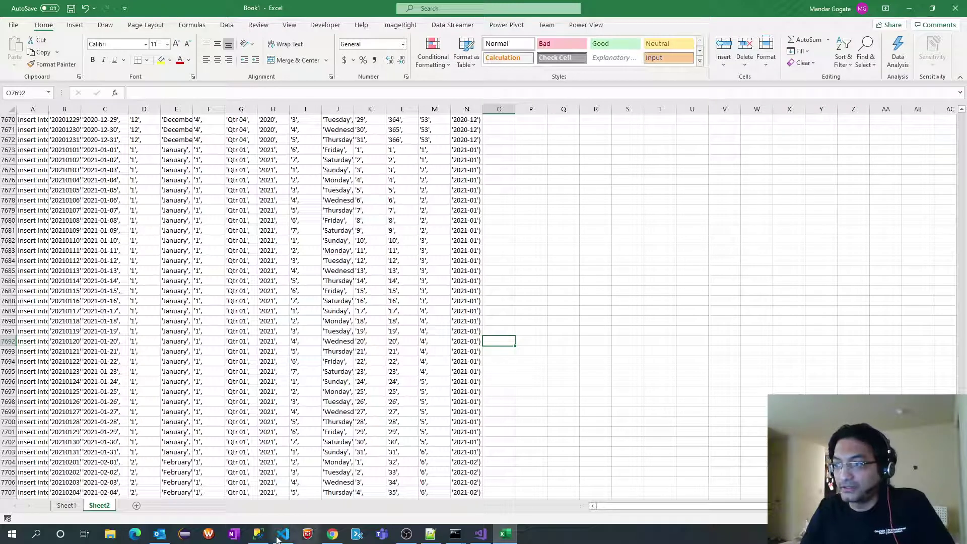
Copy the Create Table DimDate statement from Notepad++ and paste it into a new DW query in SQL Server Management Studio.
left_click(431, 535)
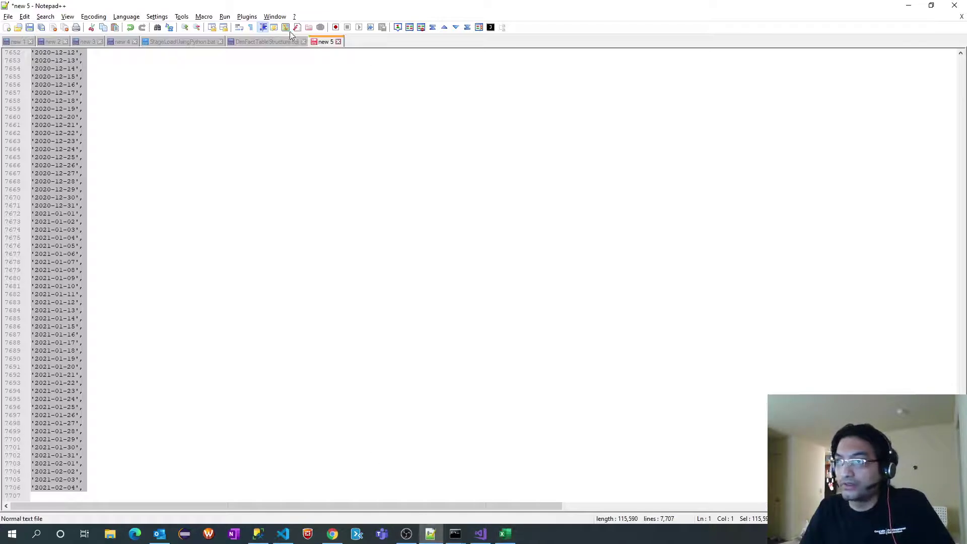
left_click(267, 41)
left_click_drag(50, 496, 31, 374)
left_click(258, 534)
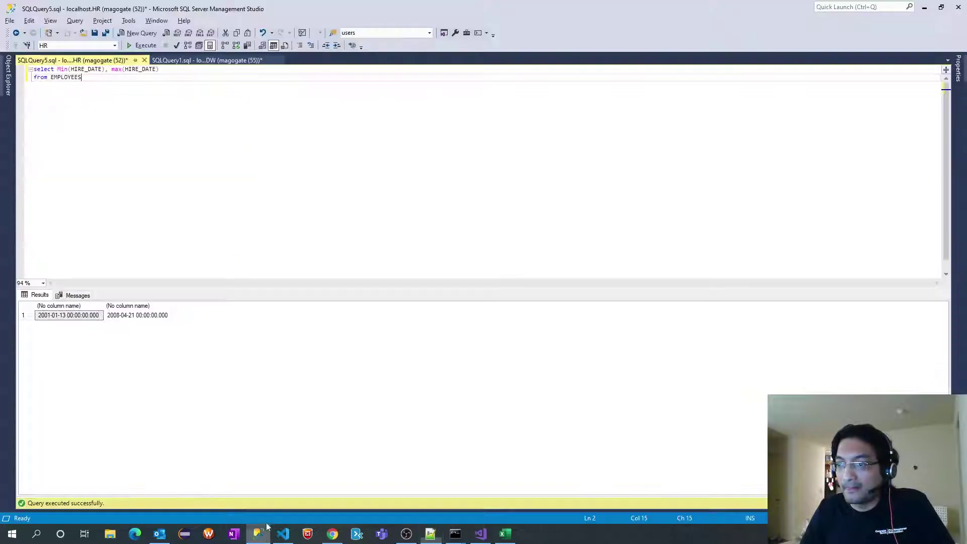
left_click(211, 60)
left_click(261, 221)
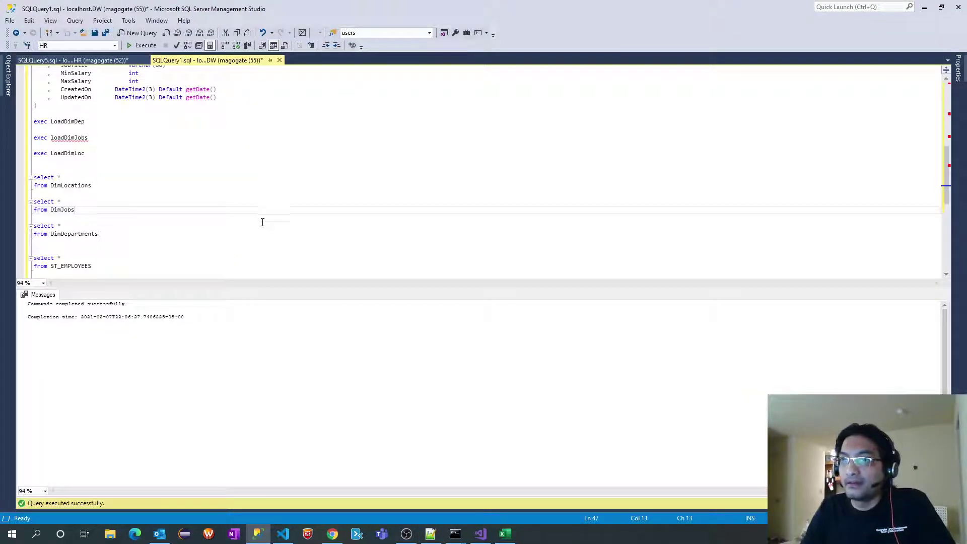
left_click(140, 33)
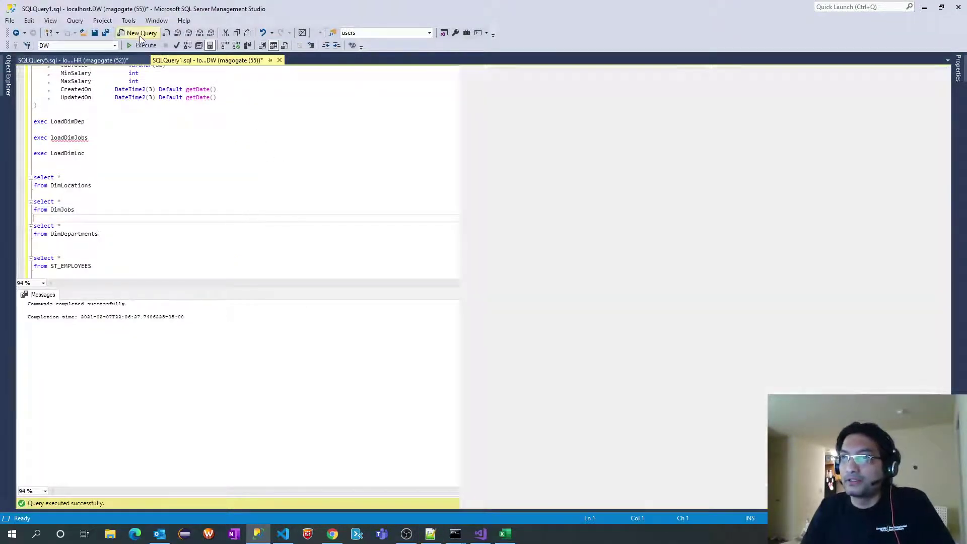
key("ctrl+v")
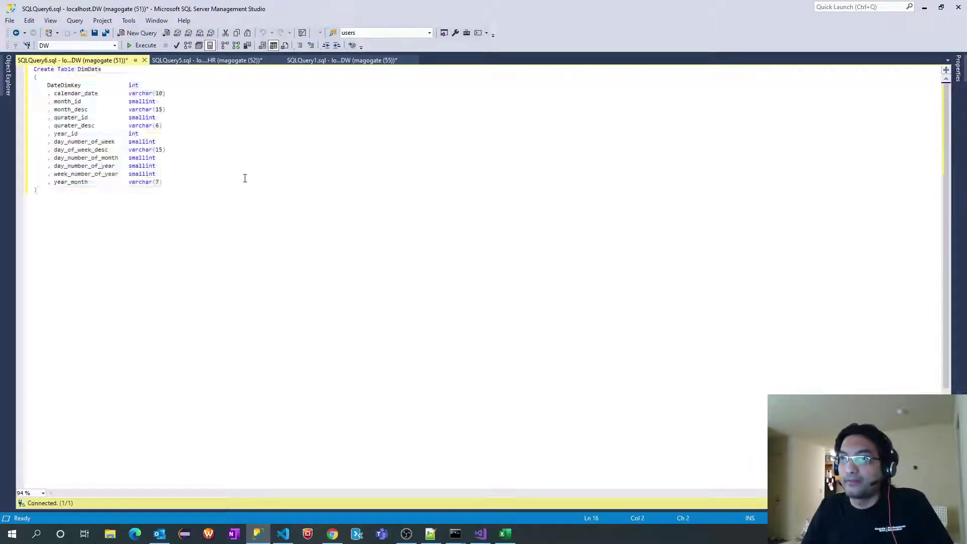
Execute the Create Table DimDate statement and clear it from the query editor.
key("ctrl+a")
key("F5")
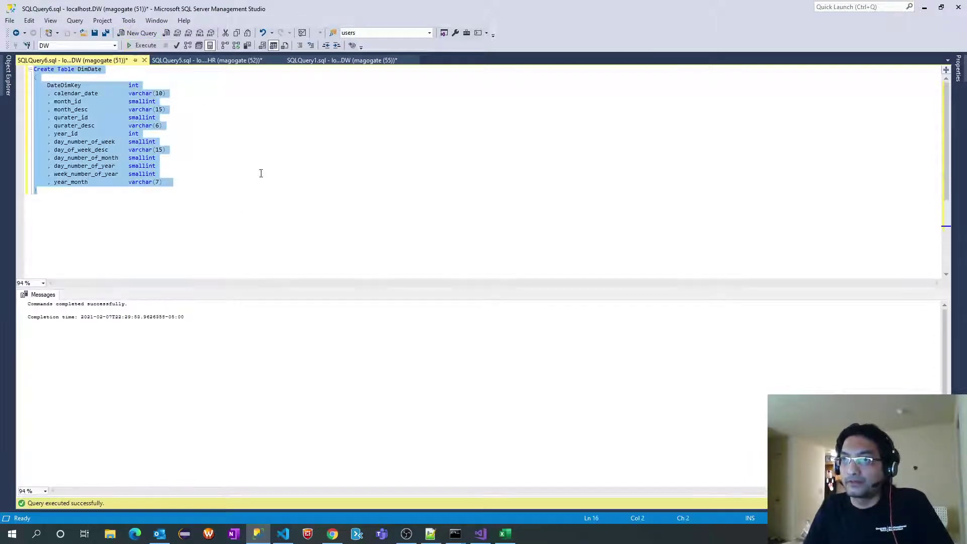
key("Delete")
Copy the DimDate insert rows A2:N7707 from Sheet2 in Excel.
key("alt+Tab")
key("alt+Tab")
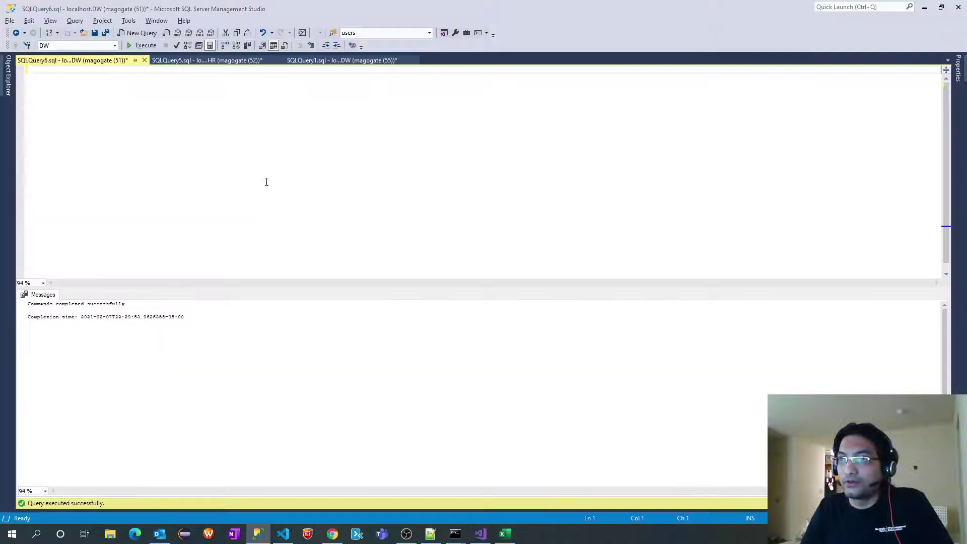
key("alt+Tab")
left_click(42, 210)
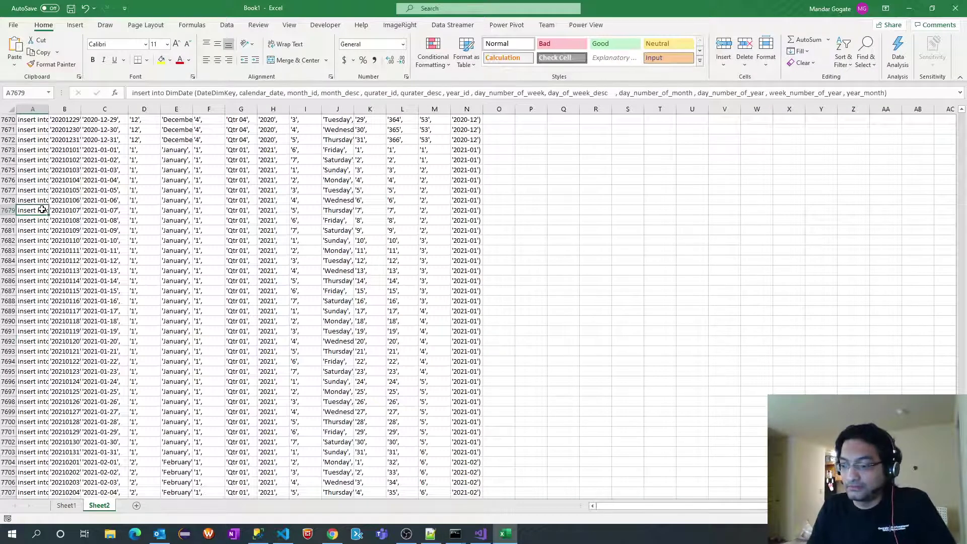
key("ctrl+Up")
key("Up")
key("Down")
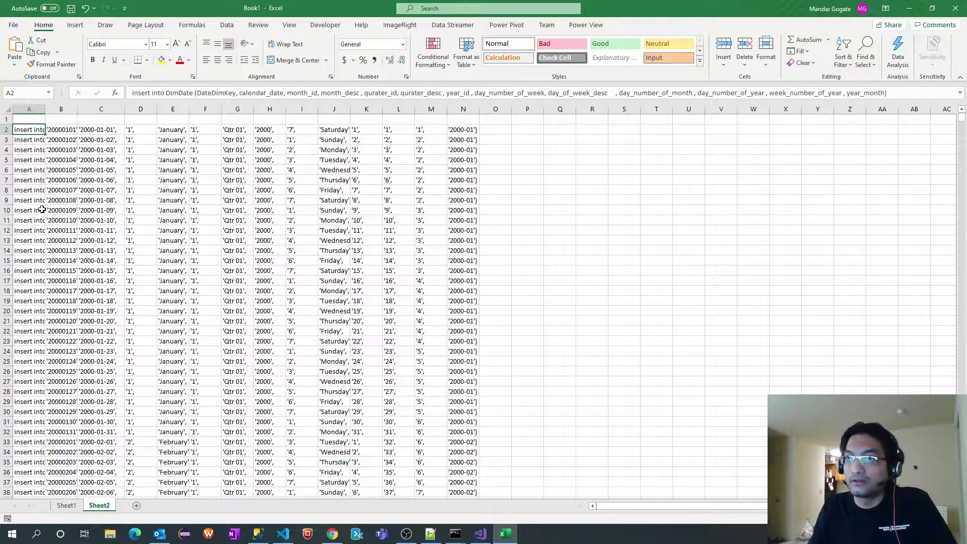
key("ctrl+shift+Right")
key("ctrl+shift+Down")
key("ctrl+c")
Paste the copied rows into the empty DW query in SQL Server Management Studio.
key("alt+Tab")
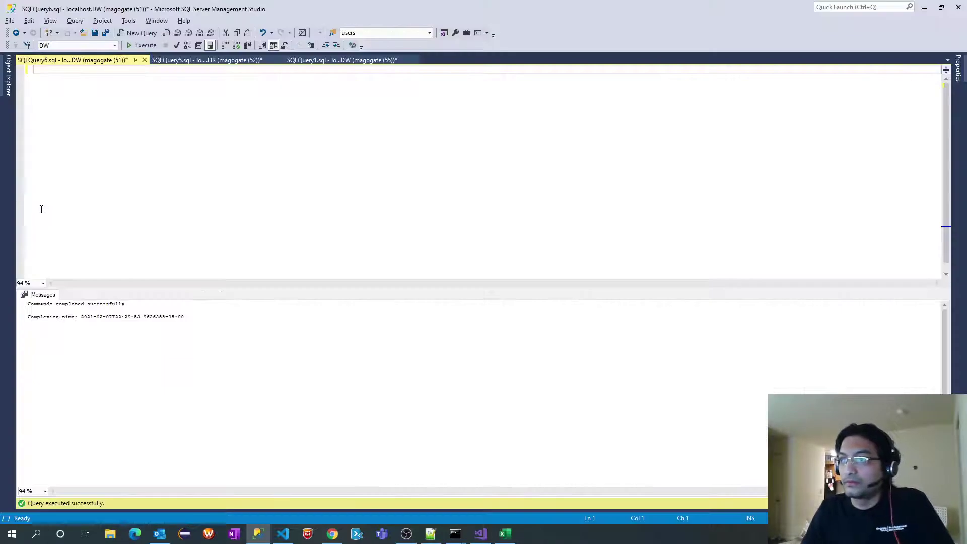
key("ctrl+v")
key("ctrl+a")
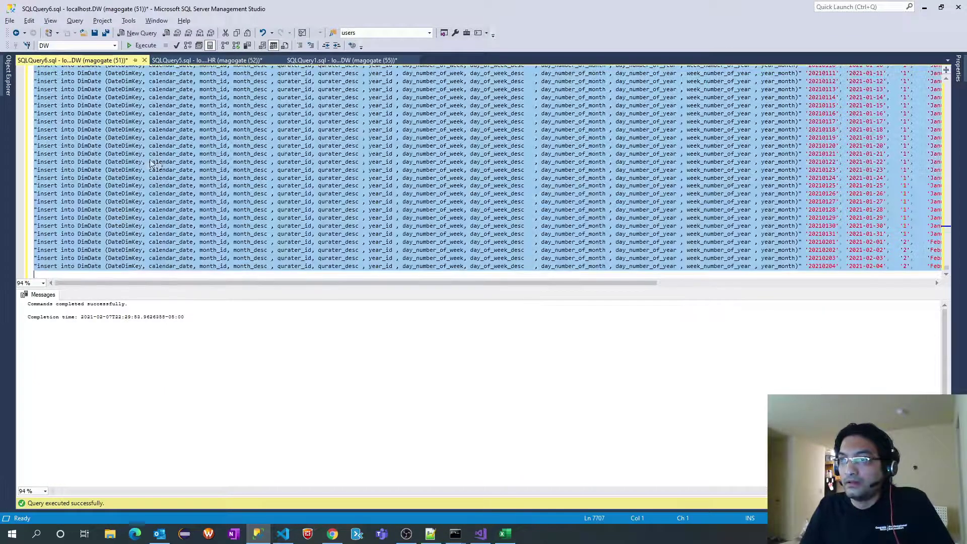
left_click(159, 162)
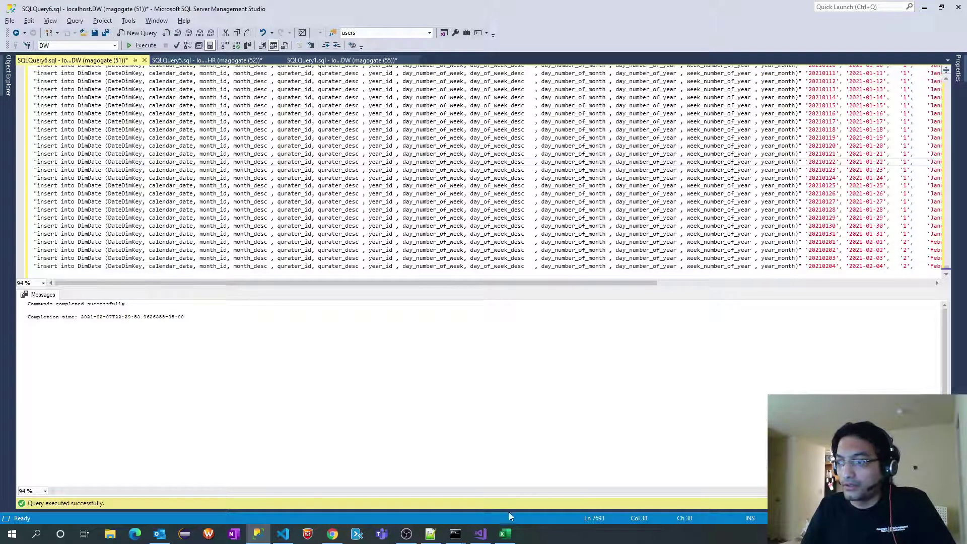
Paste the copied rows into a new Notepad++ document and set its language to SQL.
key("alt+Tab")
double_click(367, 44)
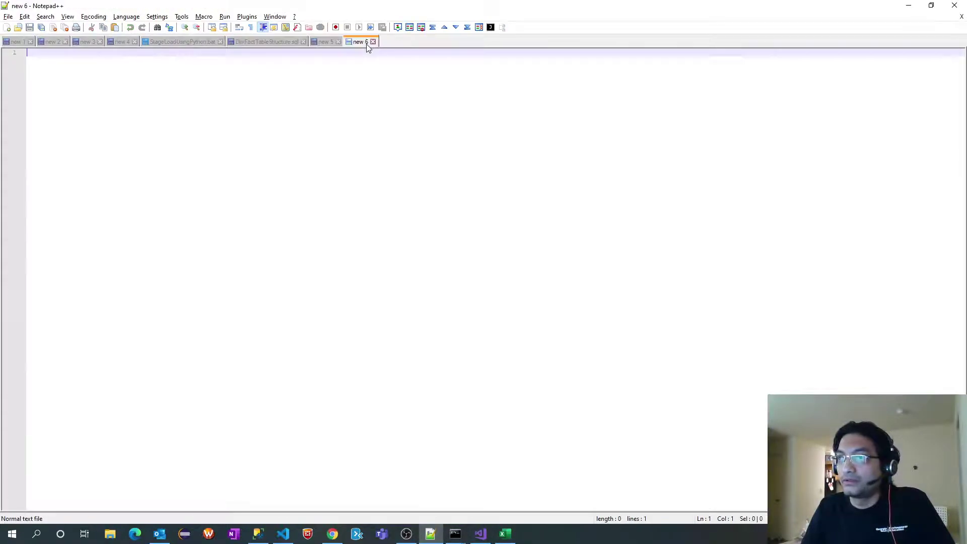
key("ctrl+v")
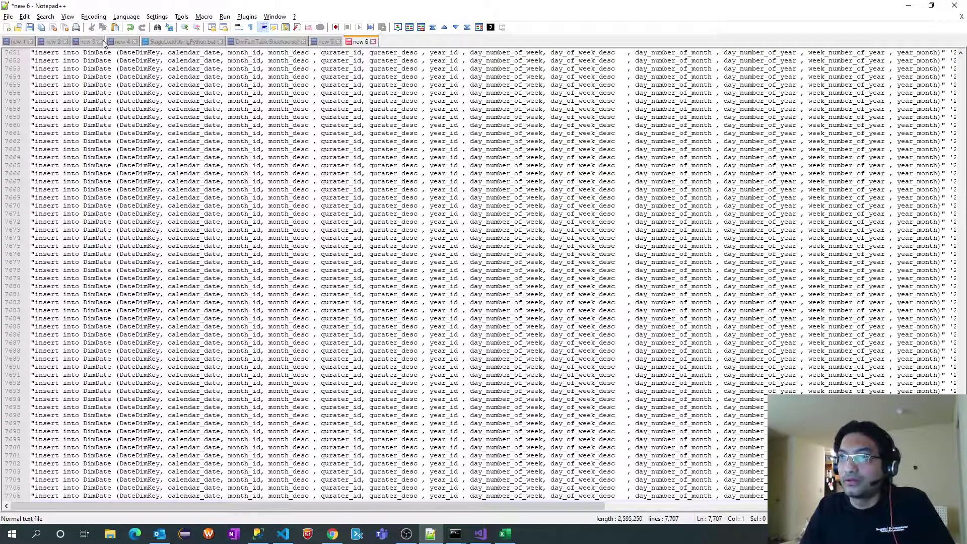
left_click(101, 17)
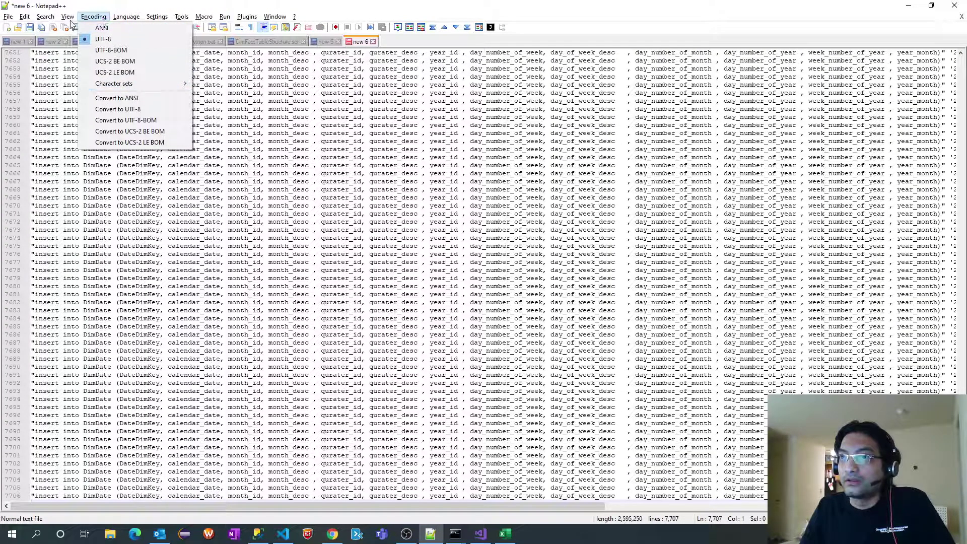
mouse_move(126, 16)
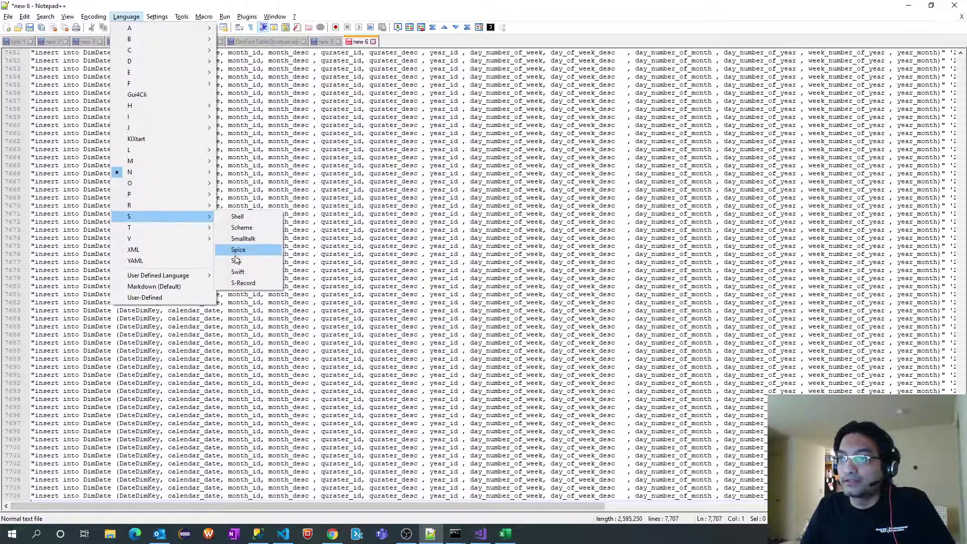
left_click(237, 260)
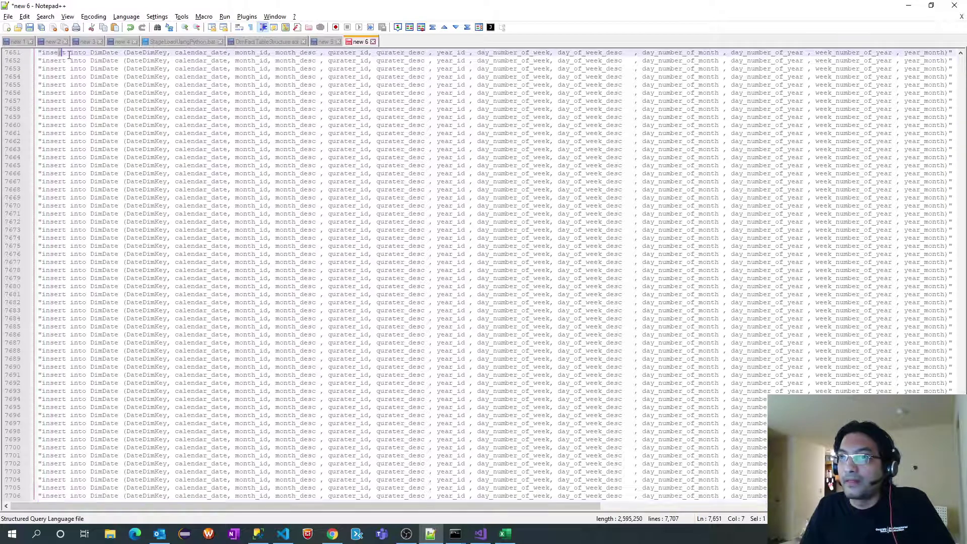
Replace every occurrence of "insert preceded by a double quote with plain insert, starting from the beginning of the document.
left_click_drag(66, 53, 38, 53)
key("ctrl+f")
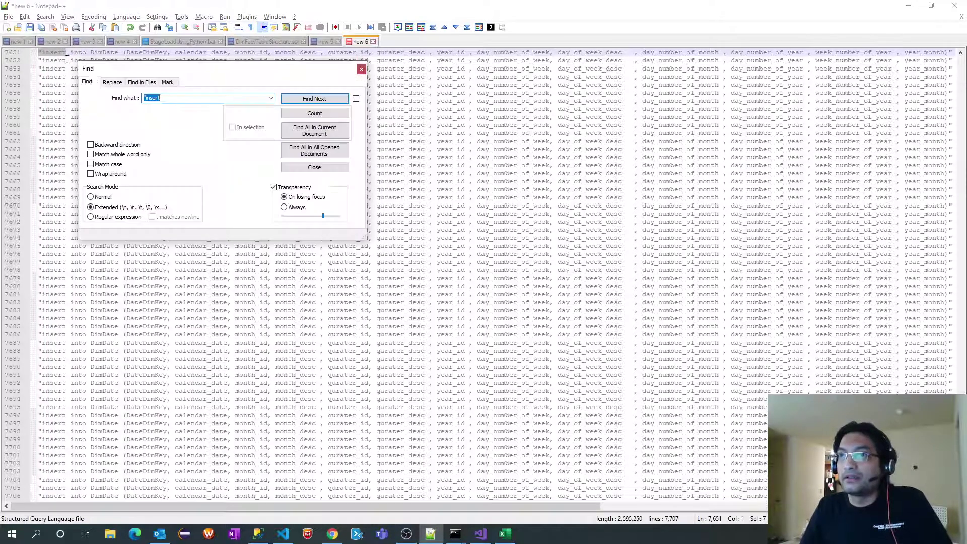
left_click(111, 81)
left_click(51, 60)
left_click(45, 53)
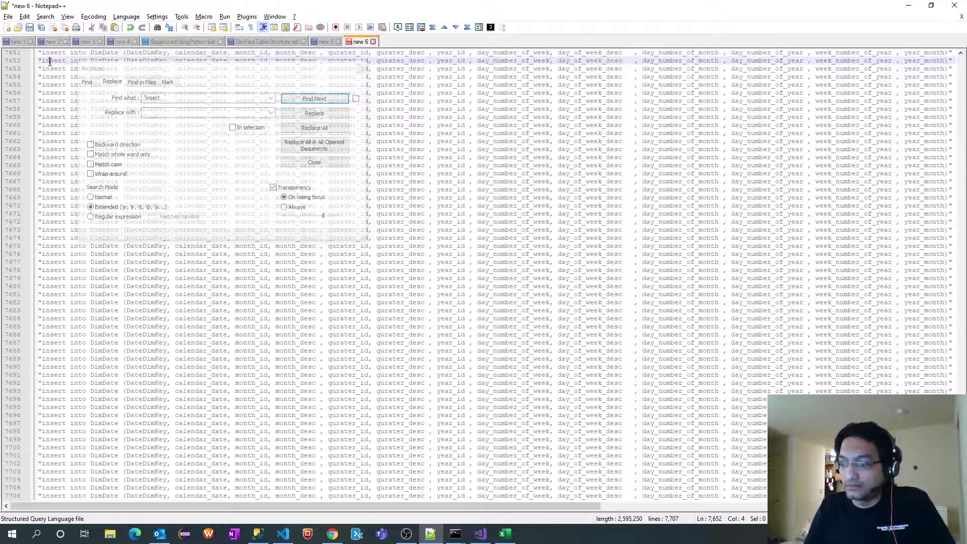
key("ctrl+Home")
left_click(179, 112)
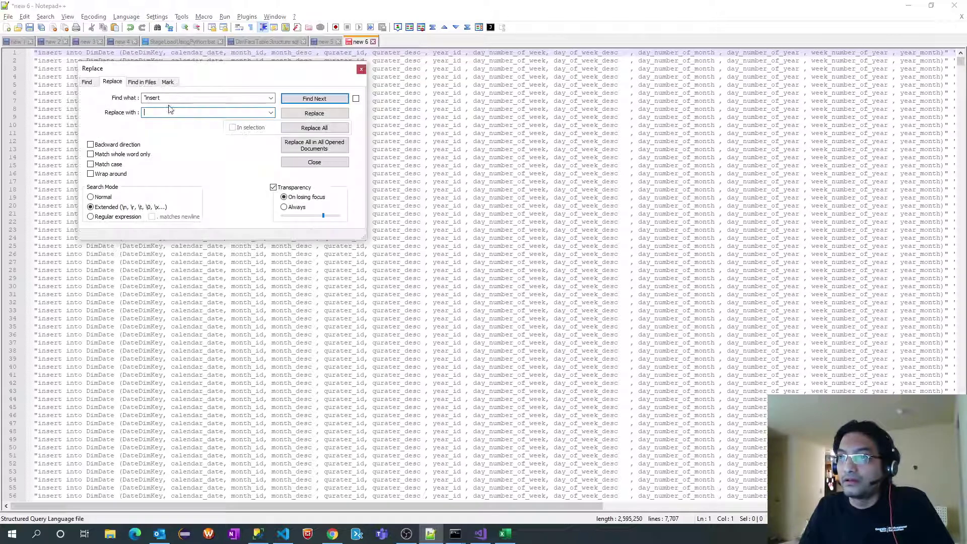
left_click(179, 99)
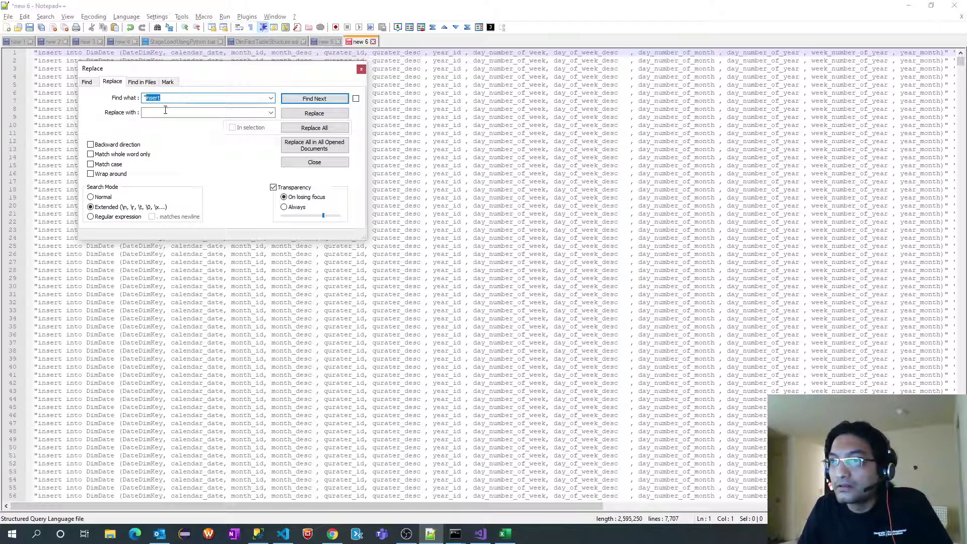
left_click(167, 113)
type("insert")
left_click(302, 129)
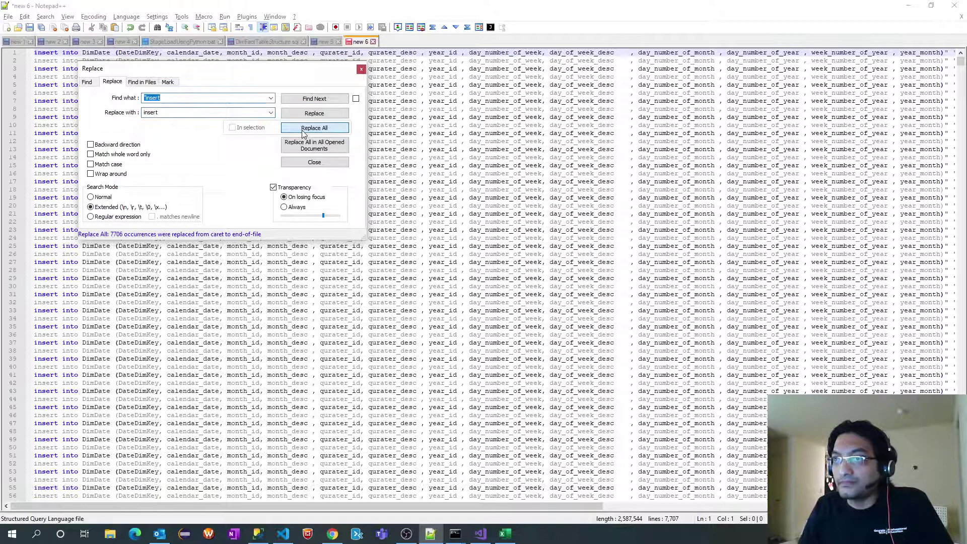
left_click(315, 163)
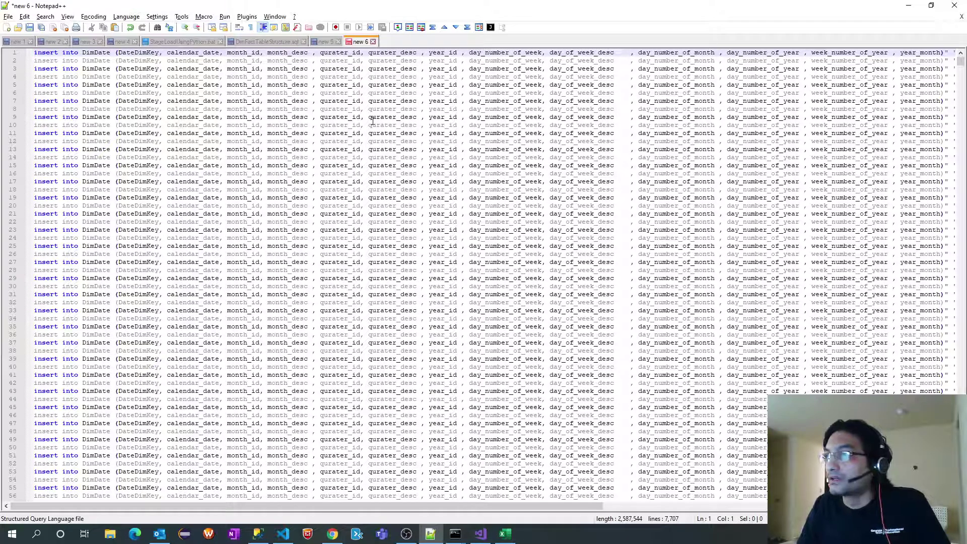
Replace every year_month)" with year_month) Values( throughout the insert statements, starting from the first line.
left_click_drag(324, 506, 497, 512)
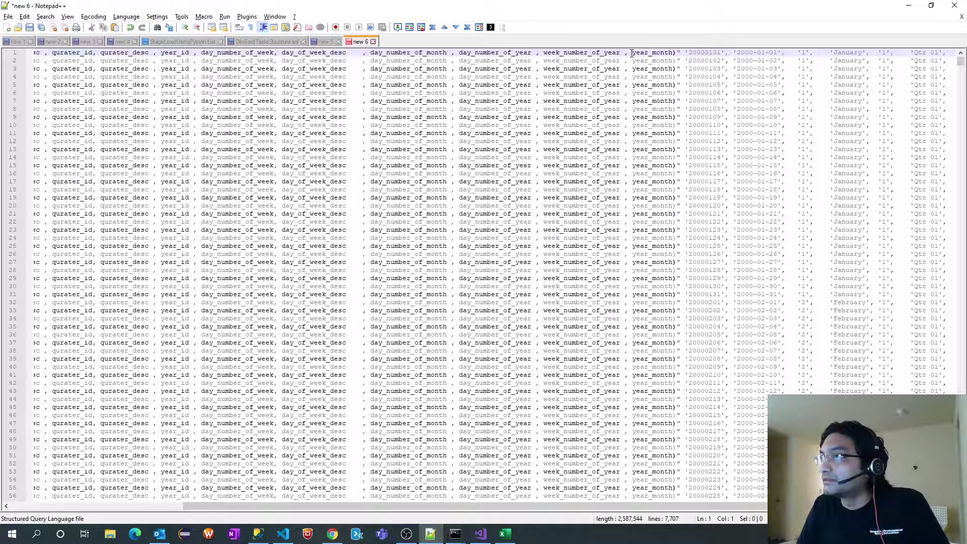
left_click_drag(632, 52, 680, 59)
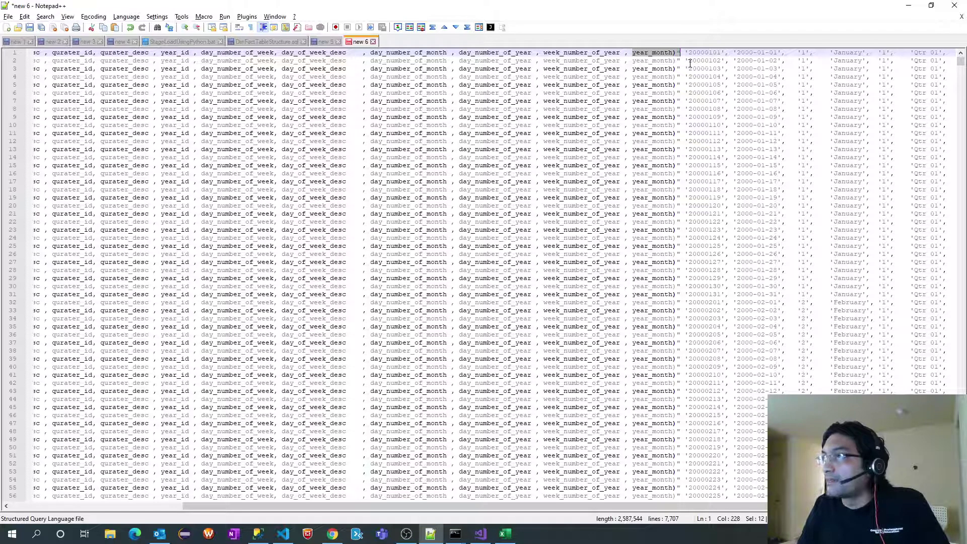
key("ctrl+f")
left_click(112, 82)
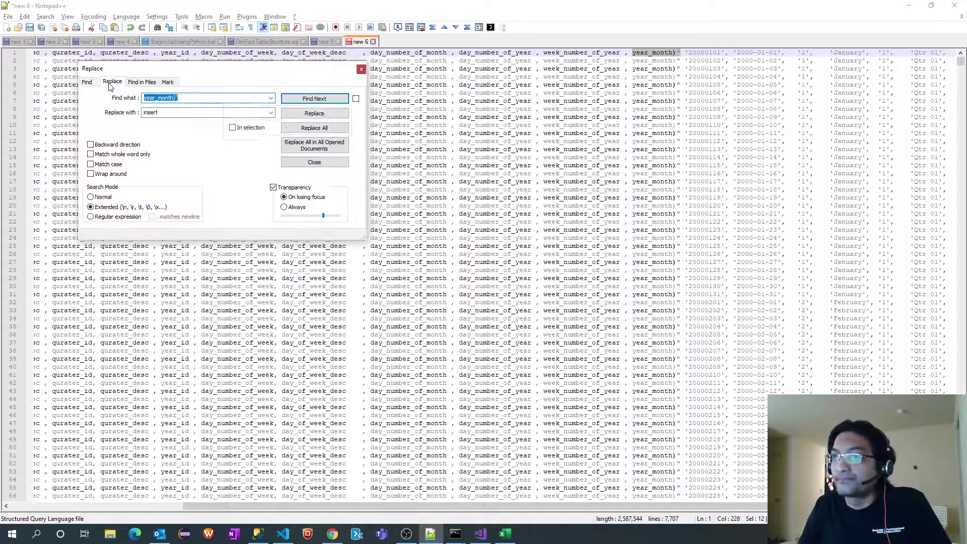
double_click(191, 112)
key("ctrl+v")
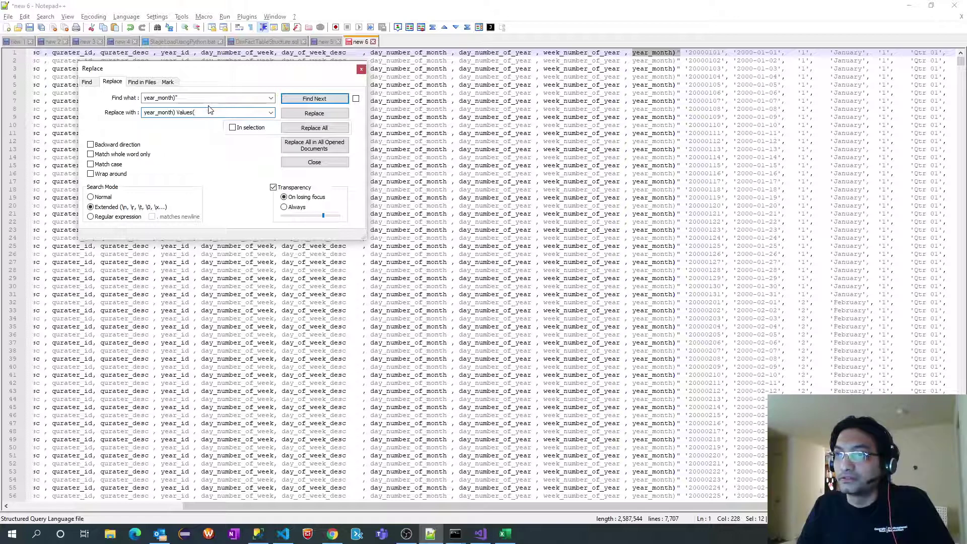
left_click(229, 60)
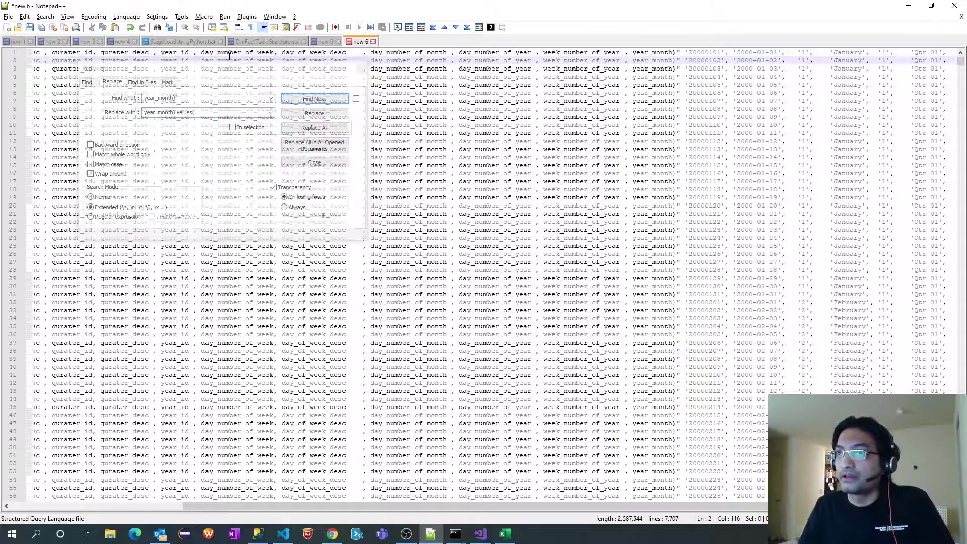
key("ctrl+Home")
left_click(309, 128)
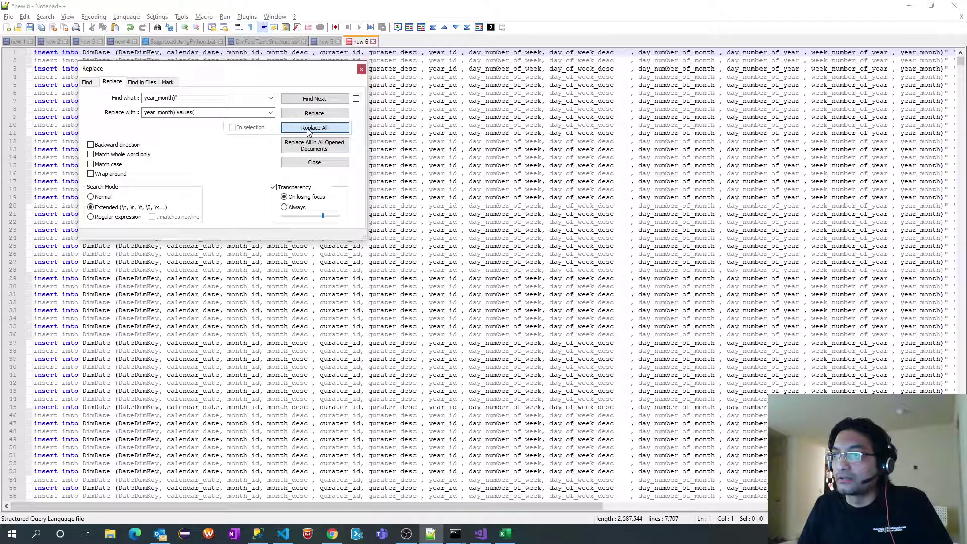
left_click(314, 162)
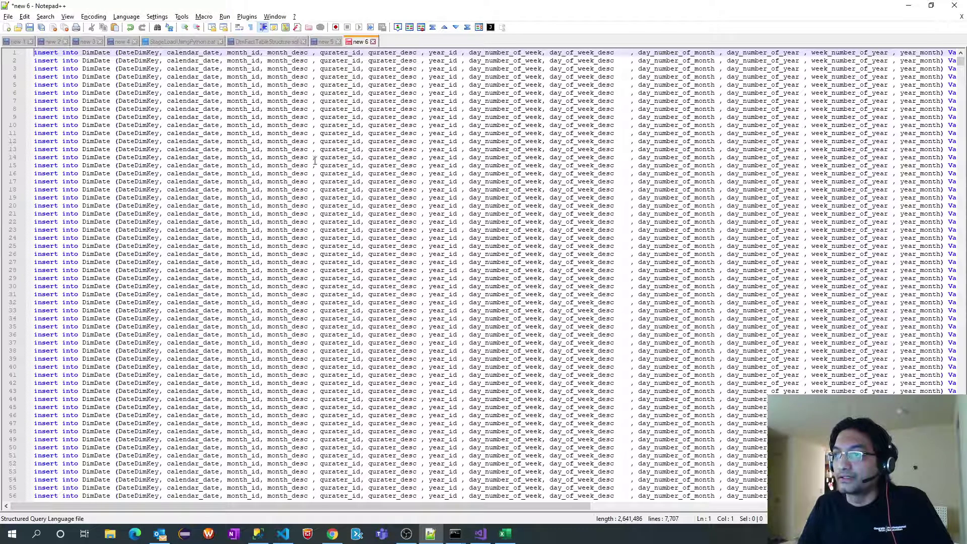
Copy all the corrected insert statements and paste them over the contents of the DW query in SQL Server Management Studio.
double_click(286, 77)
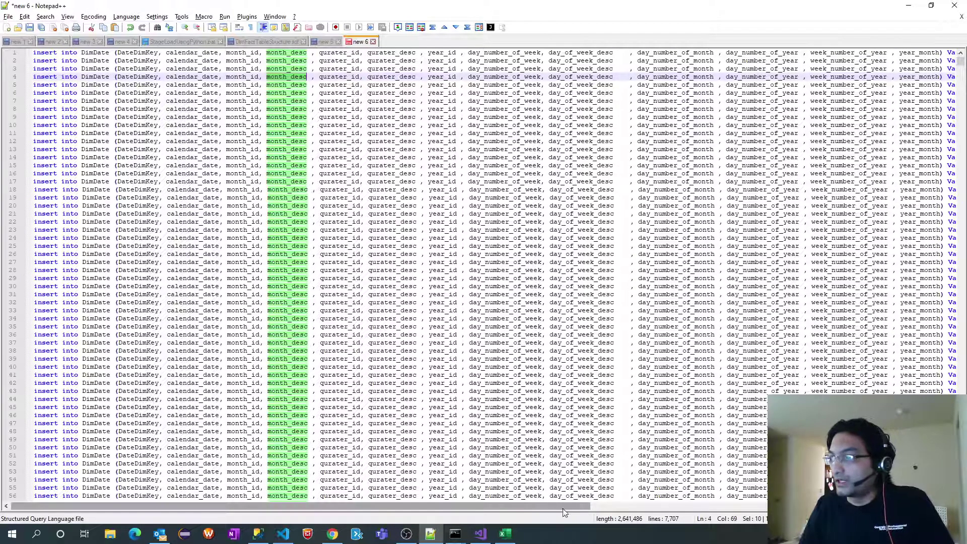
left_click_drag(564, 512, 908, 514)
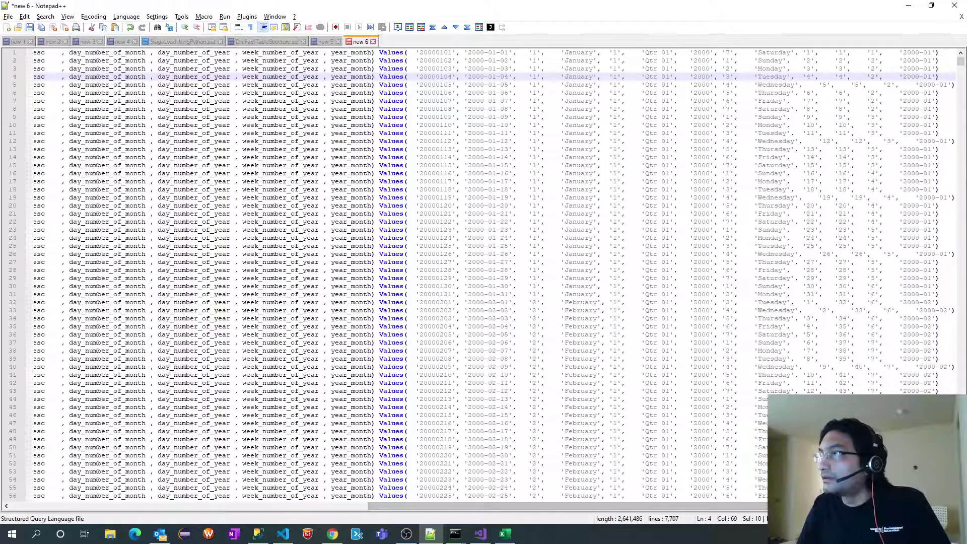
left_click(683, 240)
key("ctrl+a")
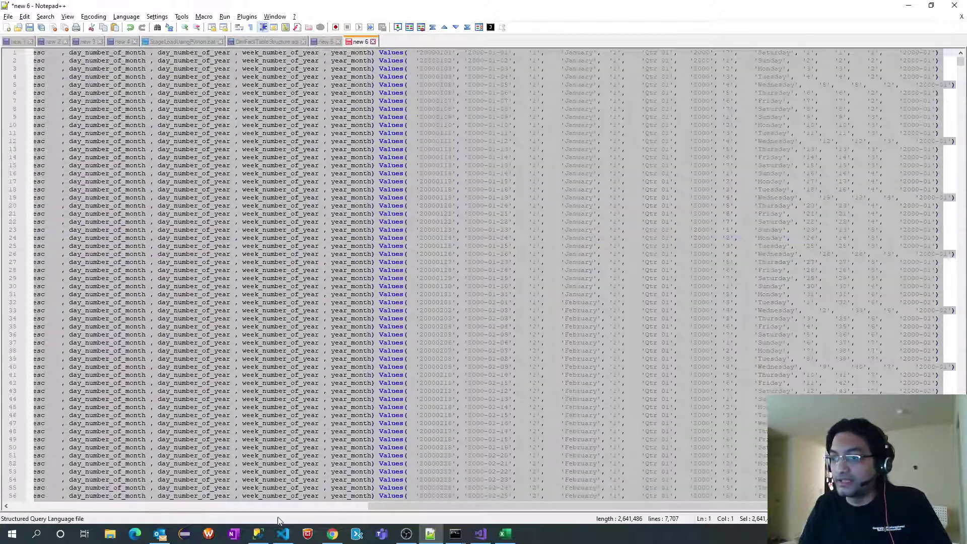
left_click(258, 534)
key("ctrl+a")
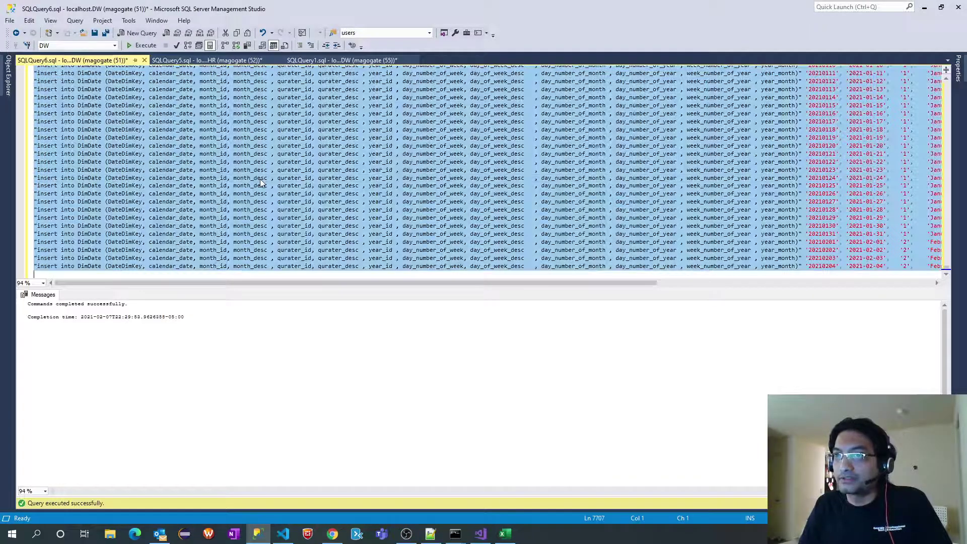
key("ctrl+v")
Execute all the DimDate insert statements and display the execution messages.
key("ctrl+a")
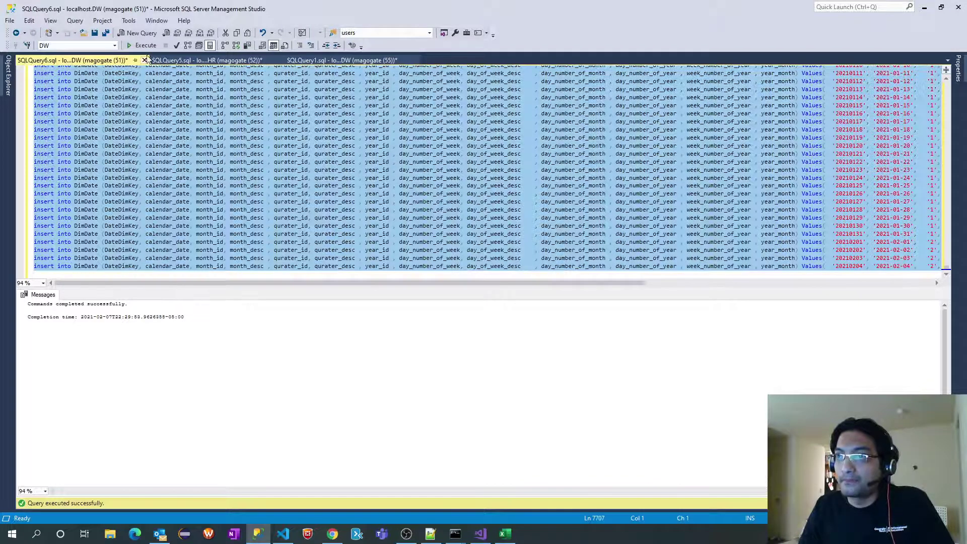
key("F5")
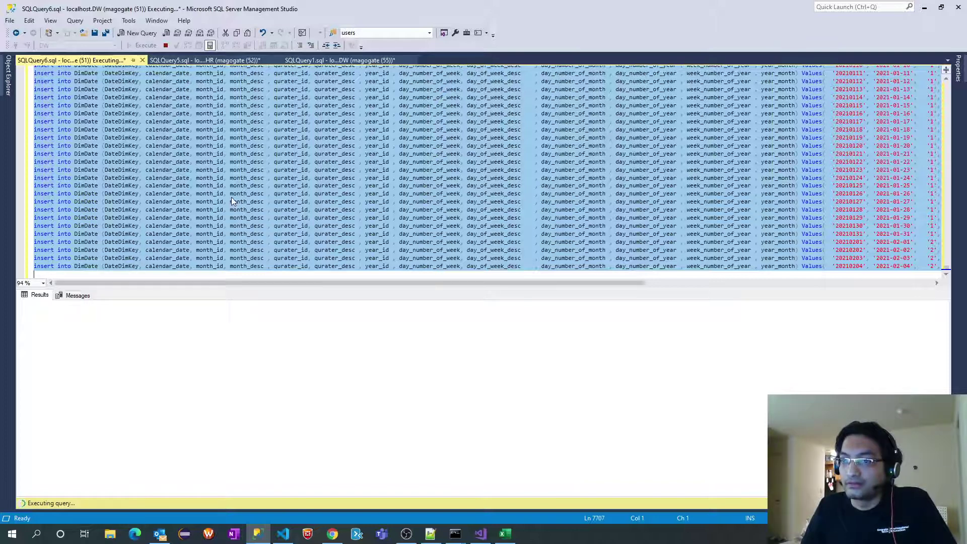
left_click(73, 296)
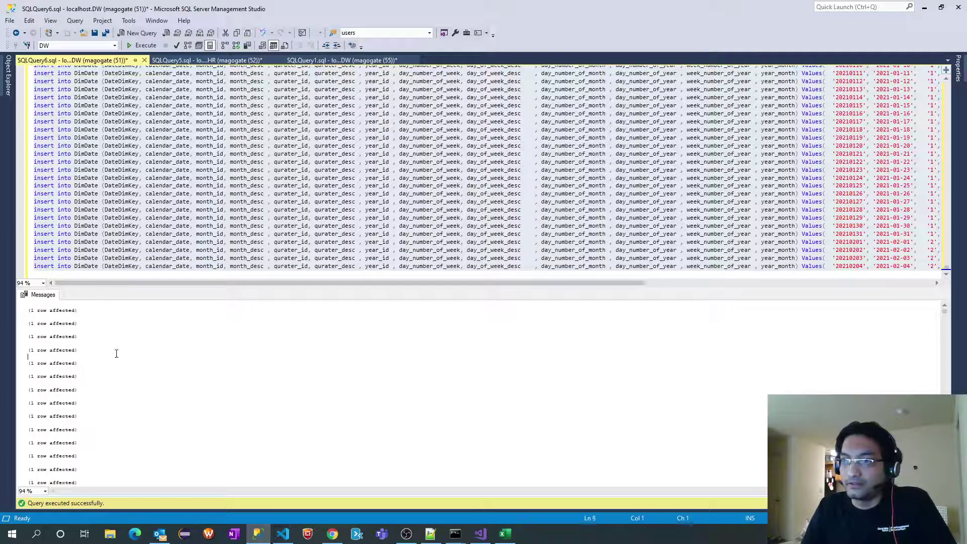
Copy all the execution messages and paste them into a new Notepad++ document.
key("ctrl+a")
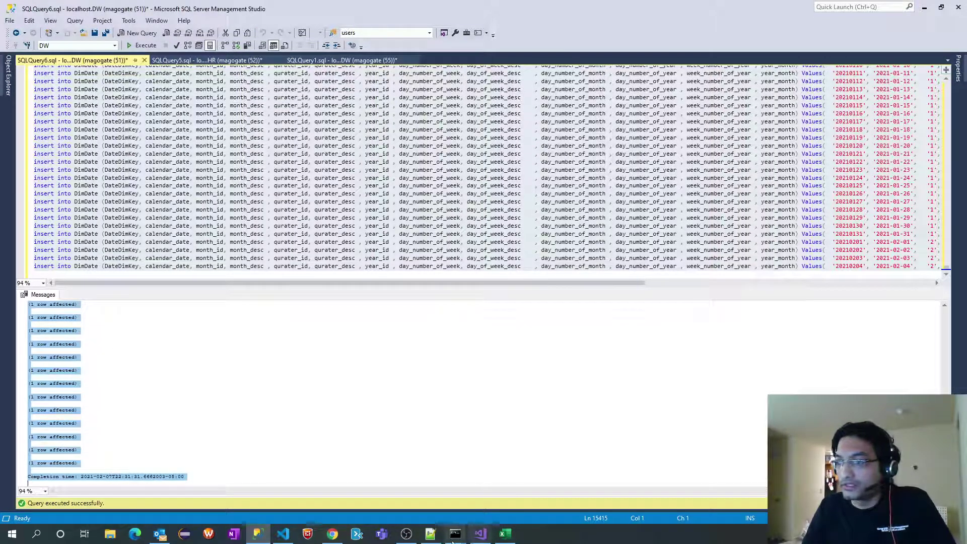
left_click(430, 533)
double_click(399, 39)
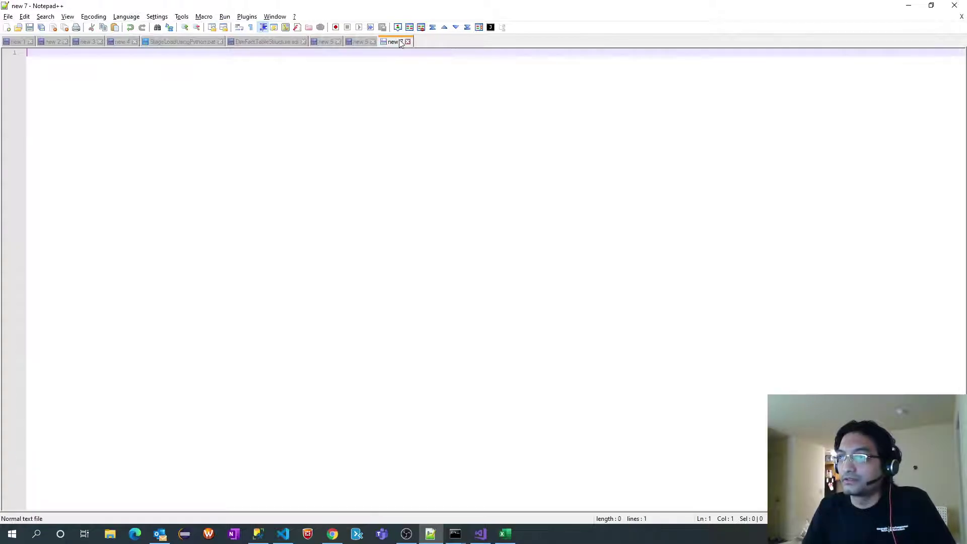
key("ctrl+v")
key("ctrl+Home")
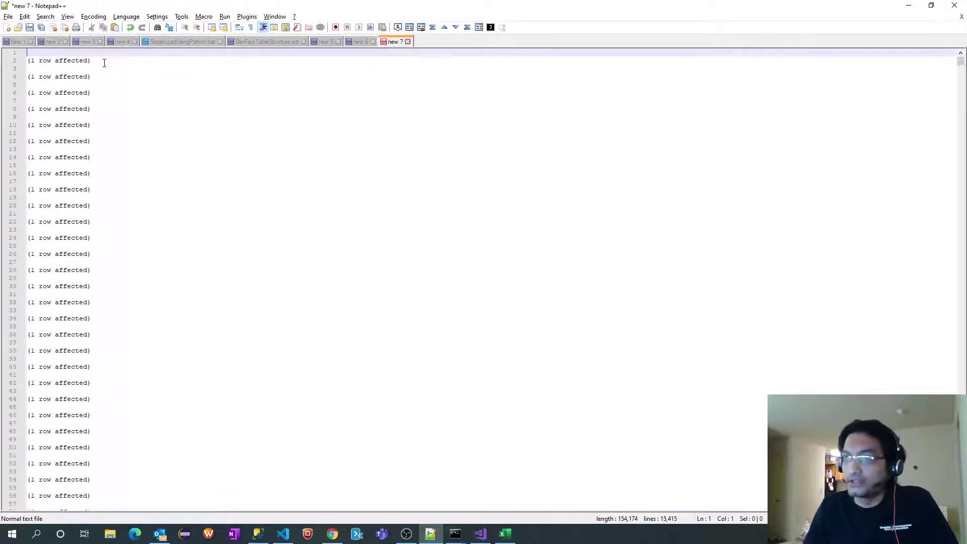
Count the occurrences of "(1 row affected)" in the pasted execution messages.
left_click(104, 62)
key("shift+Home")
key("ctrl+f")
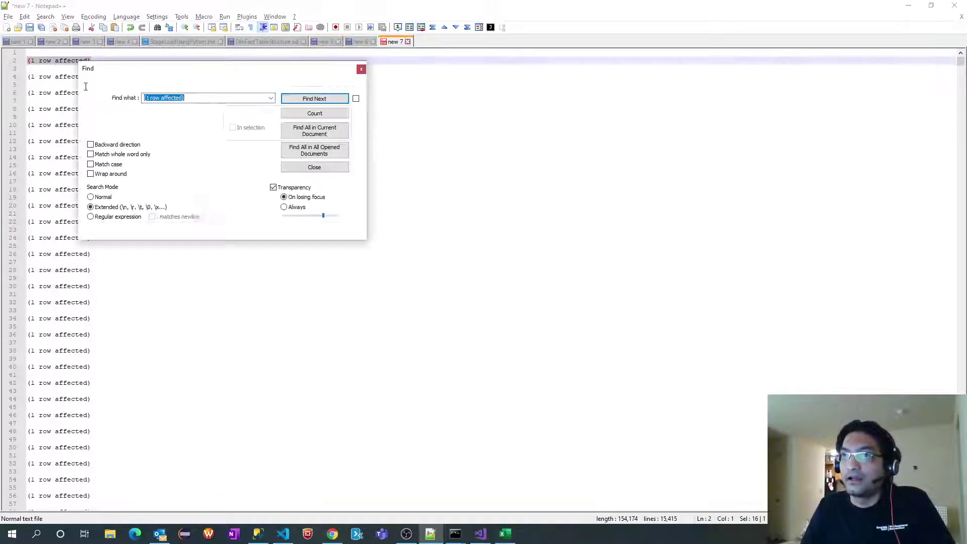
left_click(300, 113)
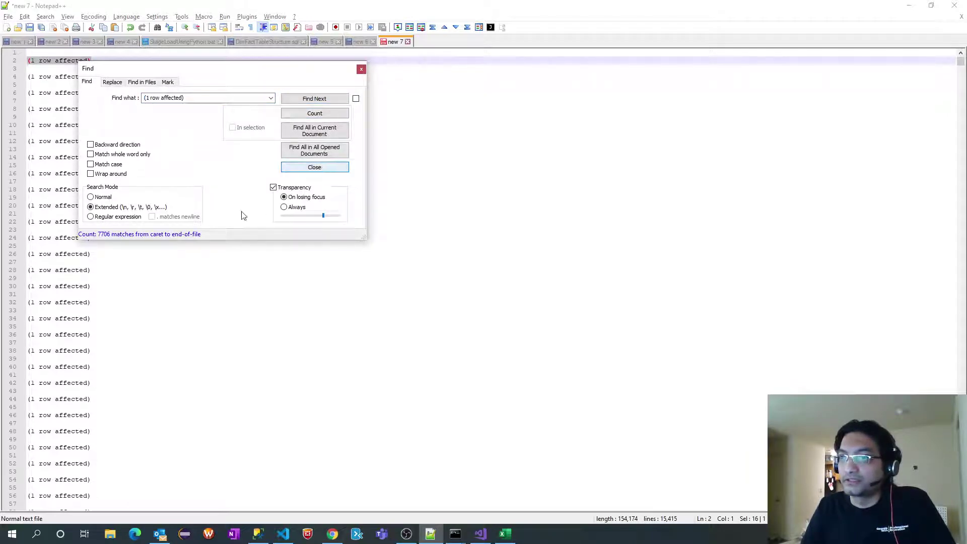
left_click(311, 169)
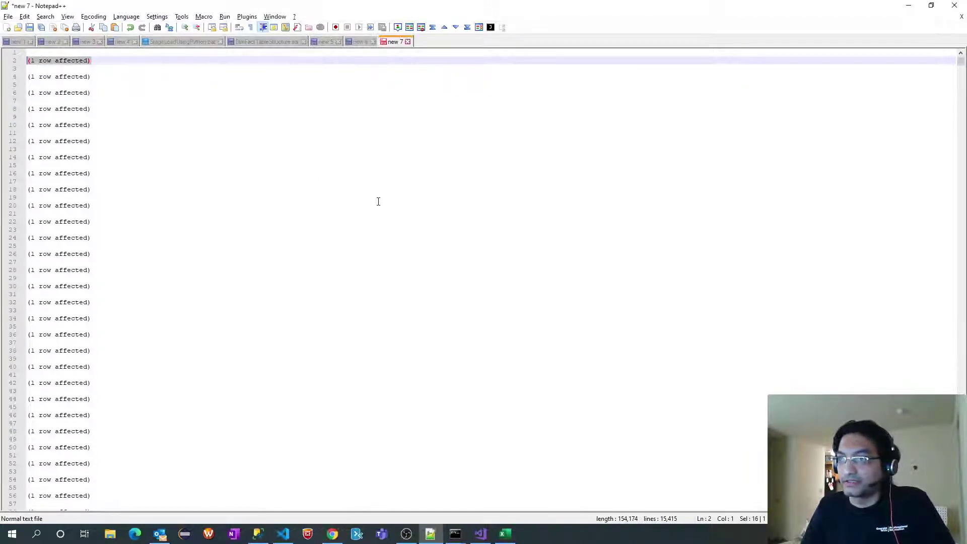
left_click(379, 202)
Switch to SQL Server Management Studio and append "select * from DimDate" to the end of the SQLQuery1 script.
key("alt+Tab")
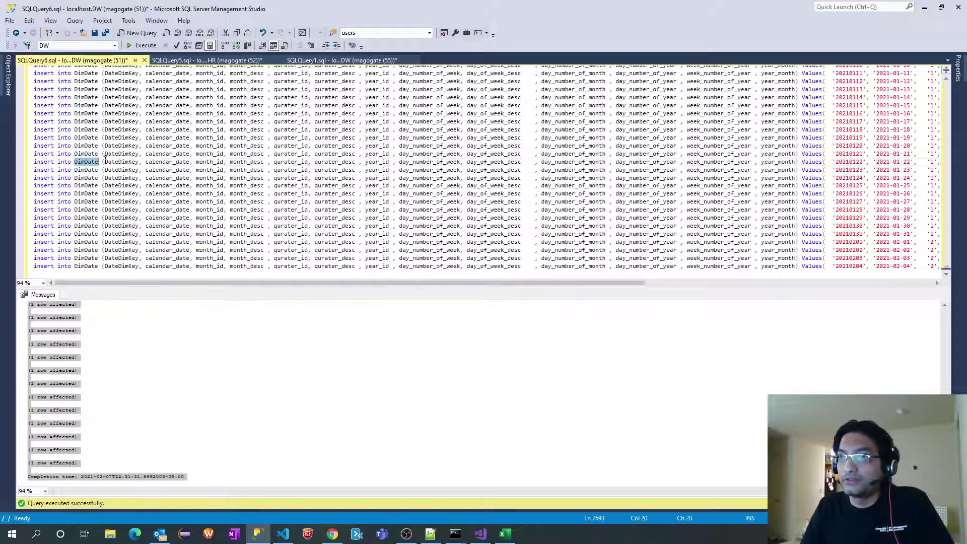
left_click(313, 60)
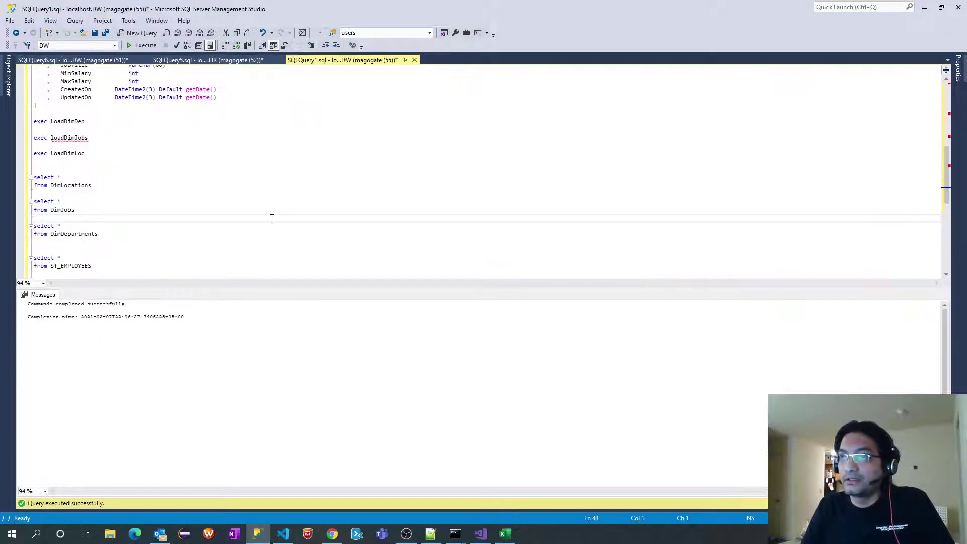
key("ctrl+End")
type("select *")
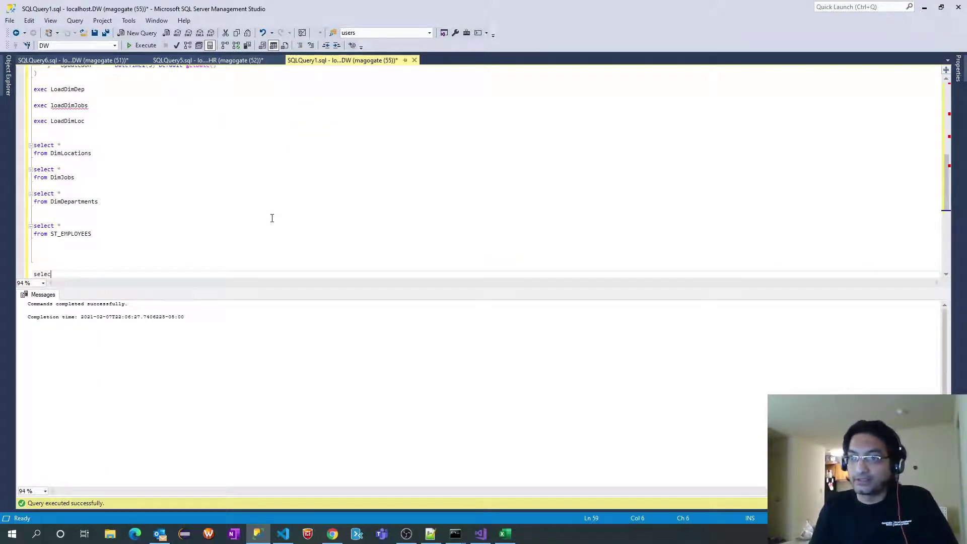
key("Return")
type("fom")
key("BackSpace")
key("BackSpace")
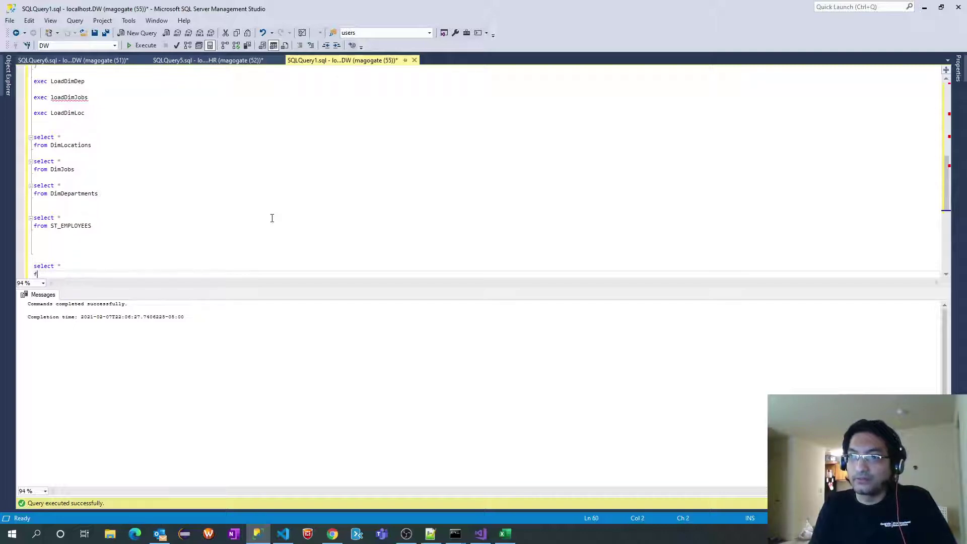
type("rom DimDate")
Execute only the new DimDate select statement.
key("shift+Up")
key("shift+Home")
key("F5")
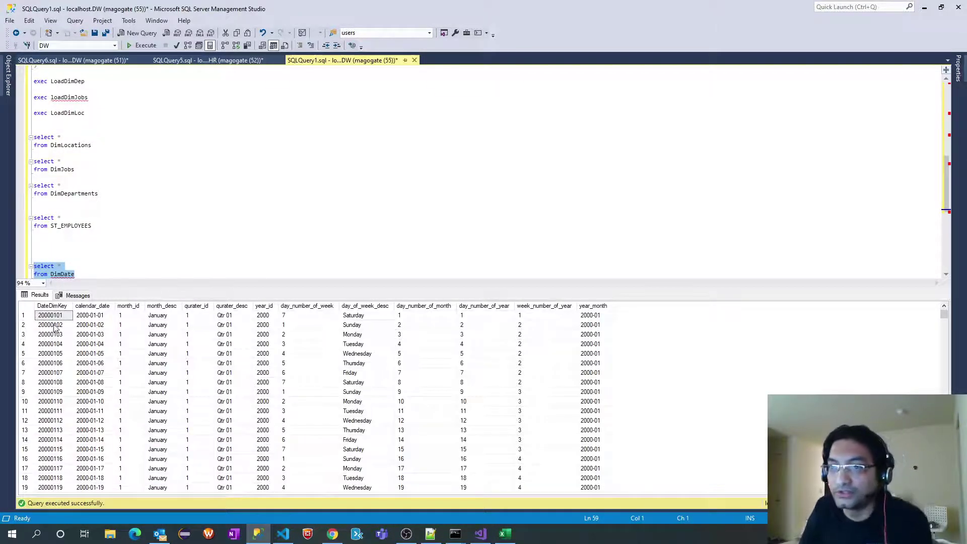
Examine the first DimDate result row field by field, from calendar_date through day_of_week_desc.
left_click(110, 316)
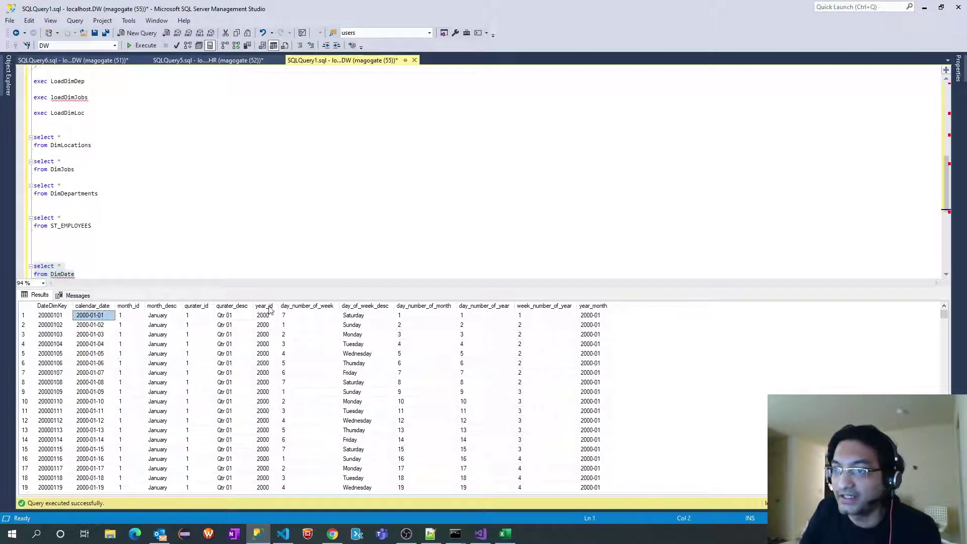
key("Right")
key("Right")
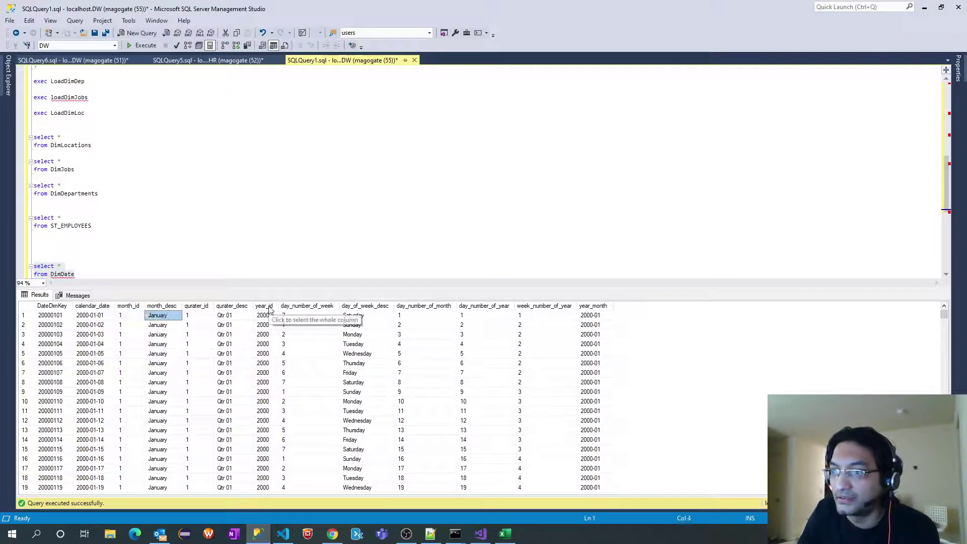
key("Right")
key("Right")
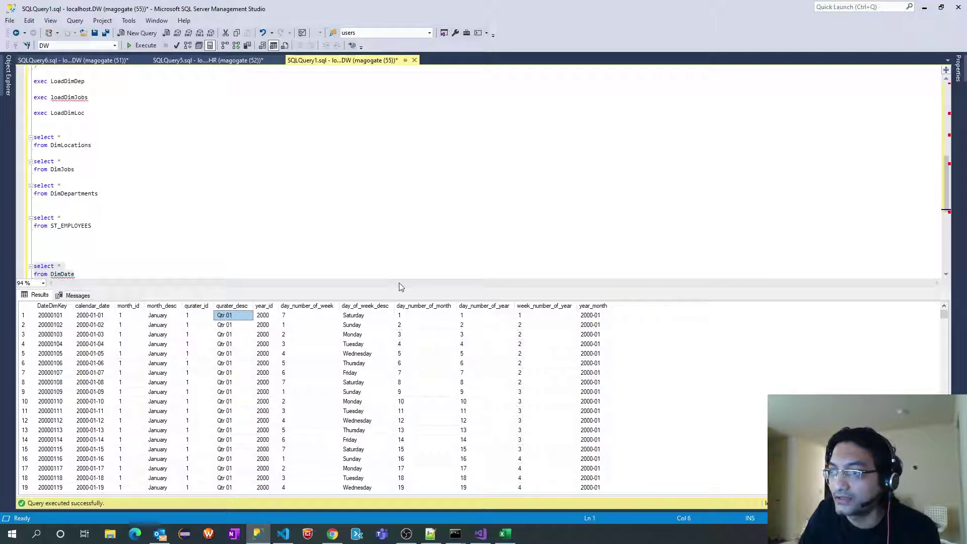
key("Right")
key("Right")
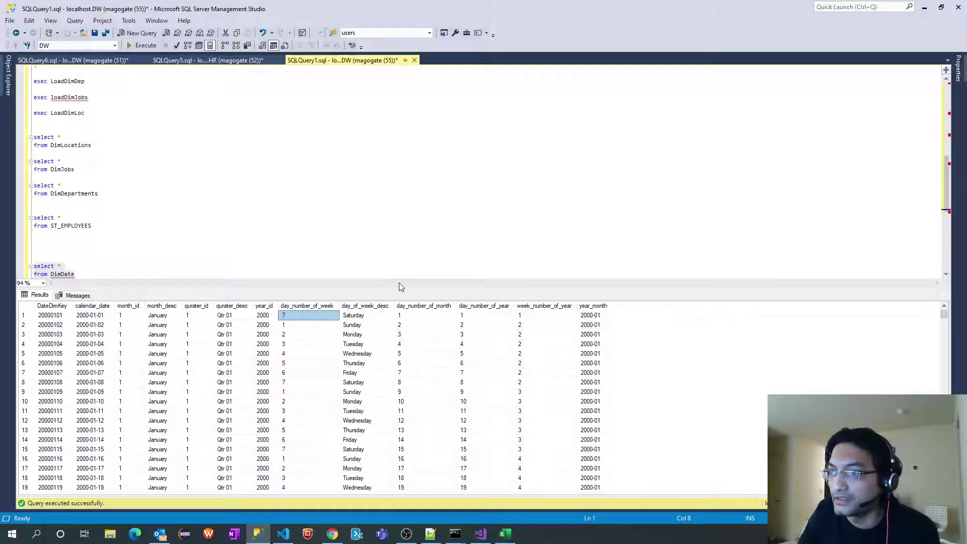
key("Right")
Review the day_of_week_desc values down the January 2000 rows of the DimDate results.
key("Down")
key("Down")
key("Down")
key("Down")
key("Down")
key("Down")
key("Down")
key("Down")
key("Down")
key("Down")
key("Down")
key("Down")
key("Down")
key("Down")
key("Down")
key("Down")
key("Down")
key("Down")
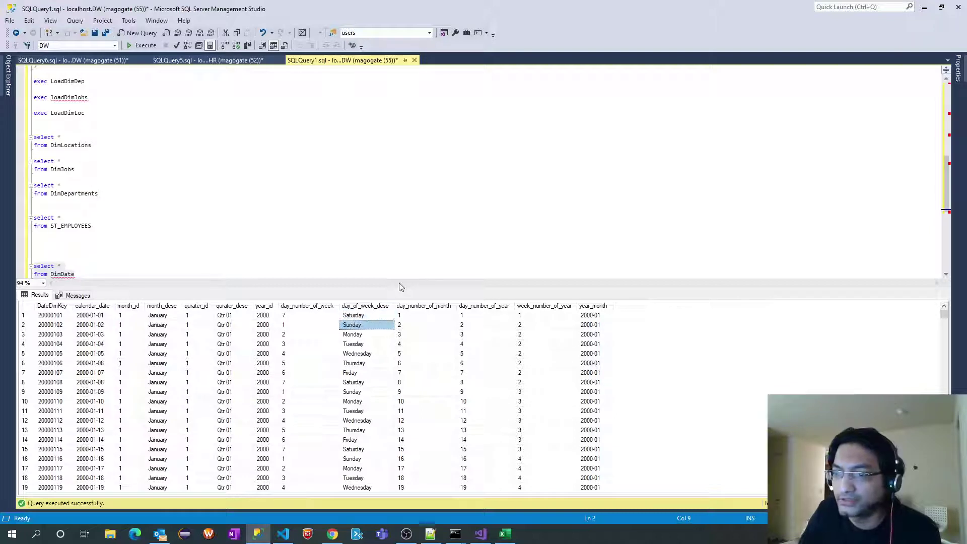
scroll(383, 352, "down", 5)
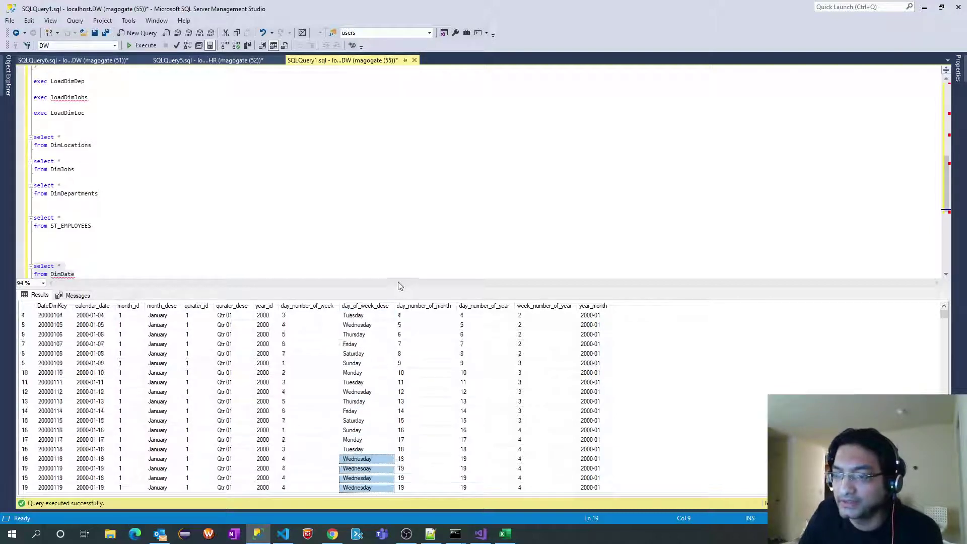
Inspect every field of the DimDate row with key 20000201, from DateDimKey through year_month.
left_click(62, 469)
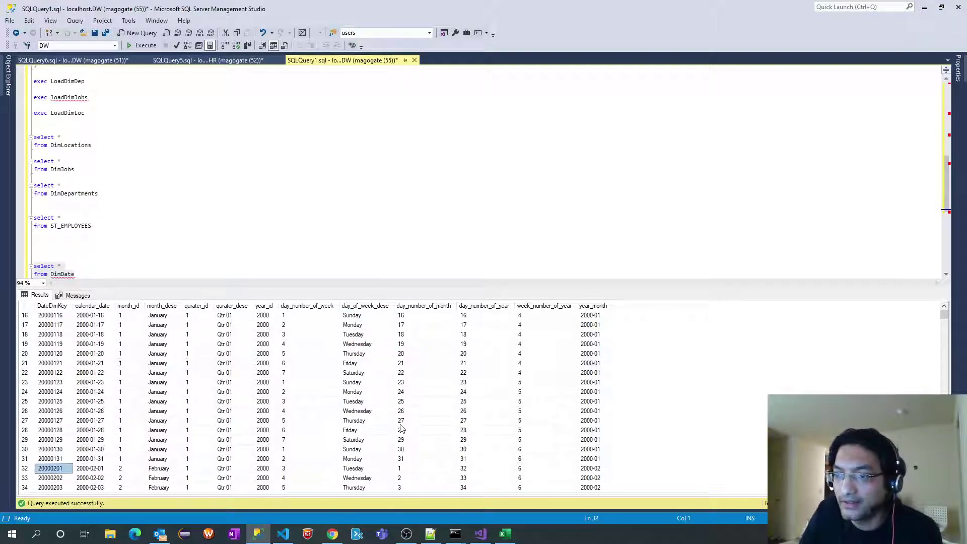
key("Right")
key("Right")
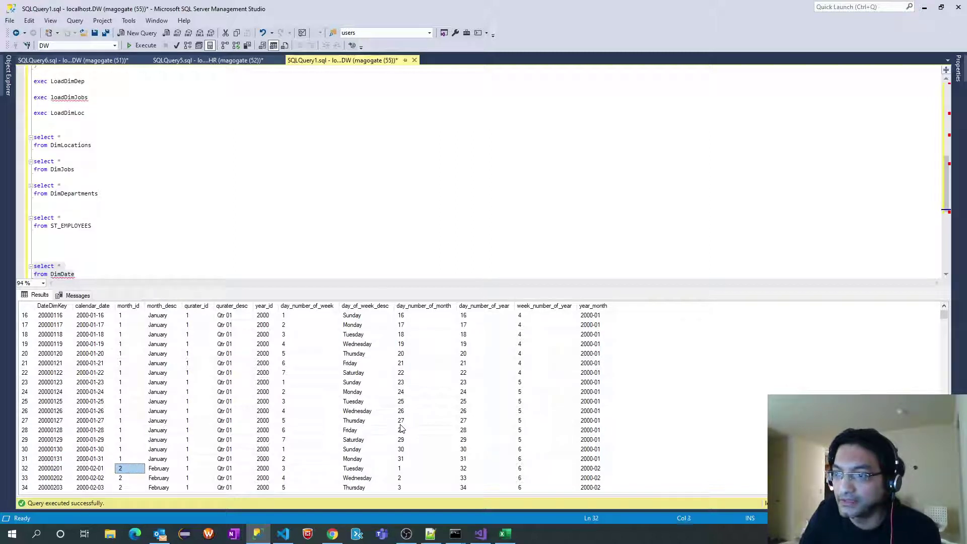
key("Right")
key("Right")
key("Right")
key("Right")
key("Right")
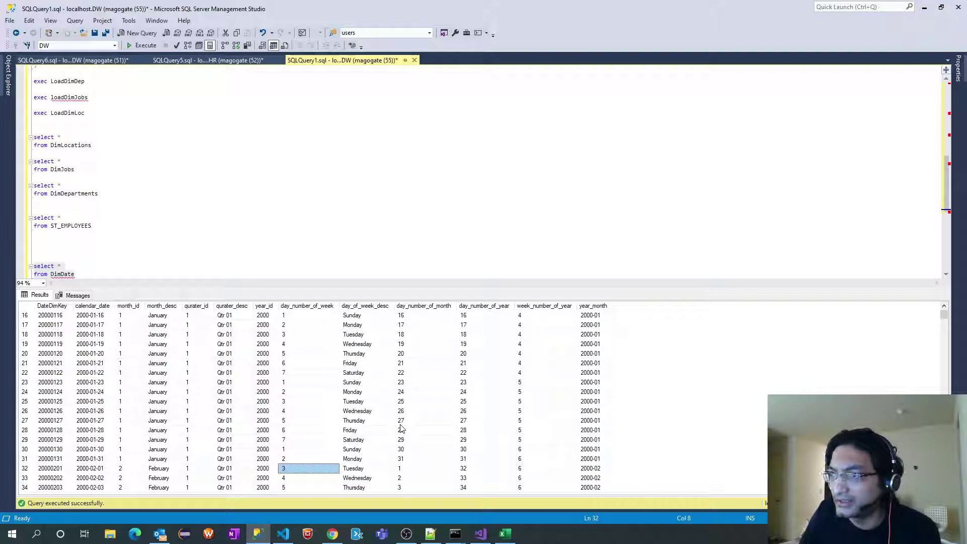
key("Right")
key("Right")
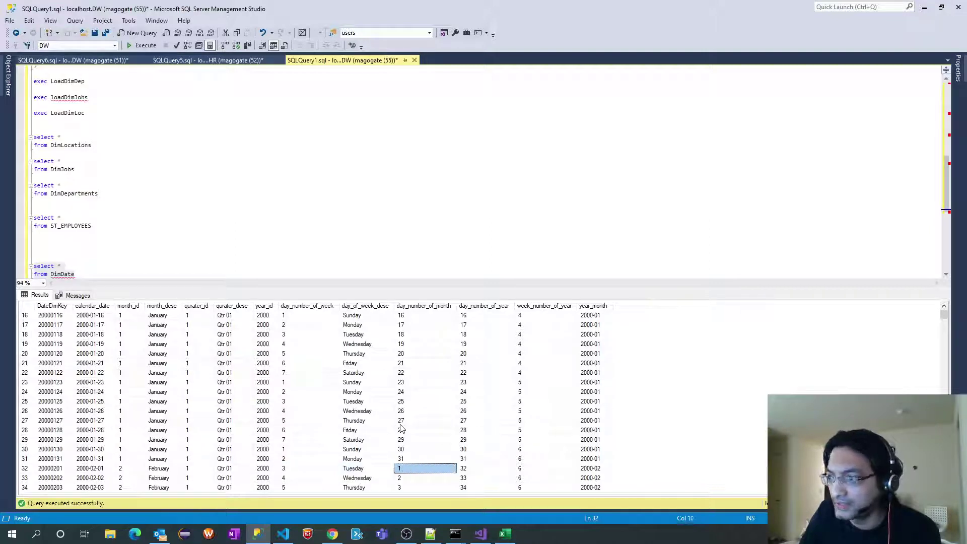
key("Right")
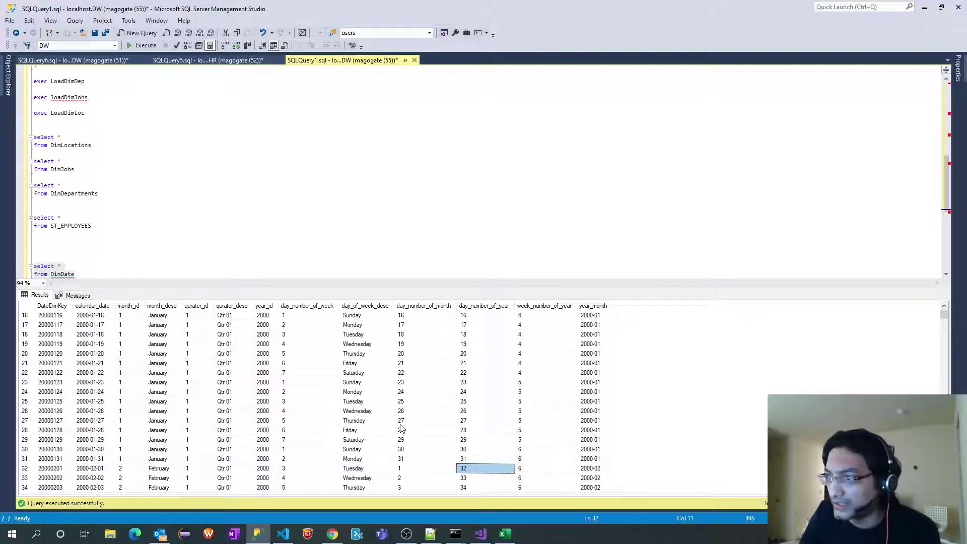
key("Right")
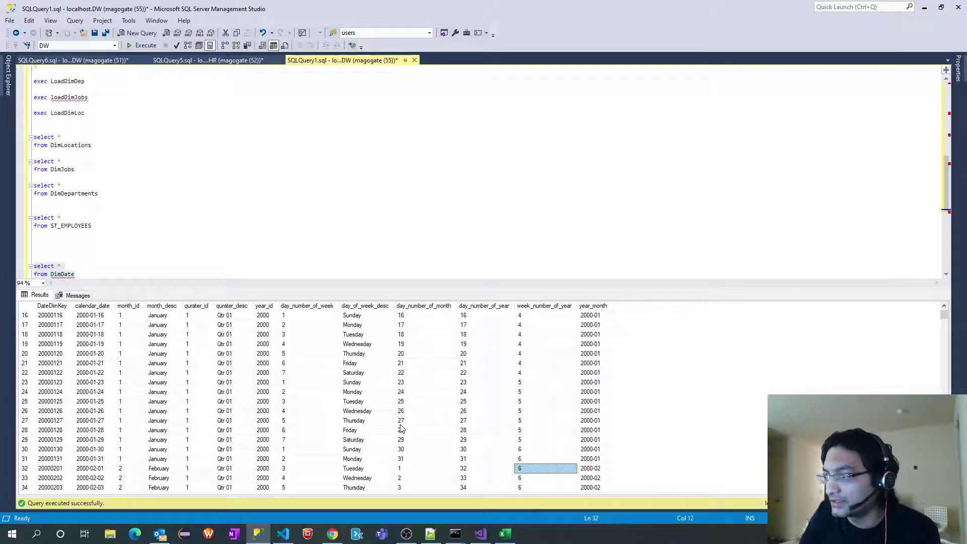
key("Right")
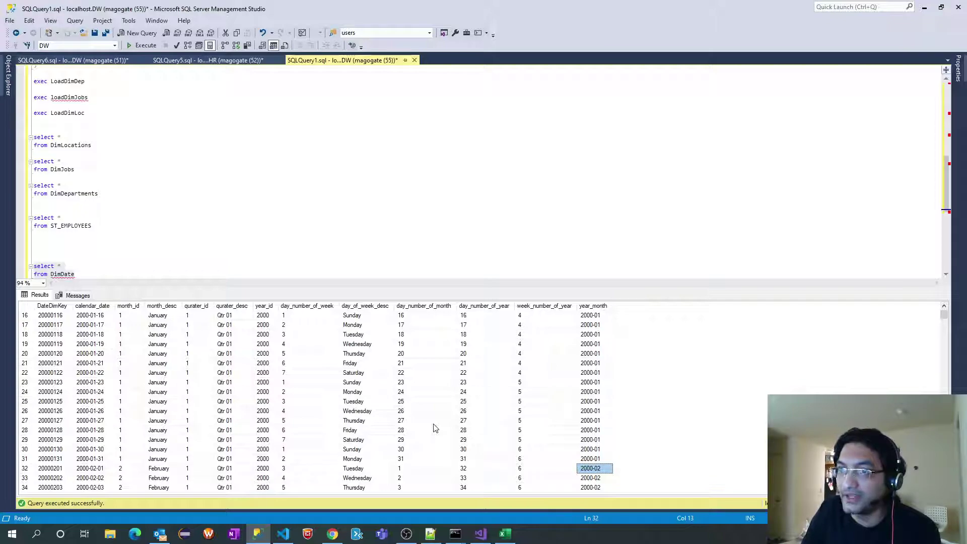
Switch to the GitHub README in Chrome and view the HR star schema diagram under Dimentional Modeling.
left_click(334, 535)
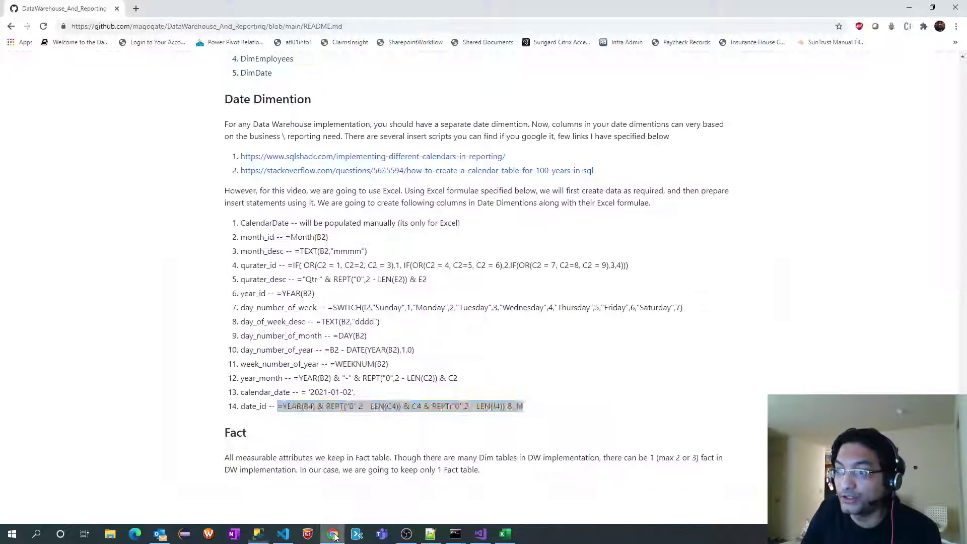
left_click(479, 318)
scroll(467, 346, "up", 9)
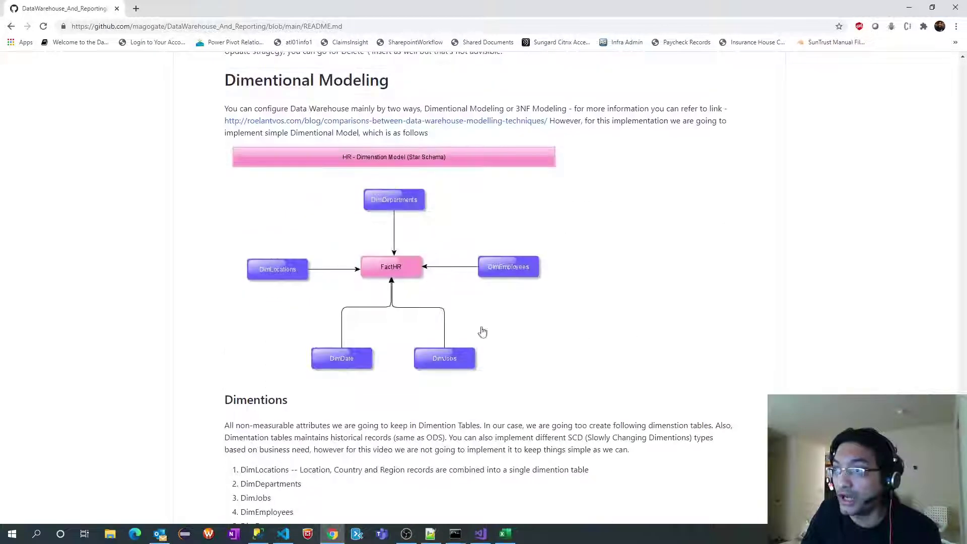